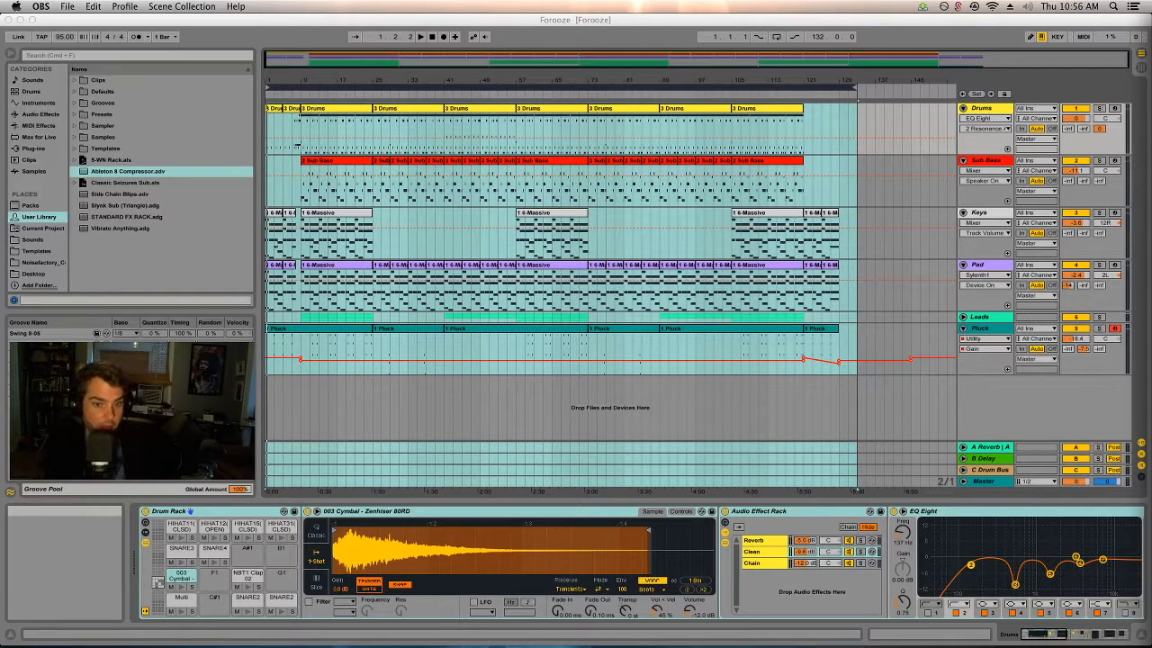
Unfold the Leads group to show its Lead tracks, and set the insert marker at bar 73 on the group.
click(962, 321)
click(963, 321)
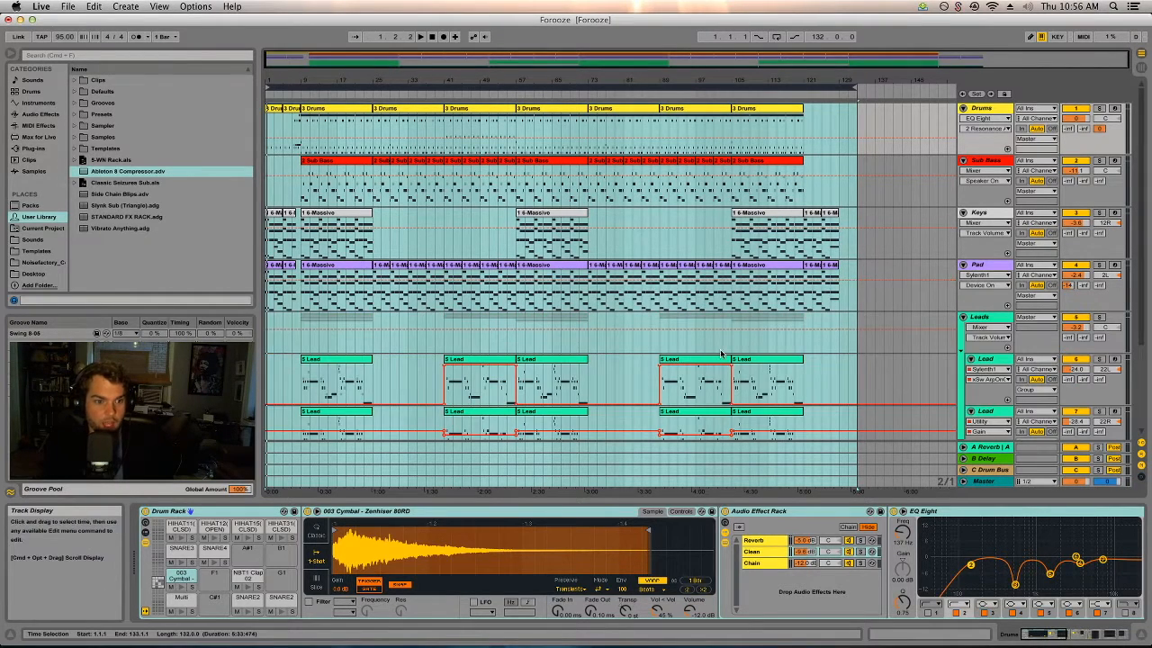
click(660, 342)
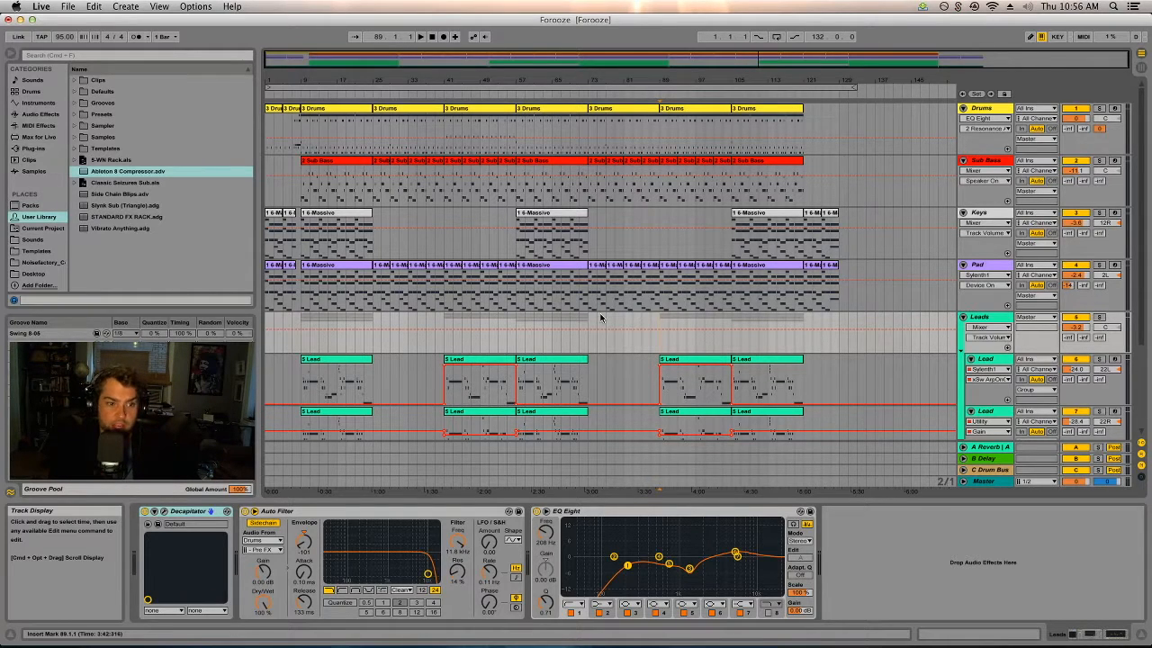
click(591, 344)
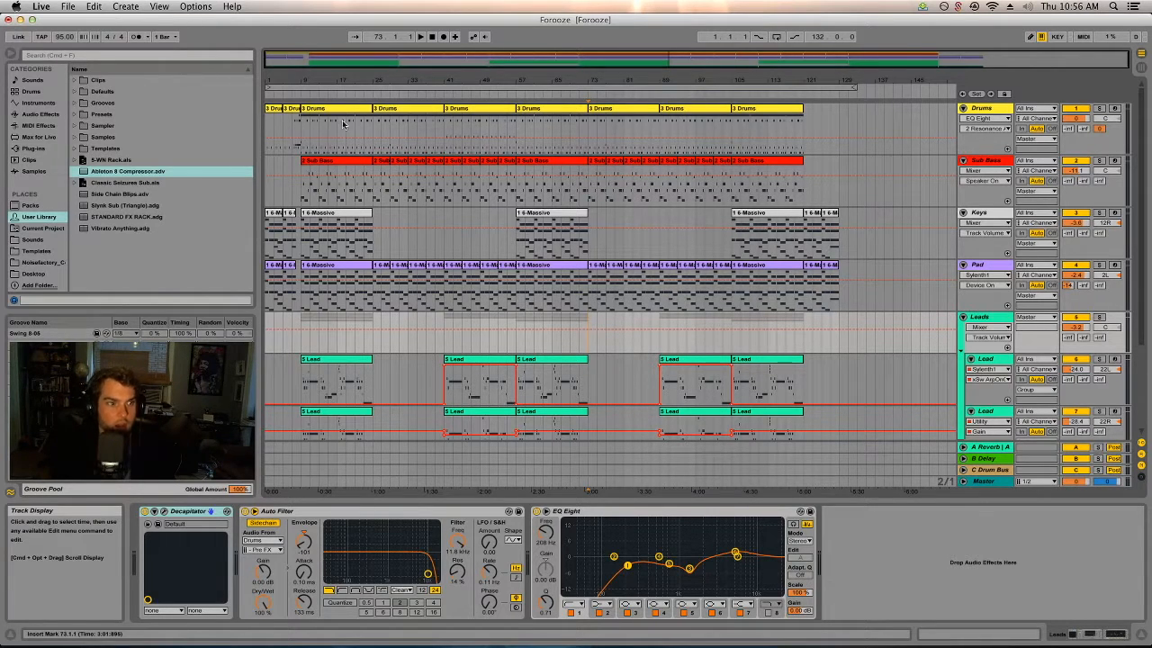
Show the Drums track's devices and play the arrangement from the beginning, stopping it after a listen.
click(989, 121)
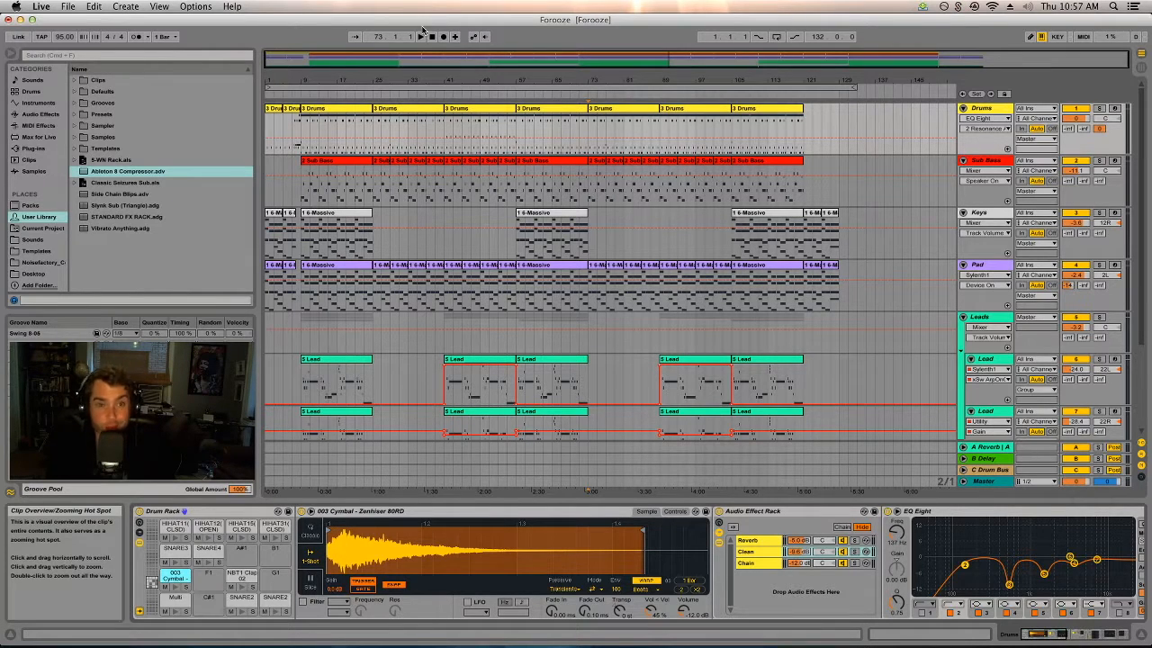
click(432, 37)
click(421, 37)
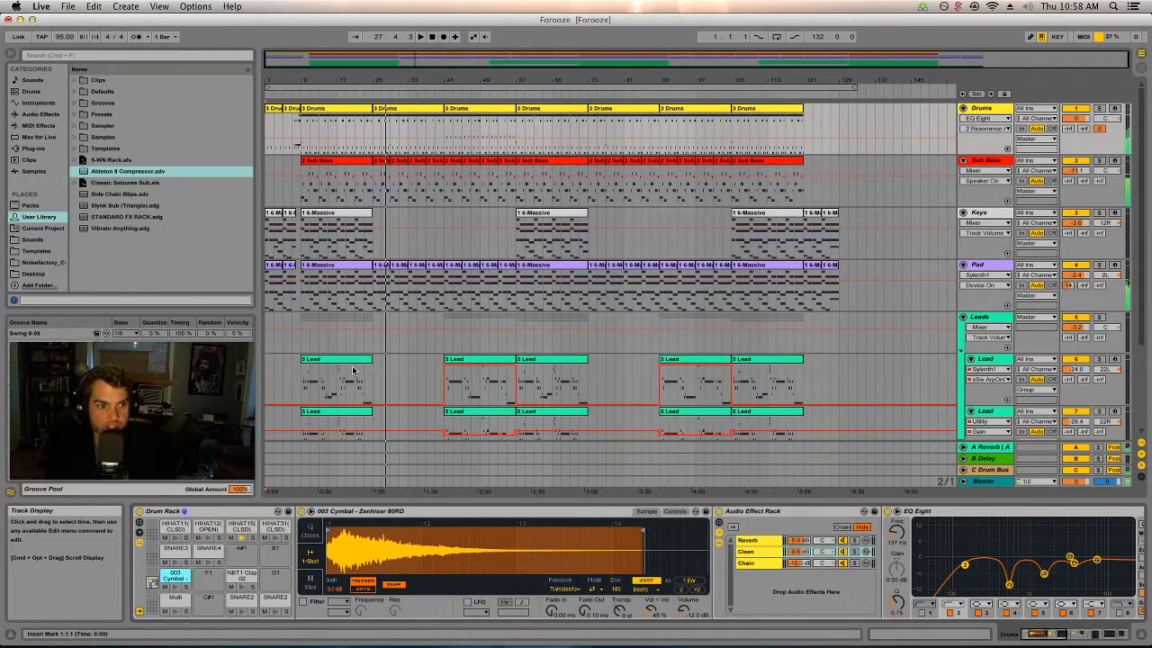
scroll(353, 373, down, 5)
key(space)
Play a short passage of the arrangement from bar 11 with the Pluck track selected.
click(302, 410)
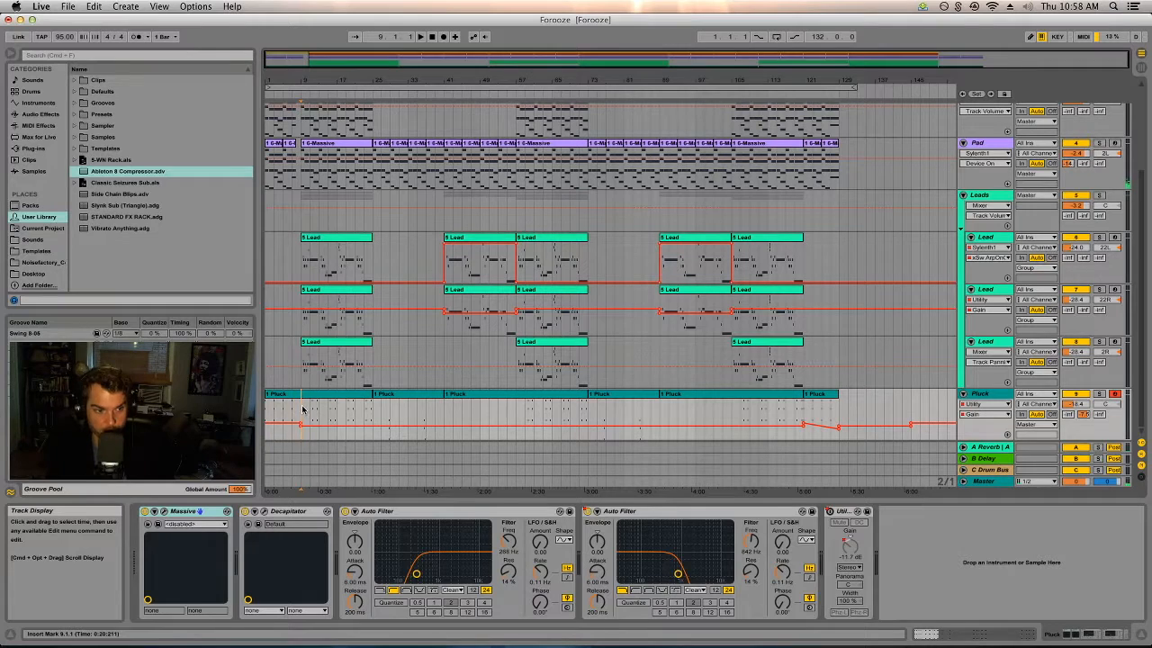
click(311, 411)
key(space)
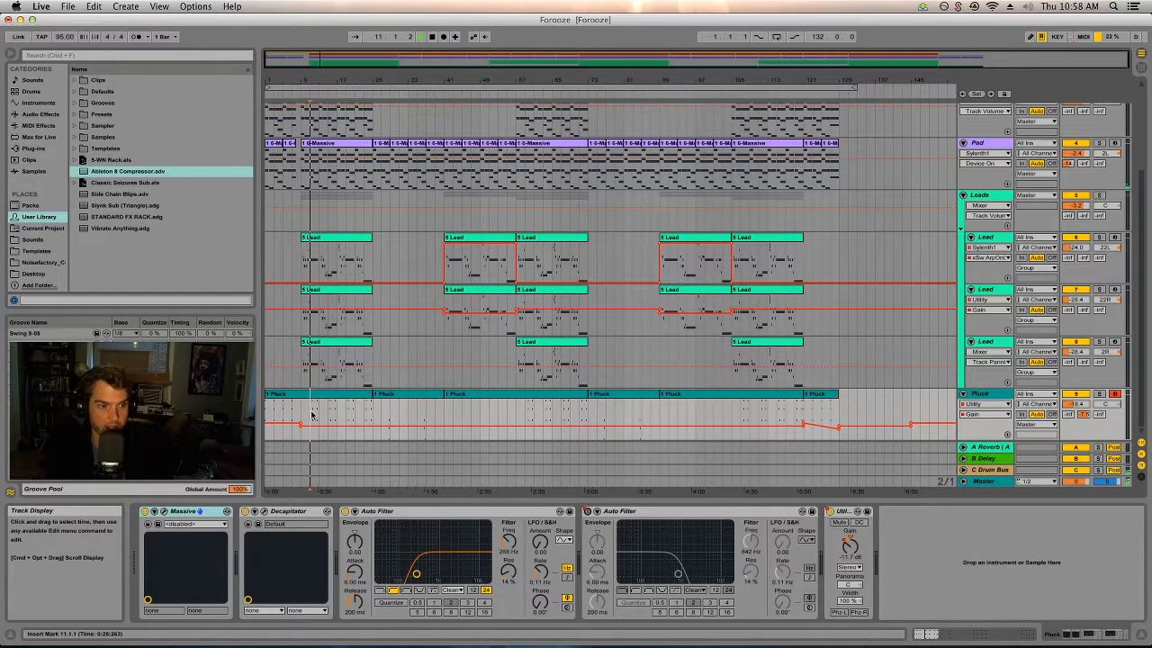
key(space)
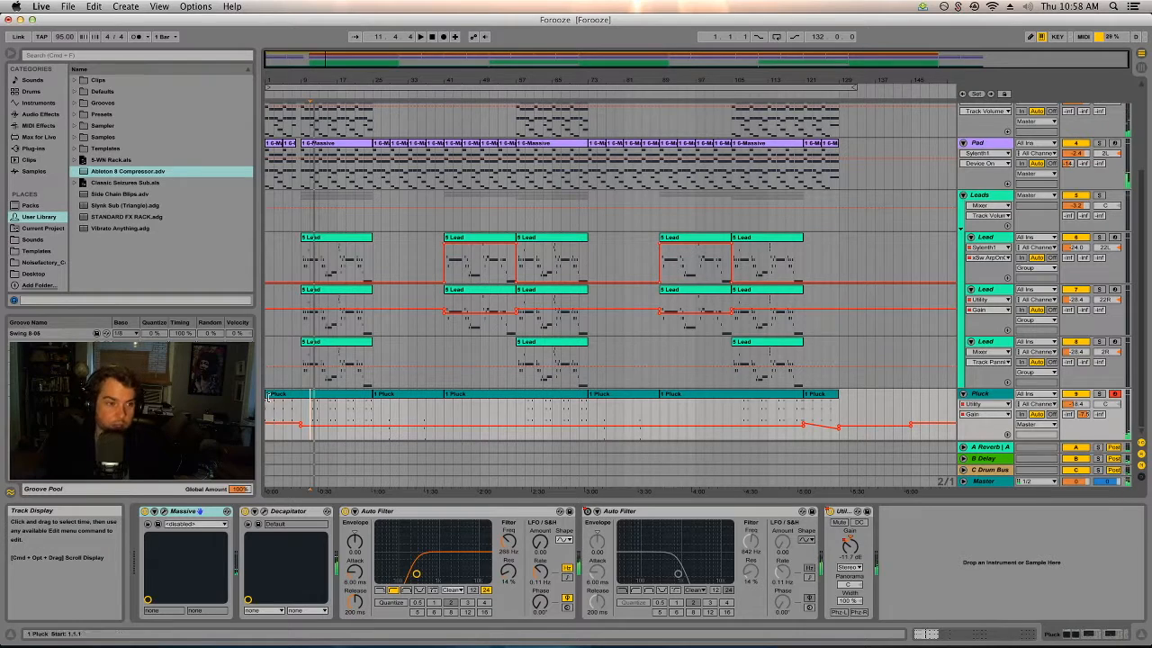
Audition the Pluck track in solo from bar 11, turn its solo off, and select its Decapitator device.
click(300, 410)
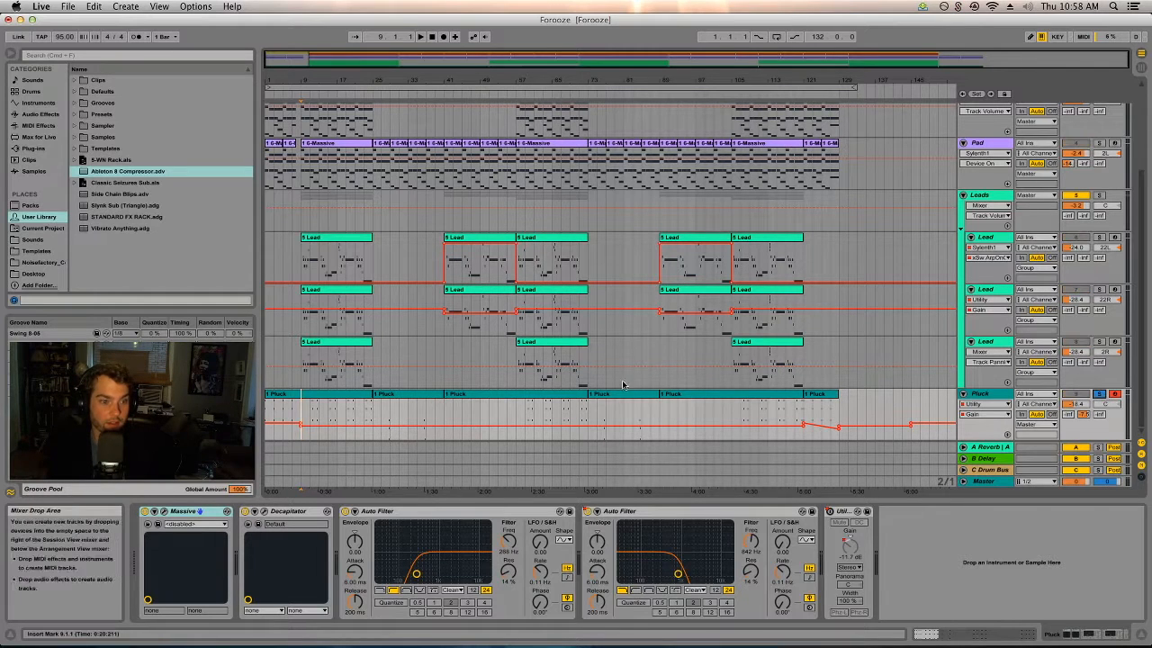
click(310, 404)
key(space)
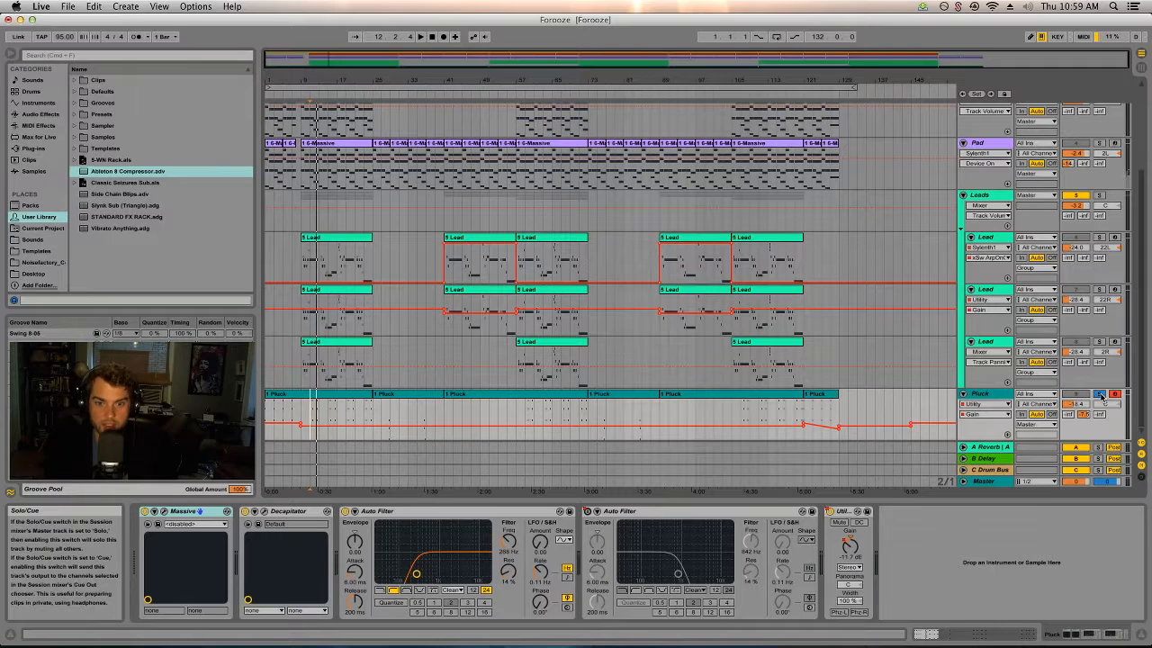
click(1099, 395)
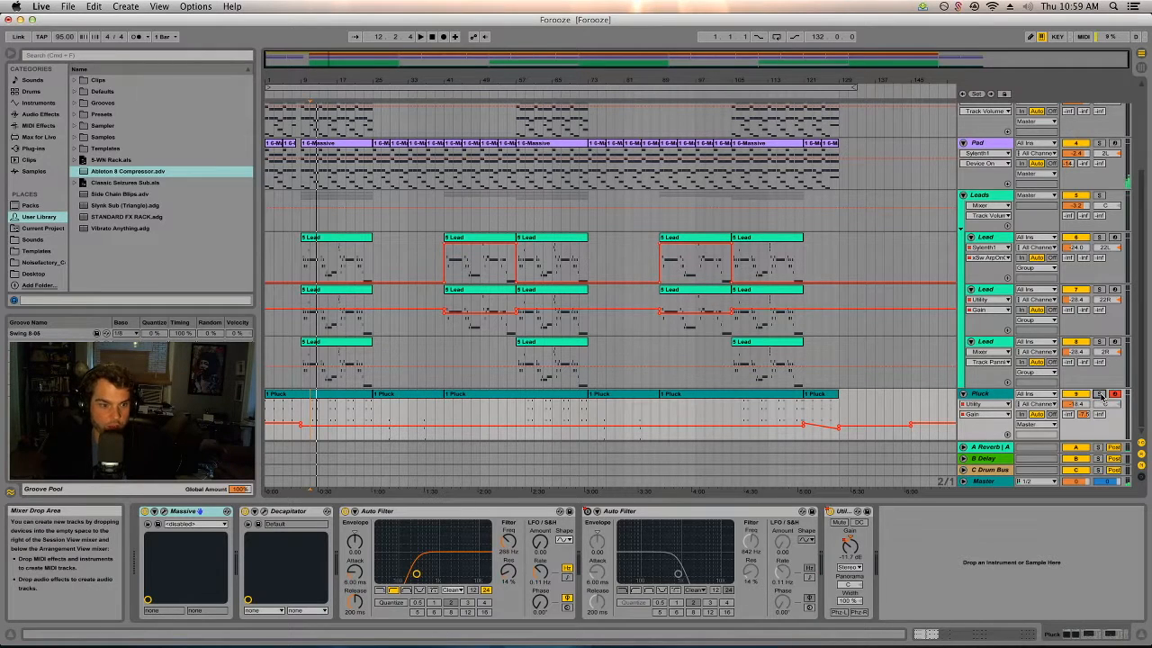
click(306, 513)
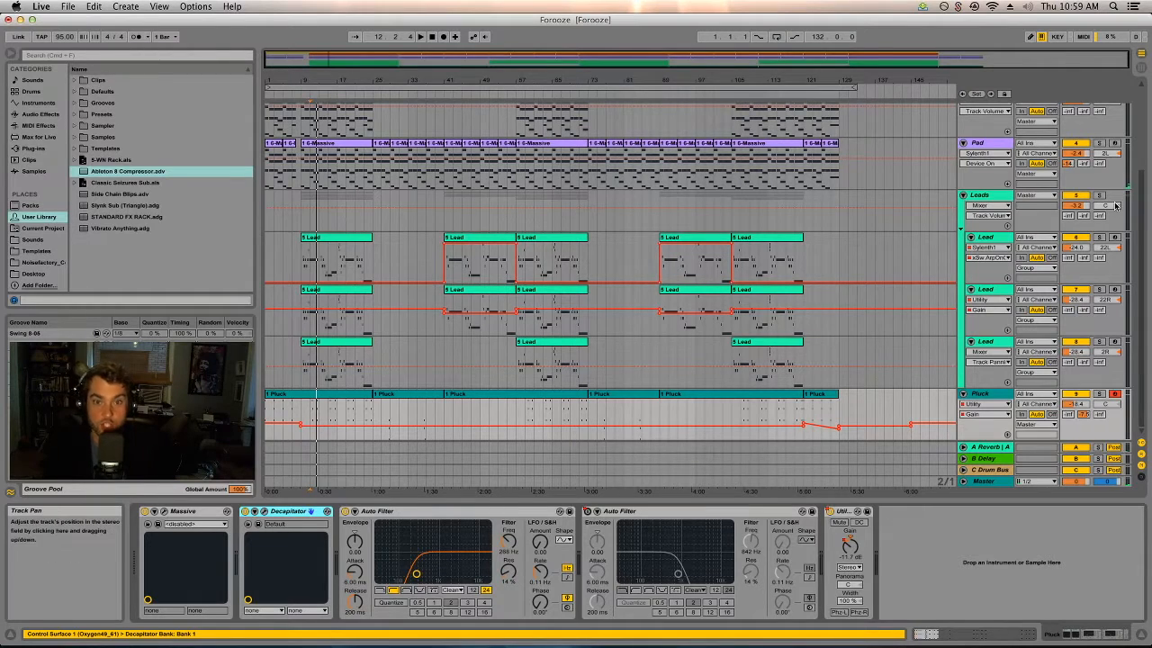
Solo the Drums track and play its clip starting at bar 9.
scroll(720, 250, up, 4)
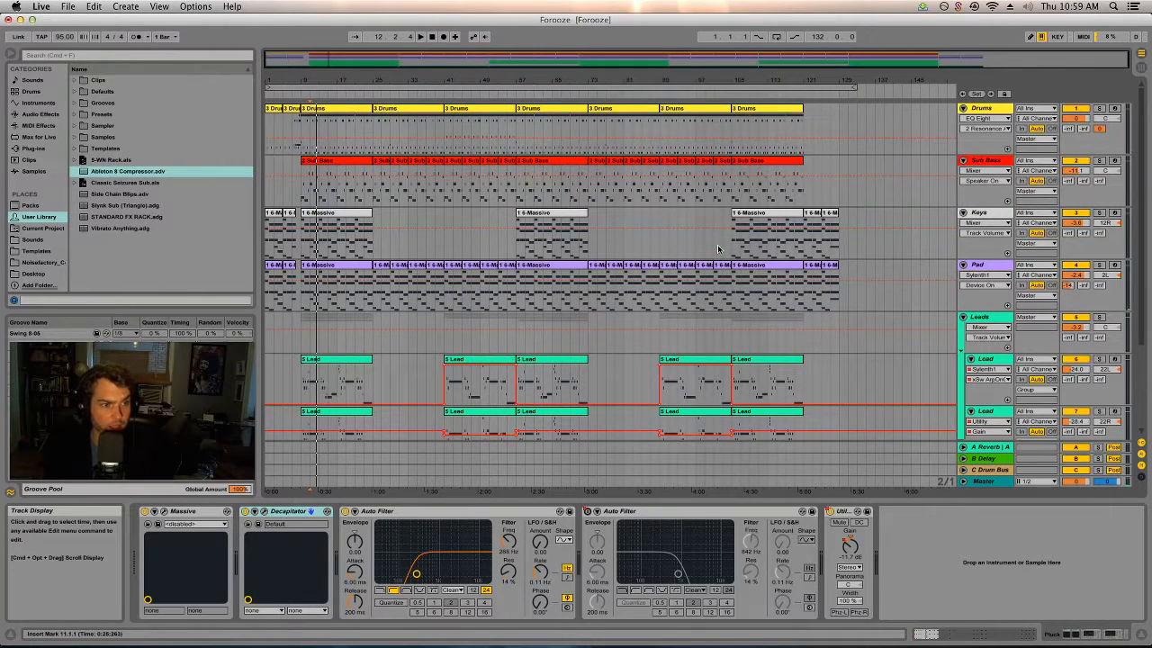
click(324, 108)
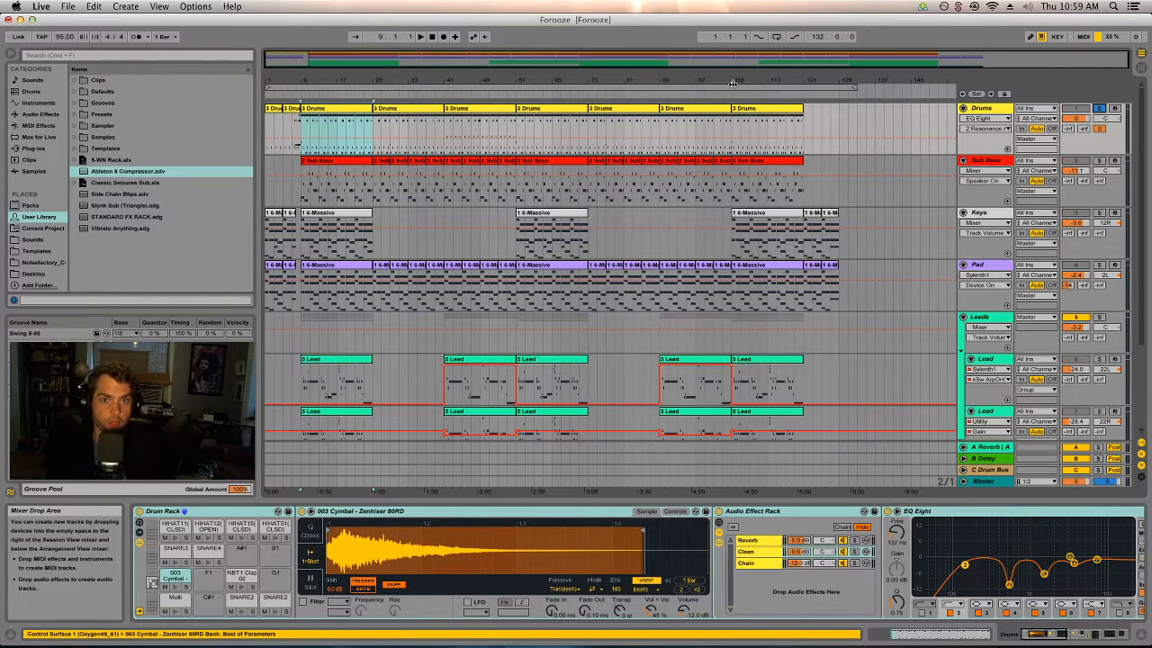
click(357, 113)
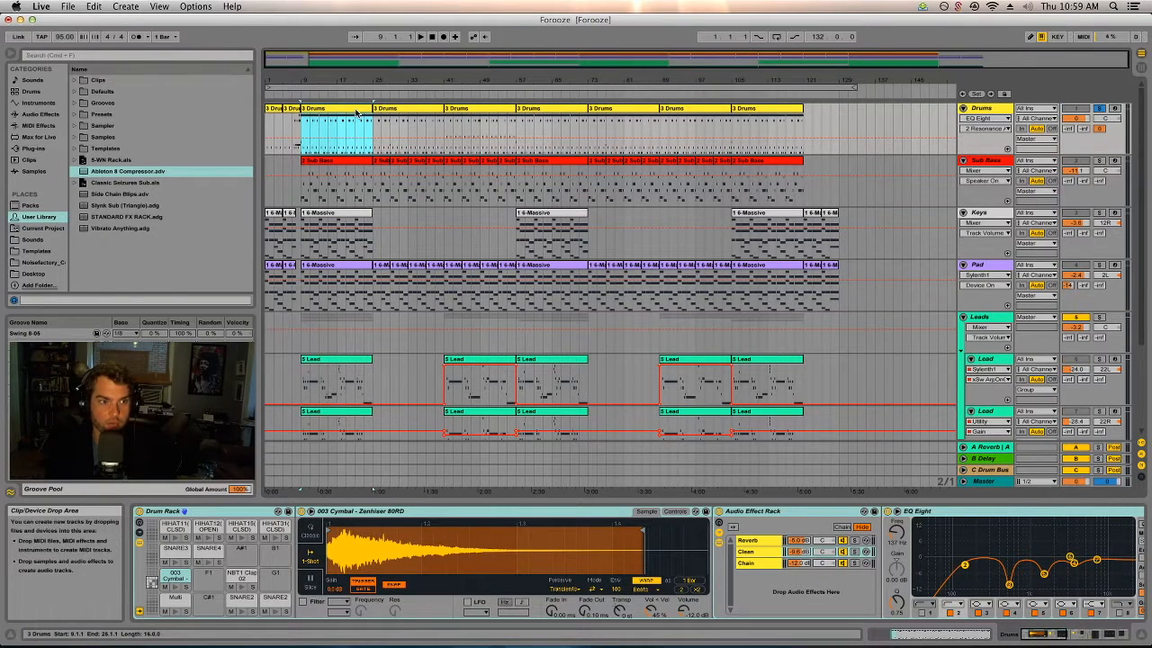
key(space)
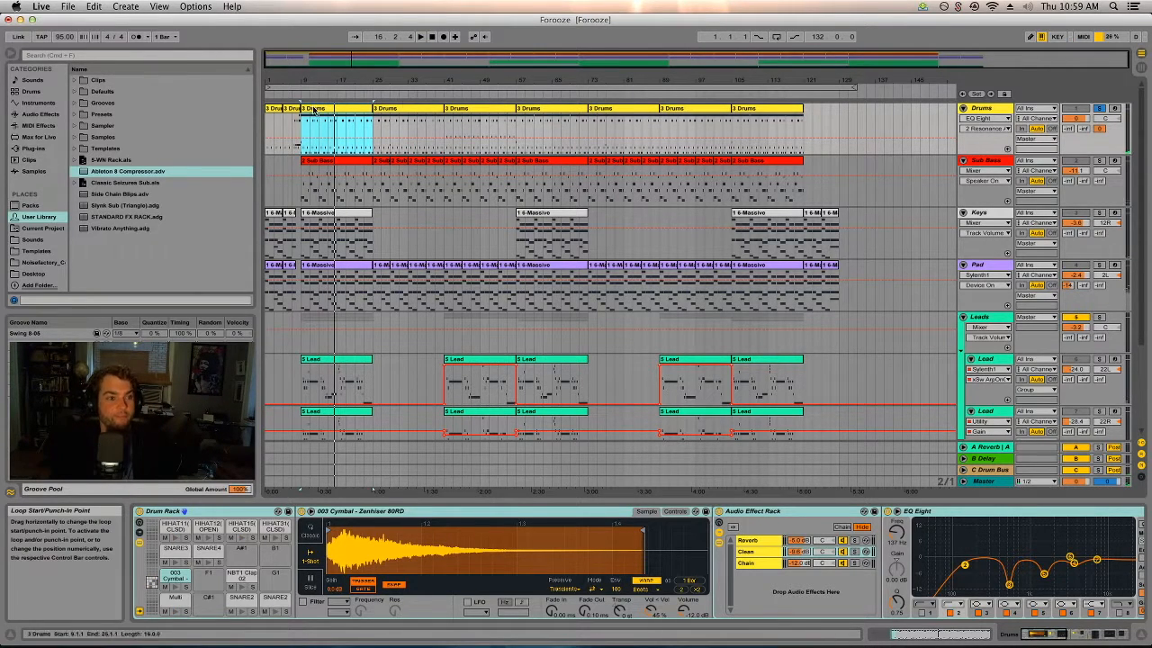
click(342, 112)
Switch to Session view, unfold the Drums rack into its chains, and select the first BD0050 chain.
key(Tab)
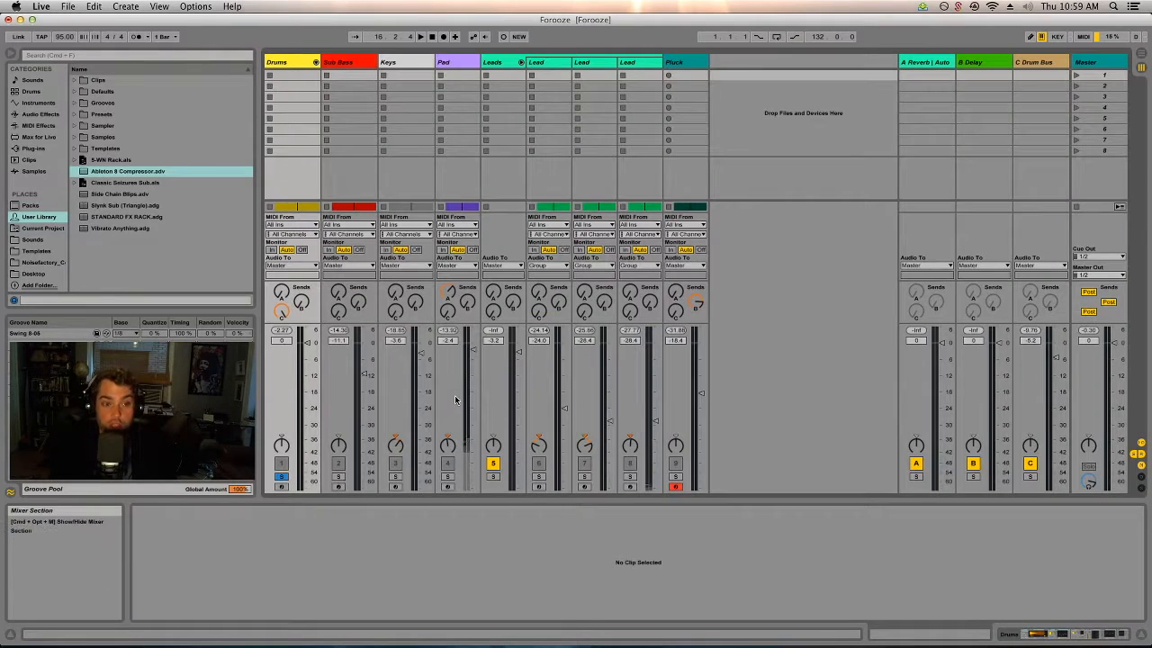
click(315, 63)
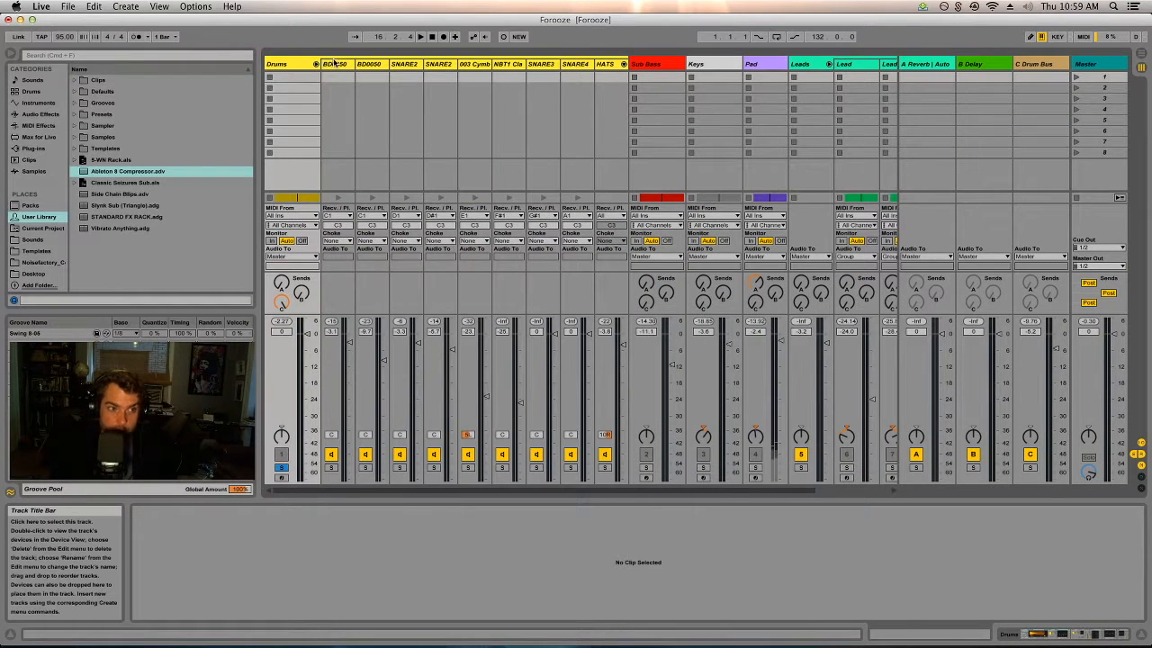
click(335, 64)
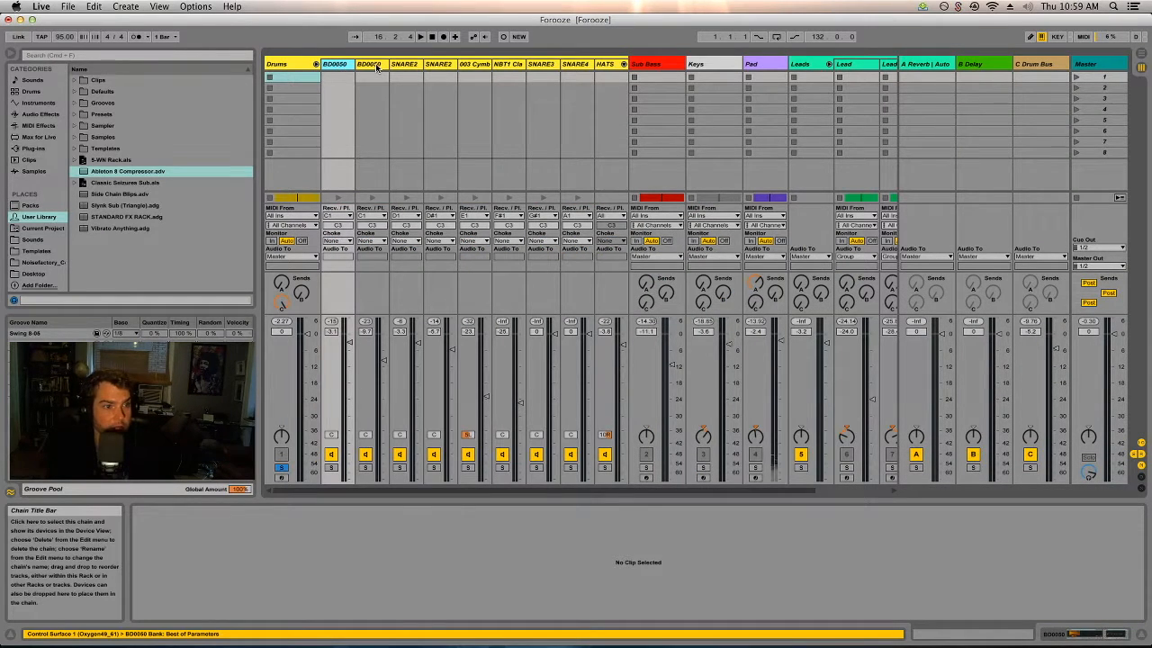
Play the drums and audition the first and second BD0050 kick chains in solo, one at a time.
key(space)
click(331, 466)
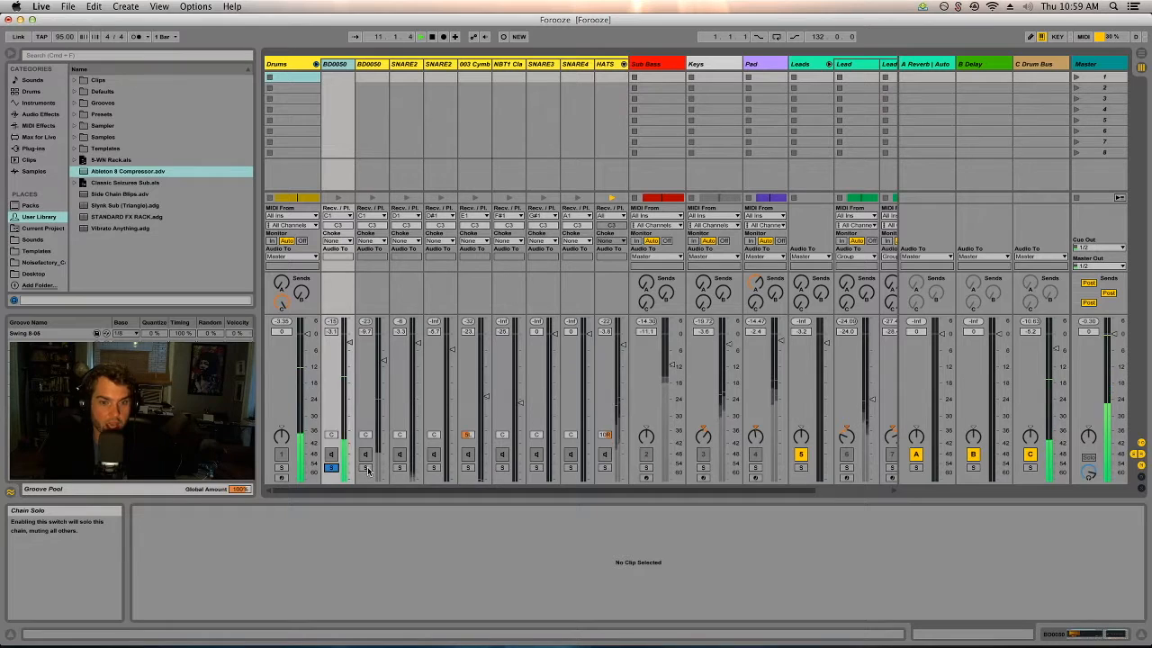
click(367, 467)
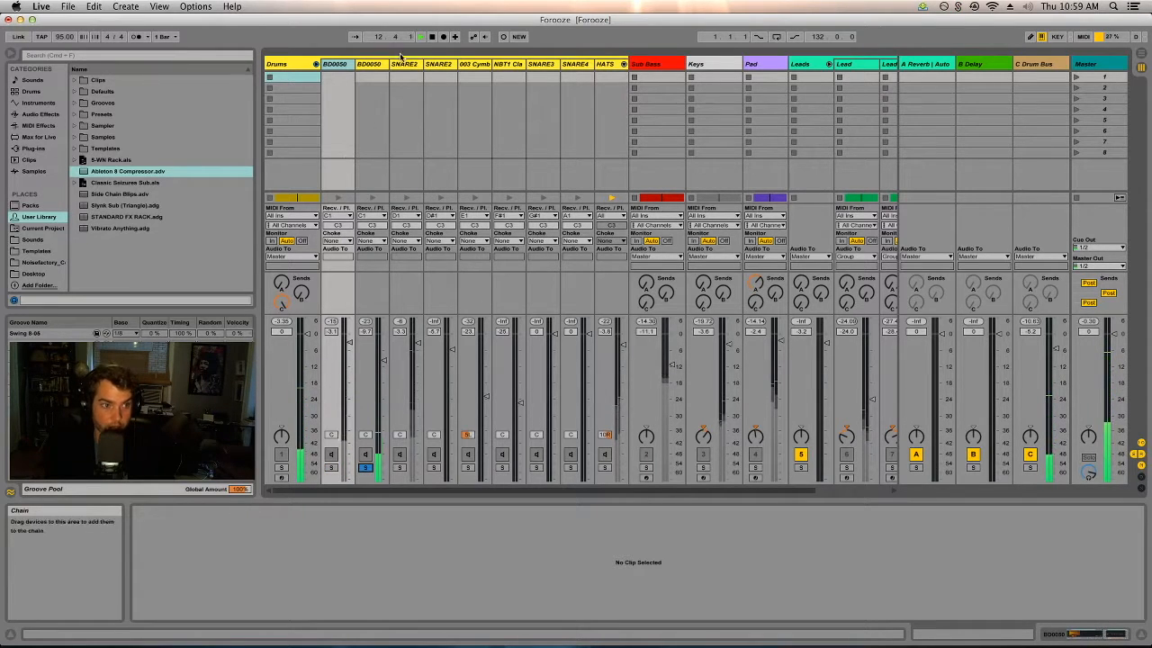
Inspect the Decapitator settings on the second BD0050 chain and close the plug-in window.
click(369, 63)
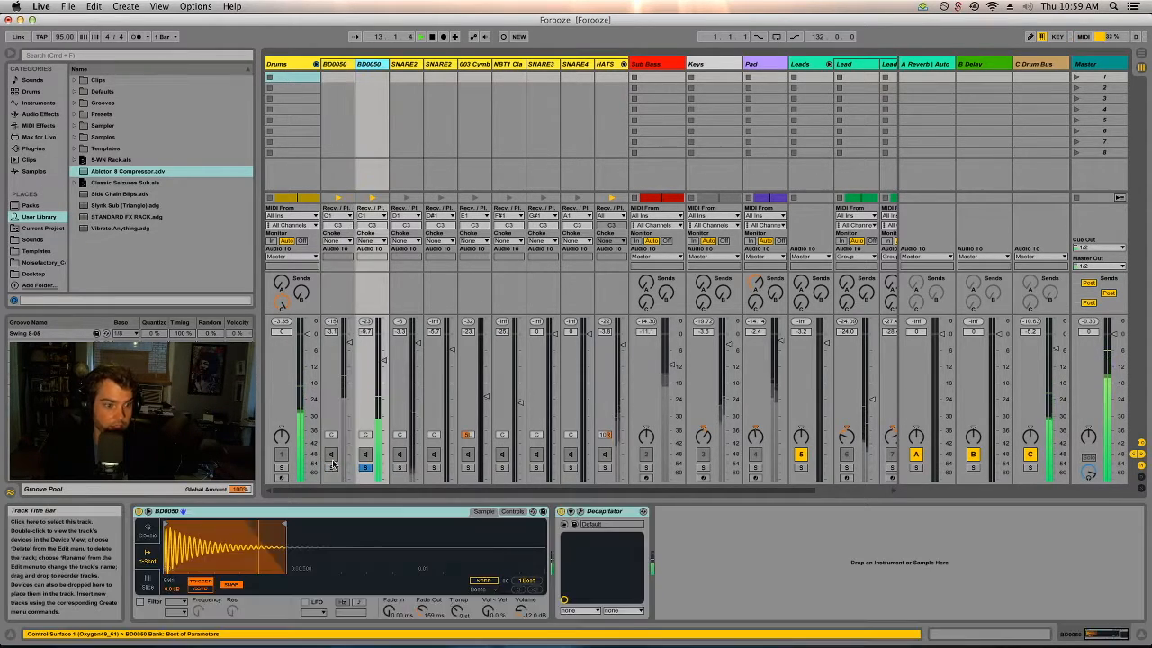
click(581, 512)
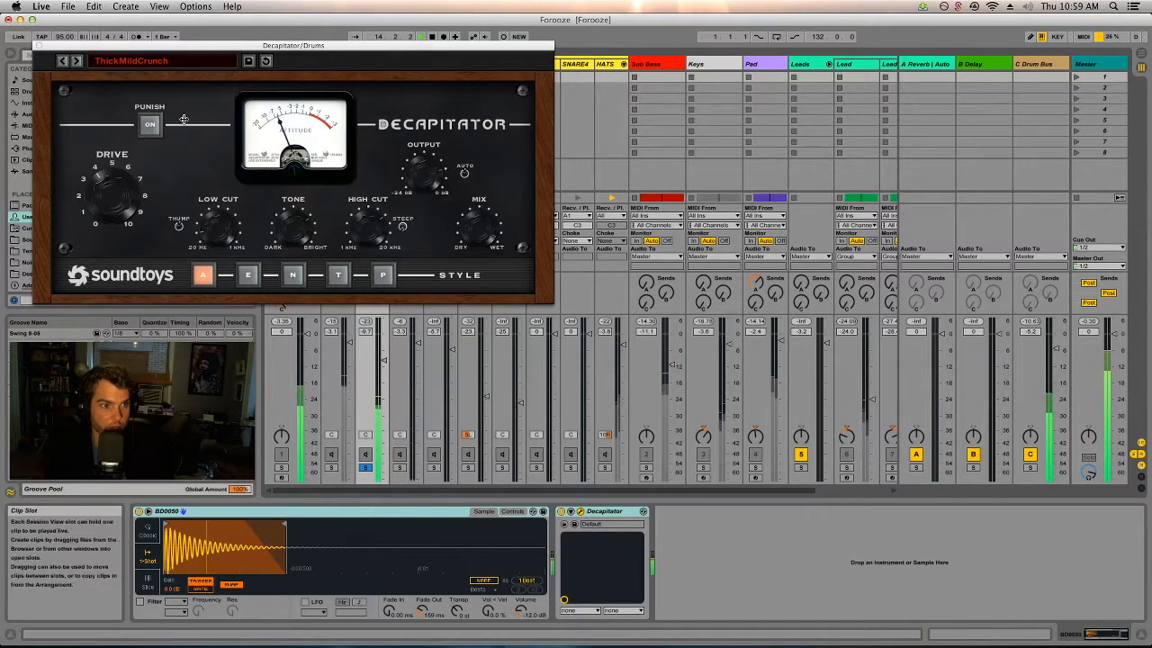
click(39, 43)
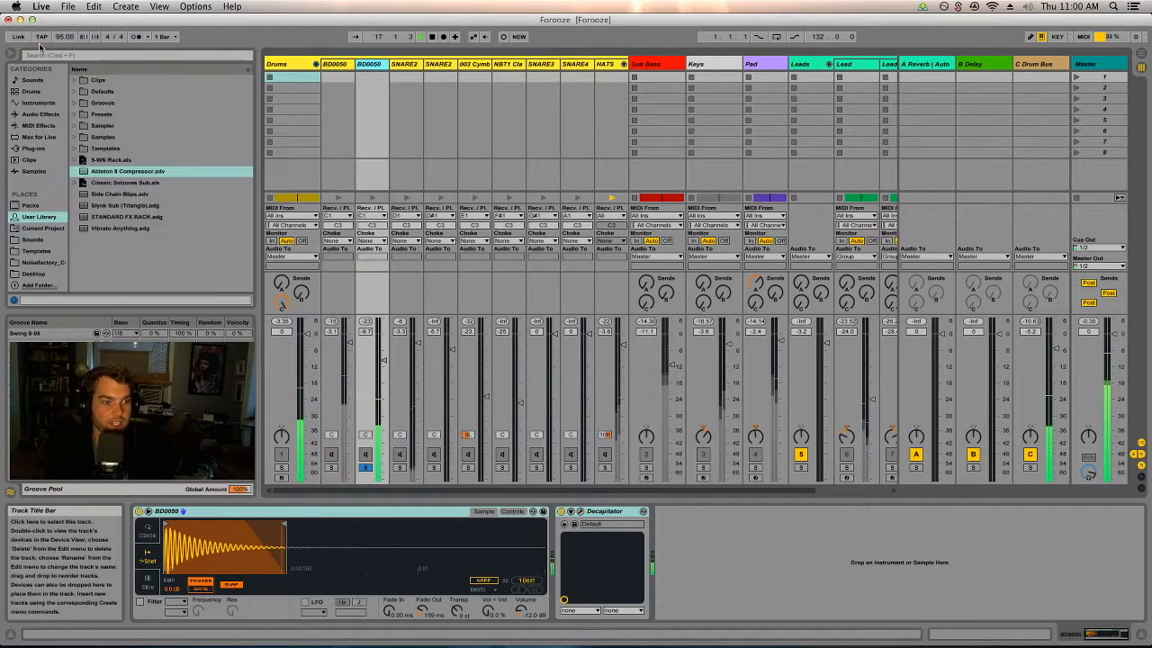
Add the first BD0050 chain to the solo and show the devices on the C Drum Bus return.
click(331, 468)
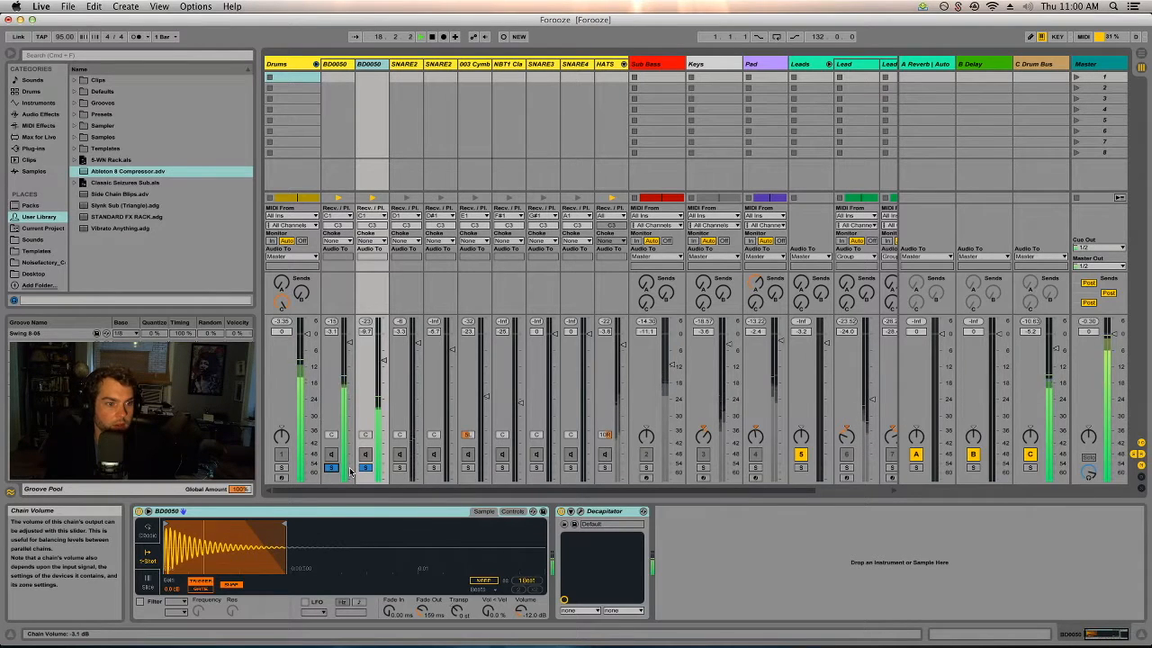
click(1026, 65)
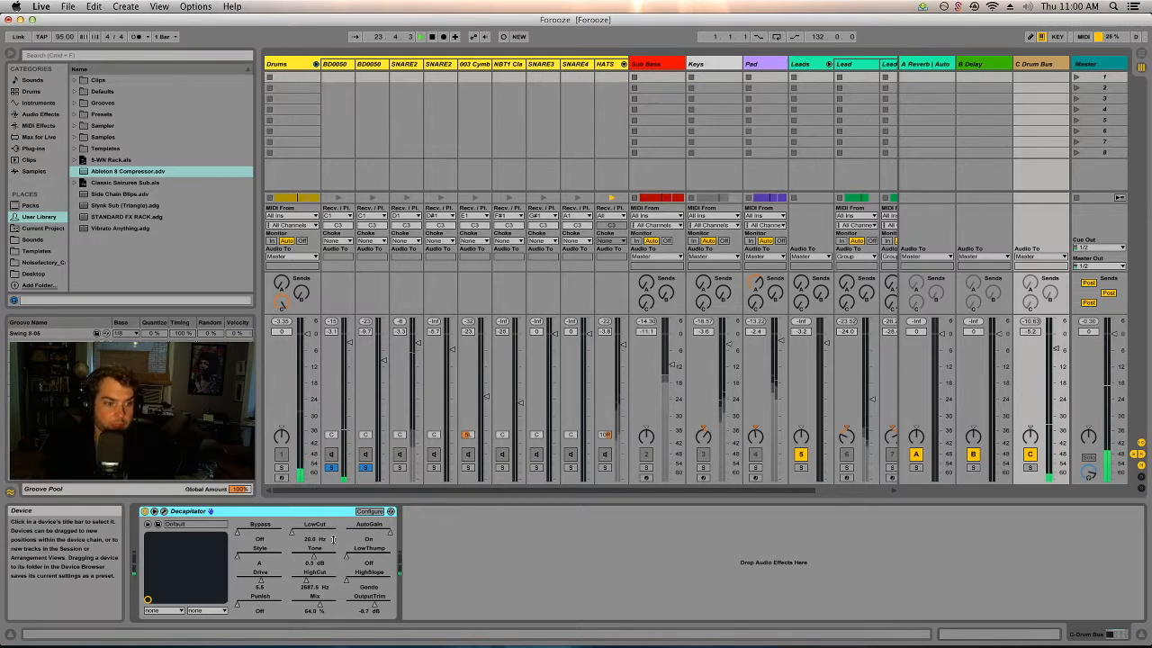
Solo the first SNARE2 chain along with the kicks and show its devices.
click(399, 467)
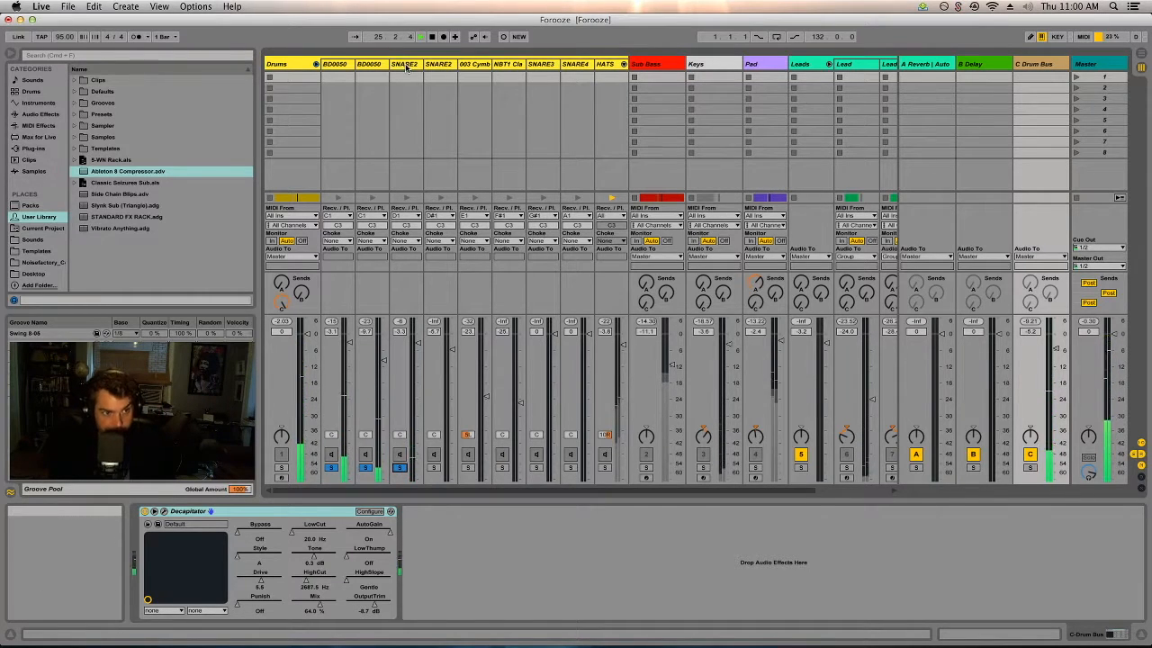
click(437, 107)
click(412, 65)
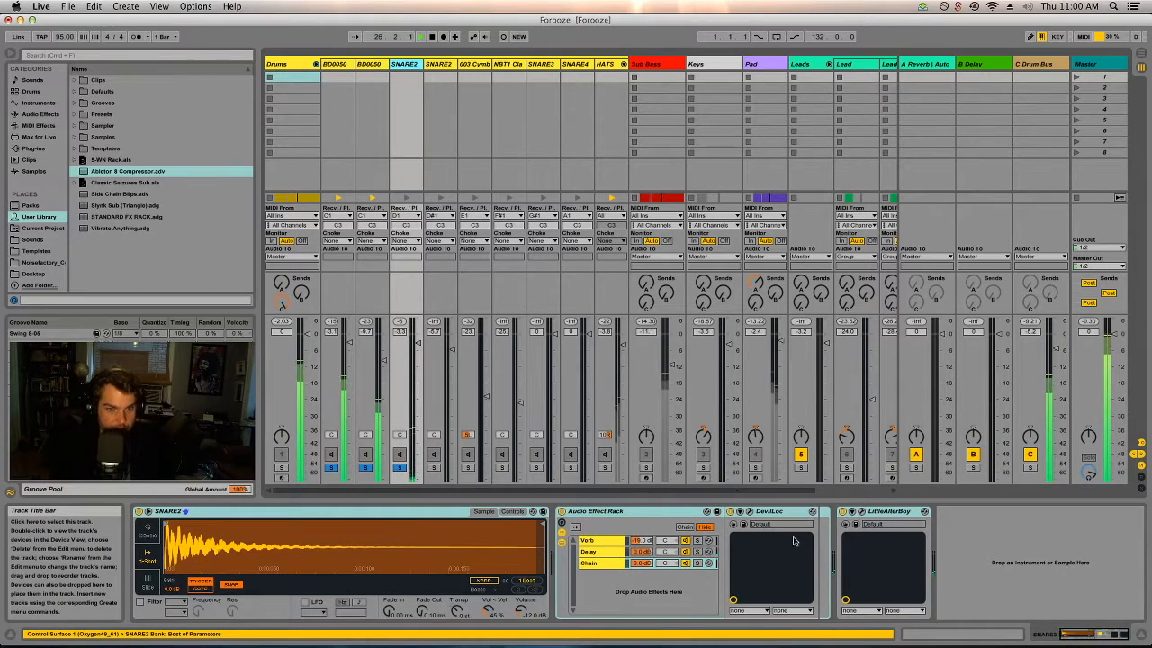
Inspect the LittleAlterBoy settings on the first SNARE2 chain and close the plug-in window.
click(885, 513)
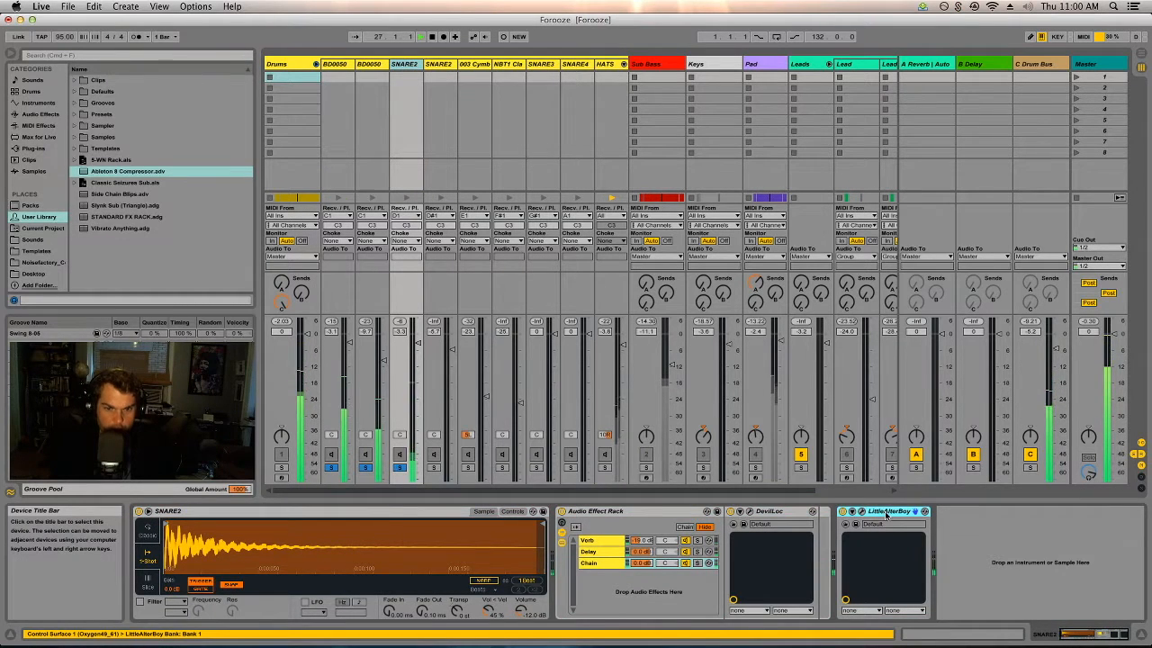
click(862, 515)
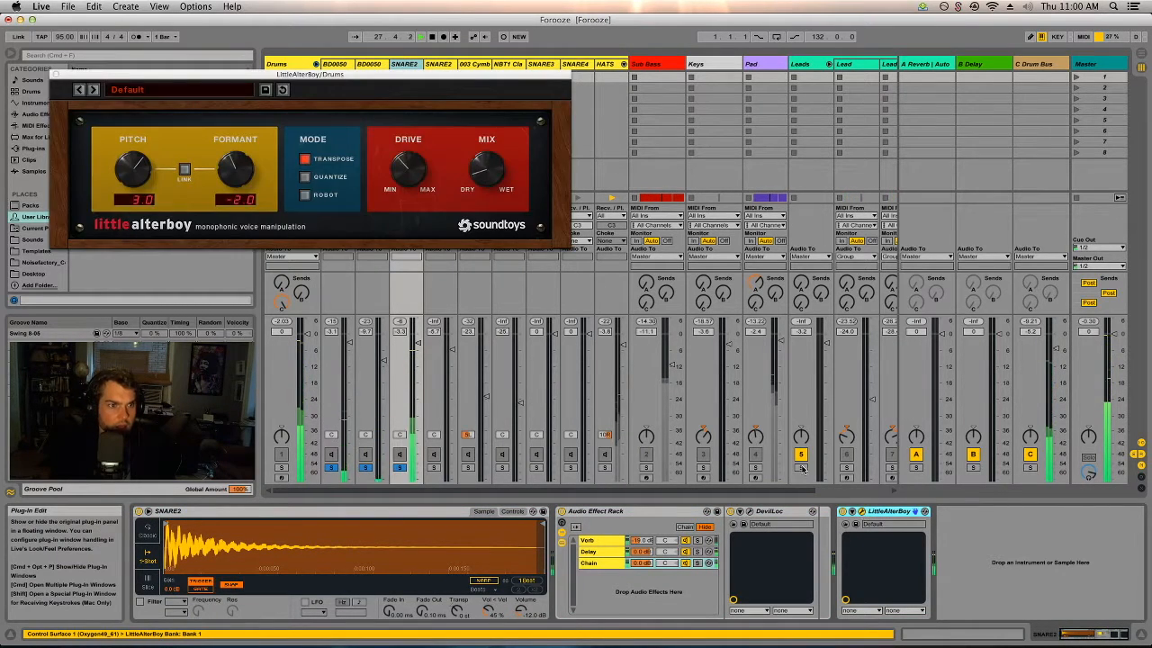
click(60, 78)
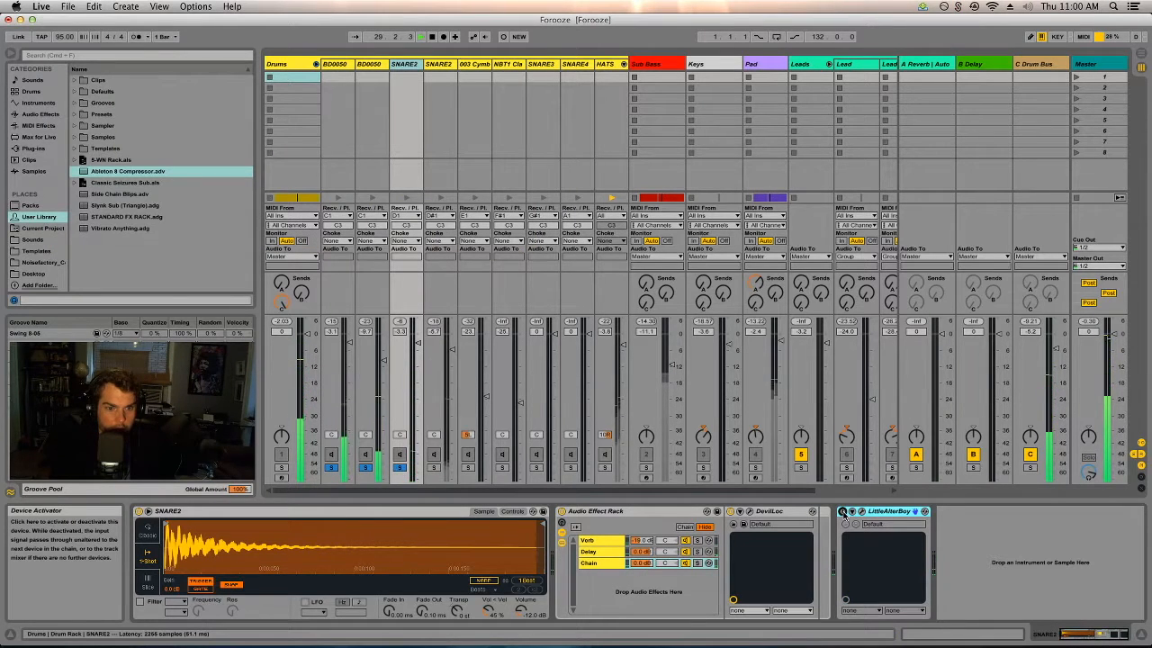
Compare the first SNARE2 chain with LittleAlterBoy bypassed and active, checking its settings, and close the plug-in window.
click(842, 511)
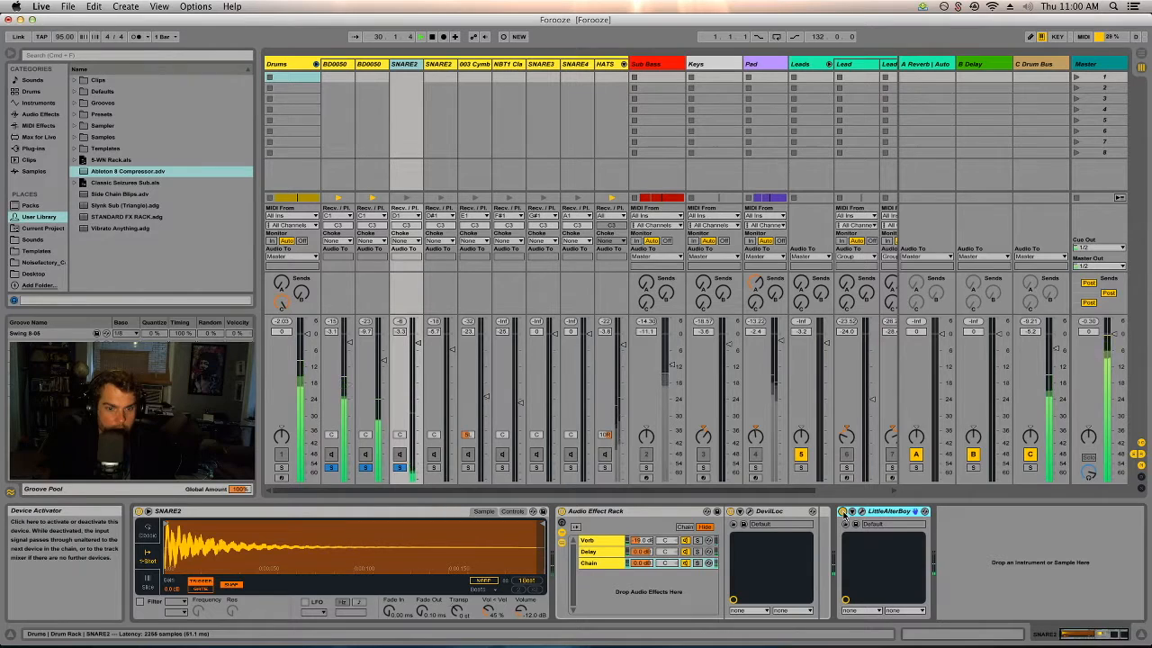
click(842, 511)
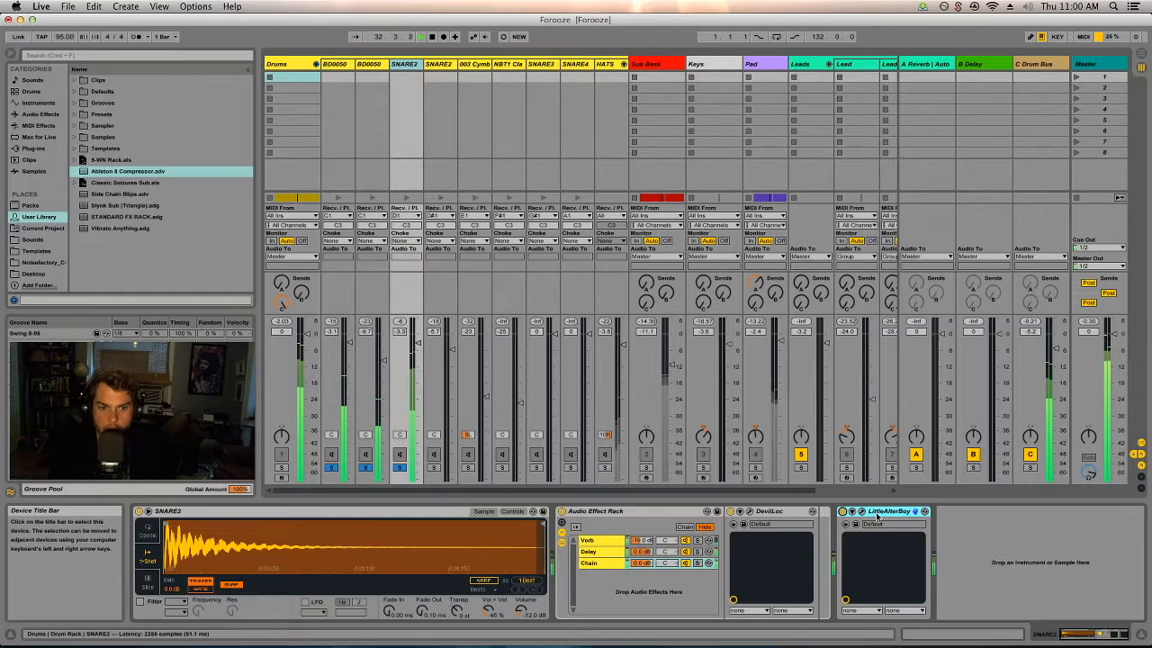
click(915, 511)
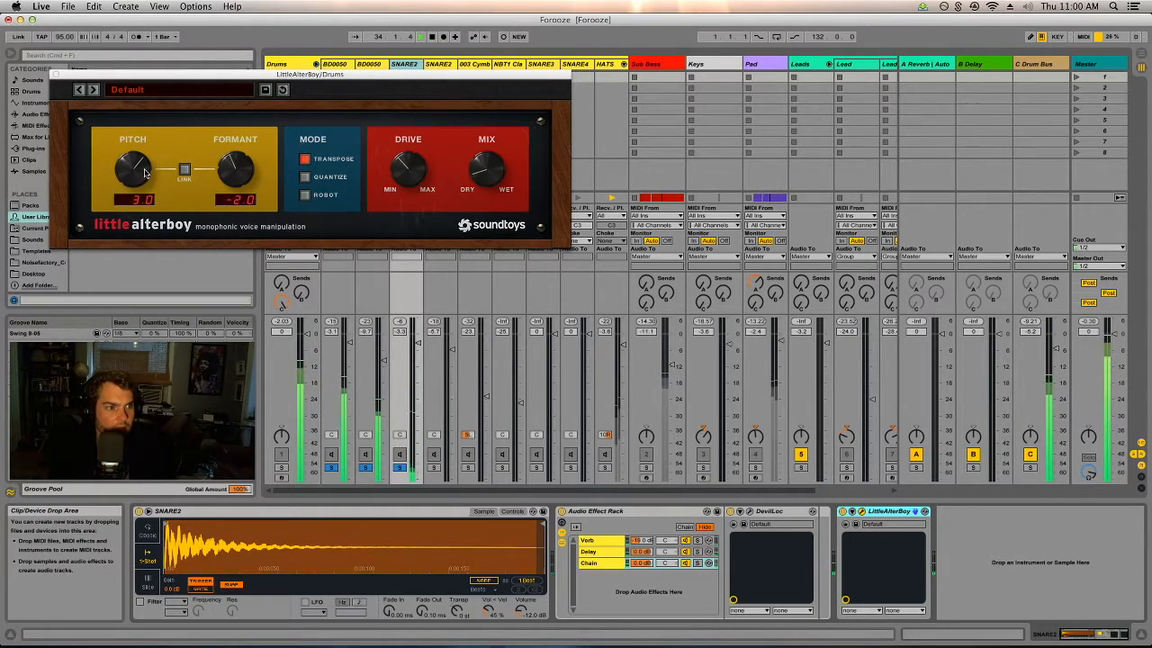
click(841, 511)
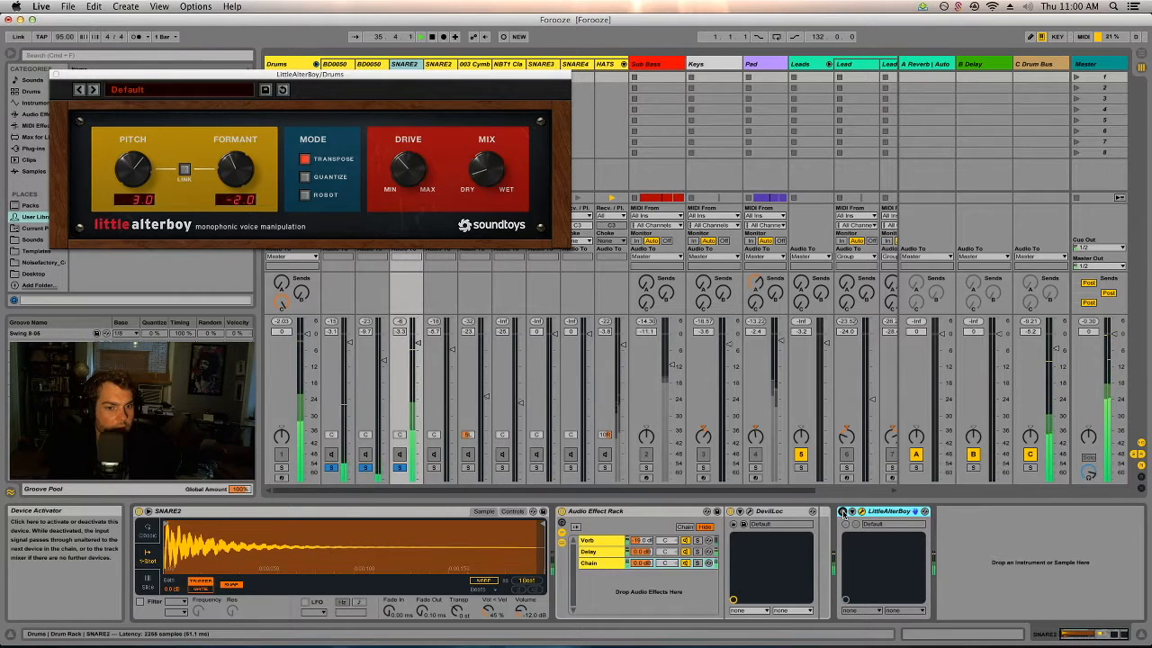
click(841, 511)
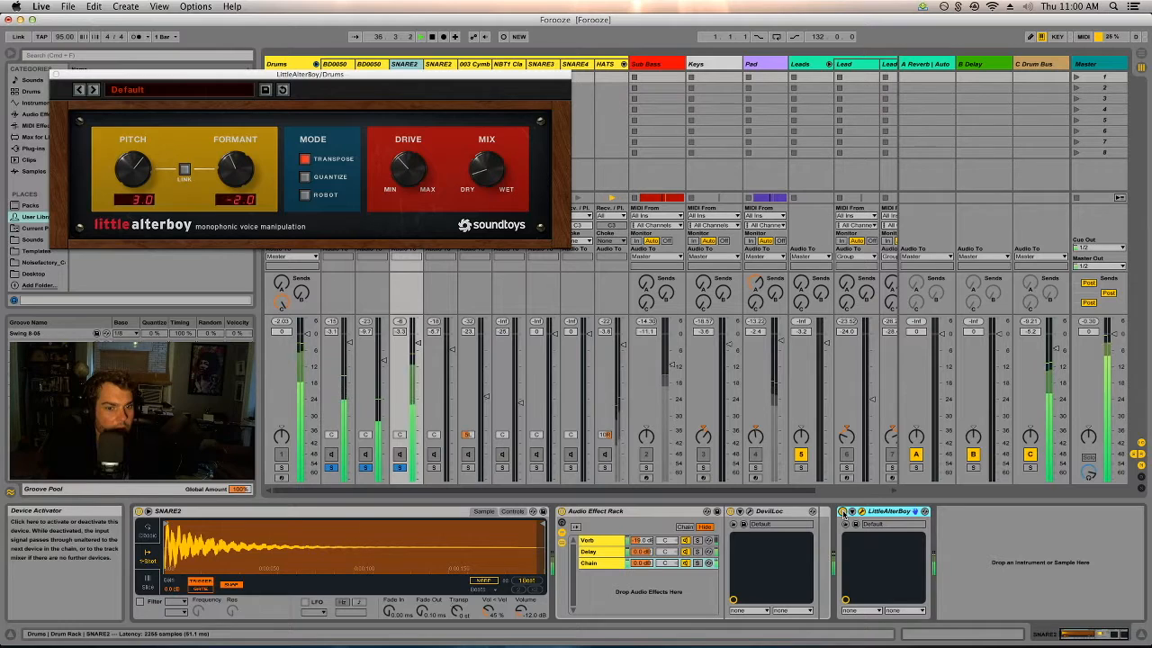
click(56, 74)
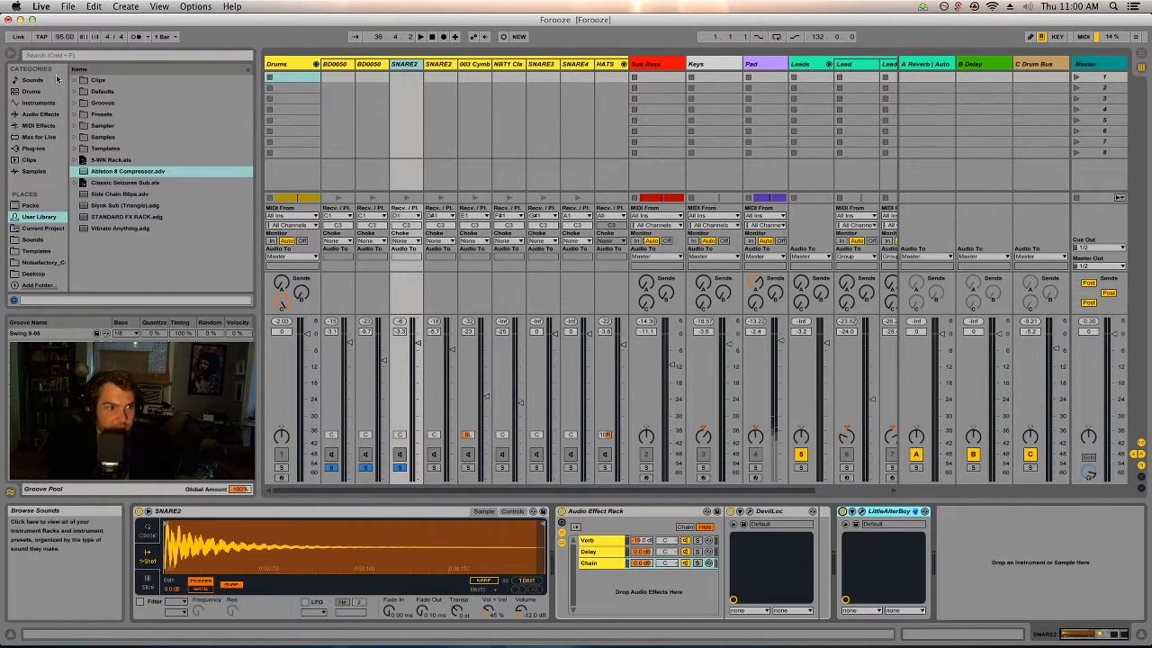
Inspect the DevilLoc settings on the first SNARE2 chain and close the plug-in window.
click(747, 514)
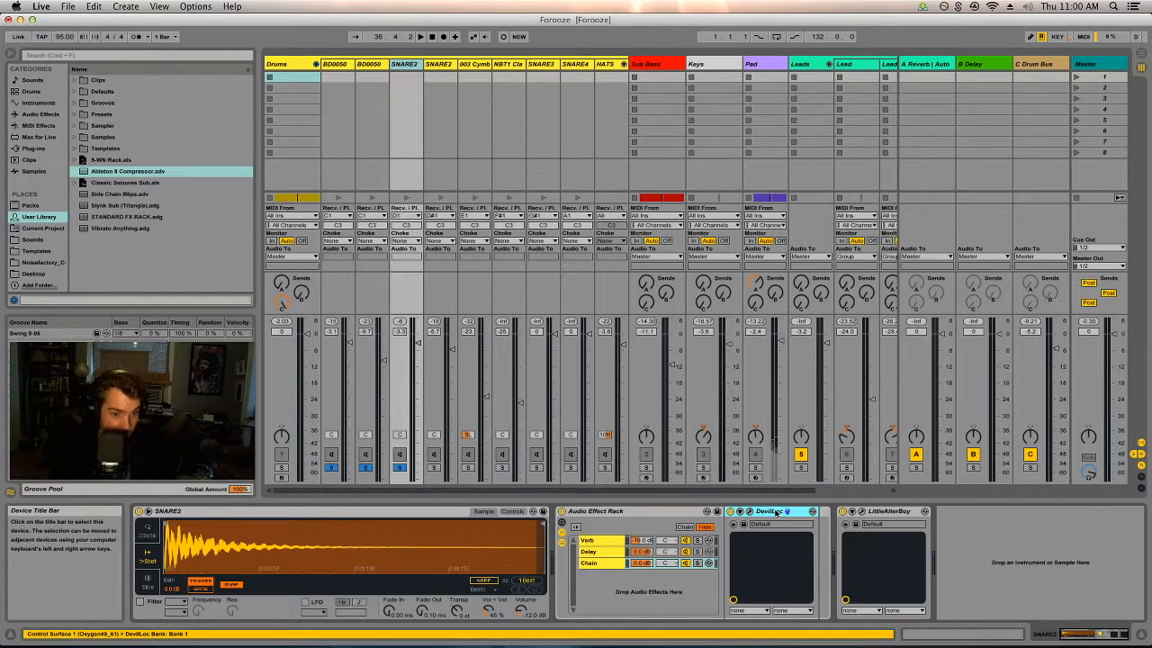
click(750, 512)
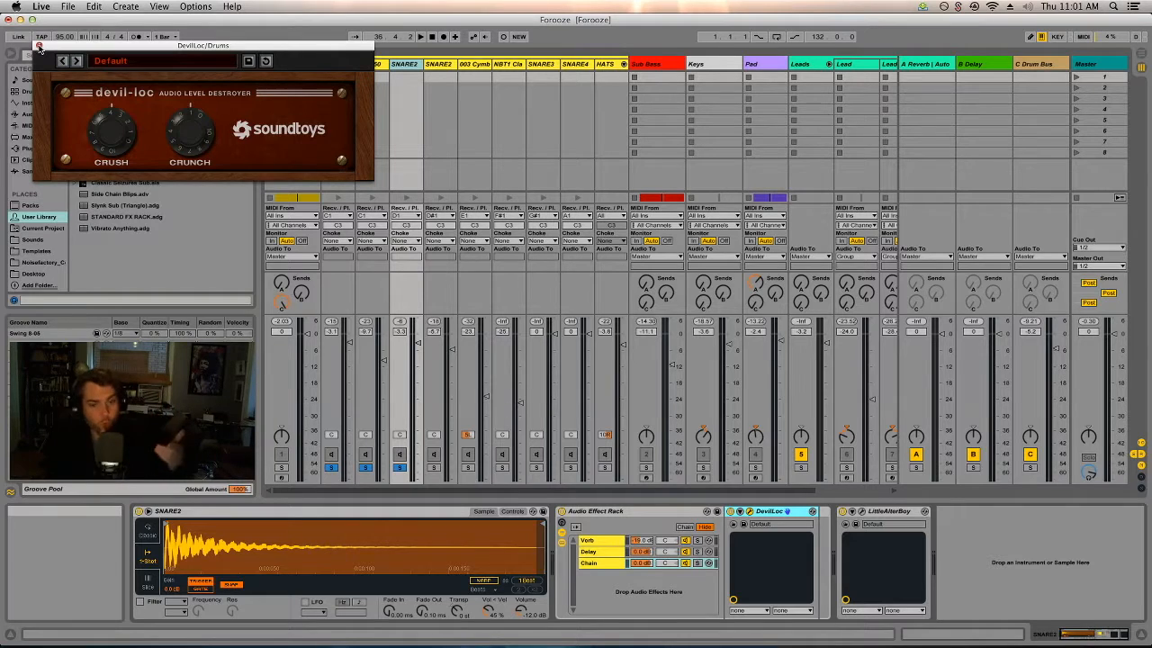
click(39, 46)
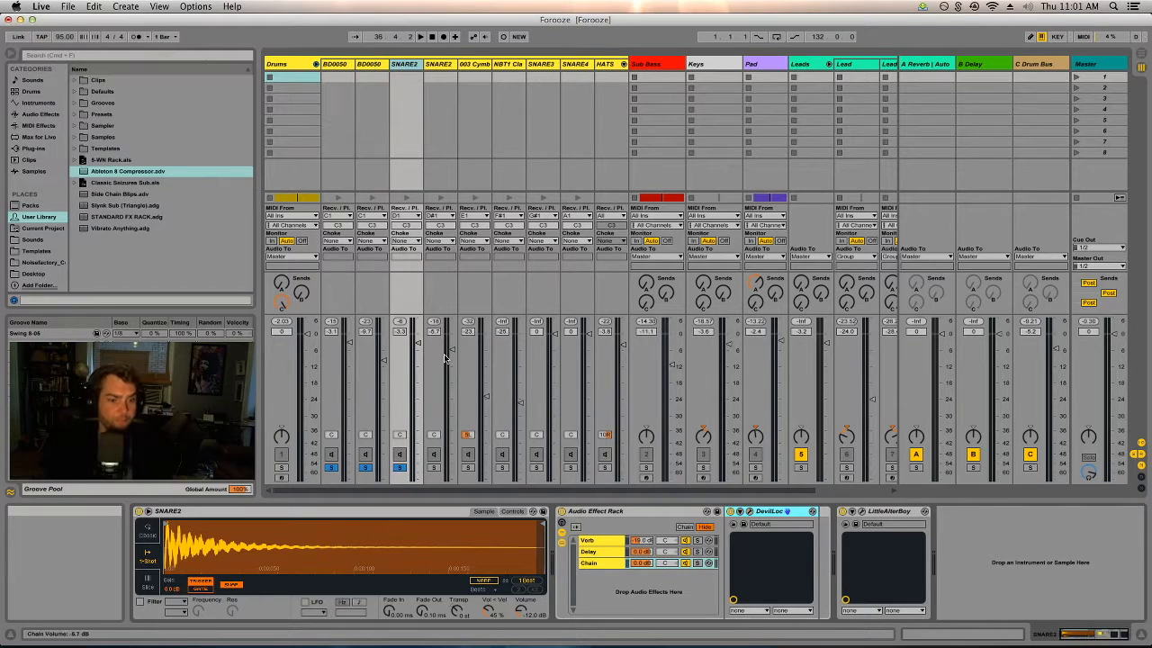
Examine the Chain, Verb and Delay chains in the SNARE2 Audio Effect Rack and show the Delay chain's EchoBoy settings.
click(595, 562)
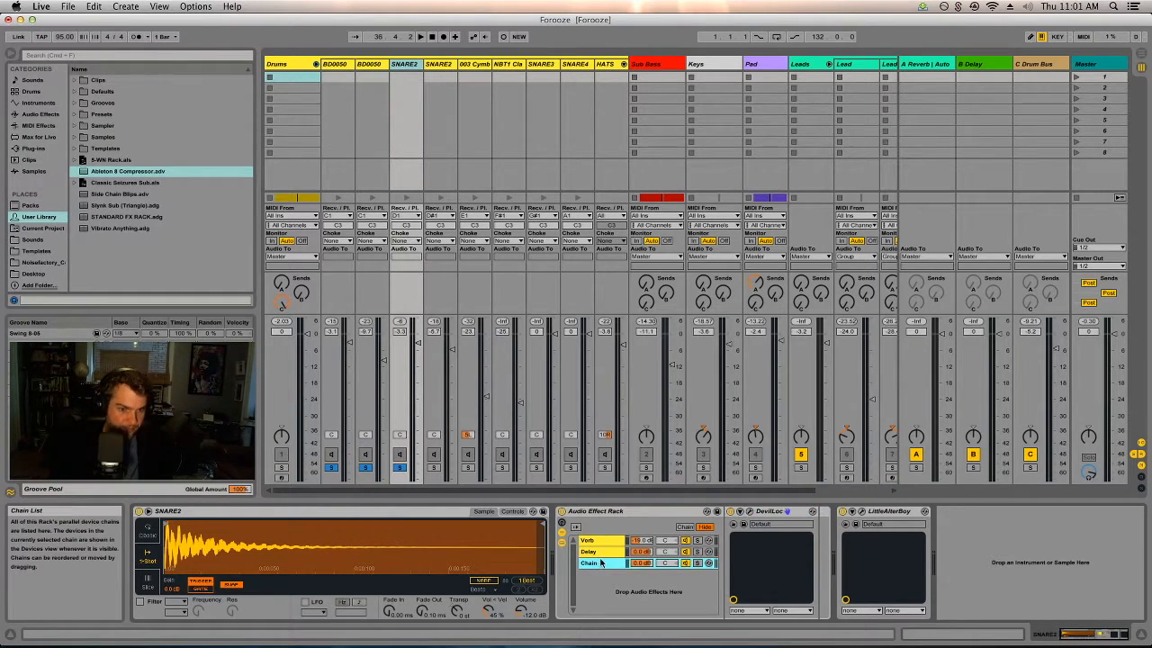
click(592, 540)
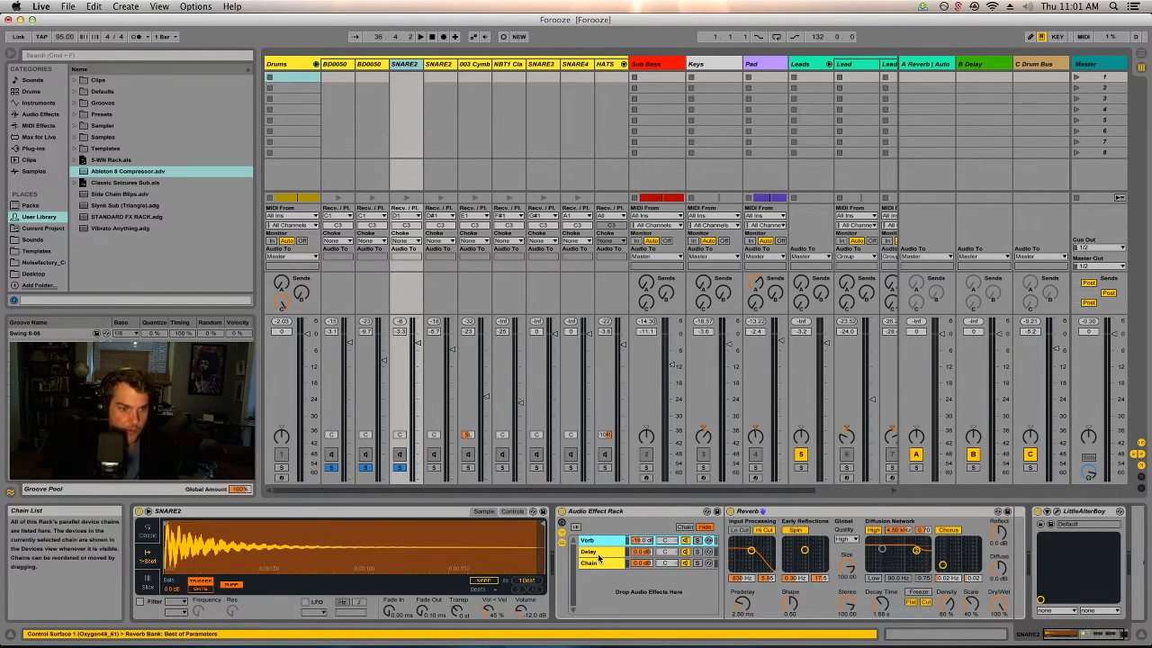
click(596, 551)
click(749, 511)
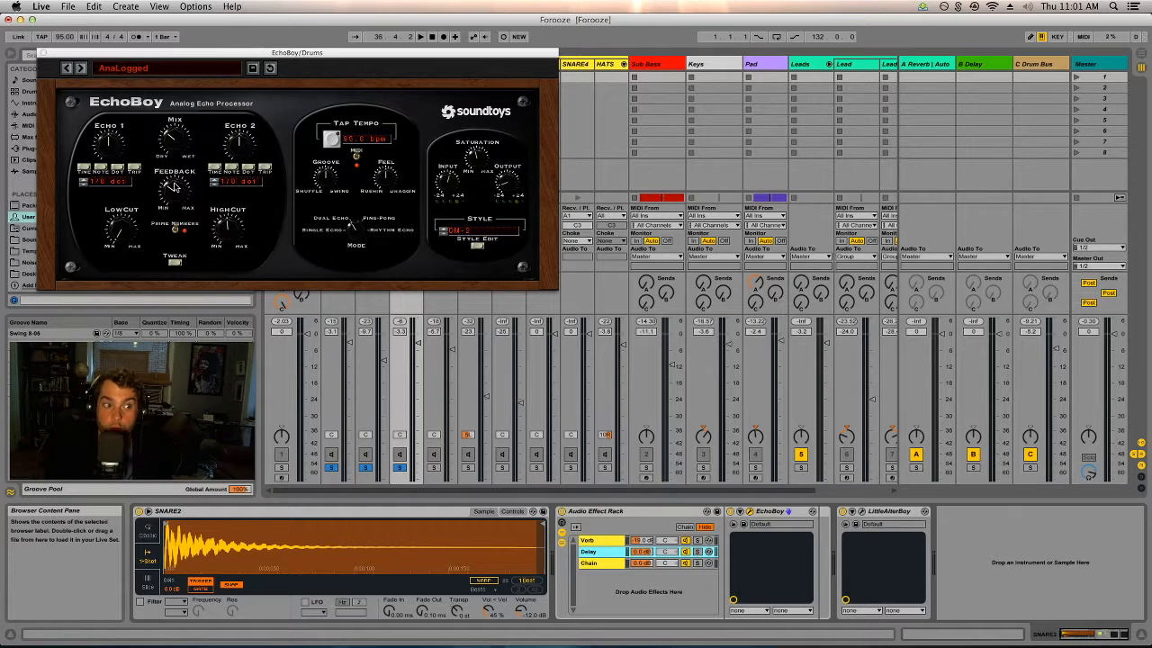
Audition the first SNARE2 chain on its own, briefly soloing the Delay chain of its effect rack.
click(400, 469)
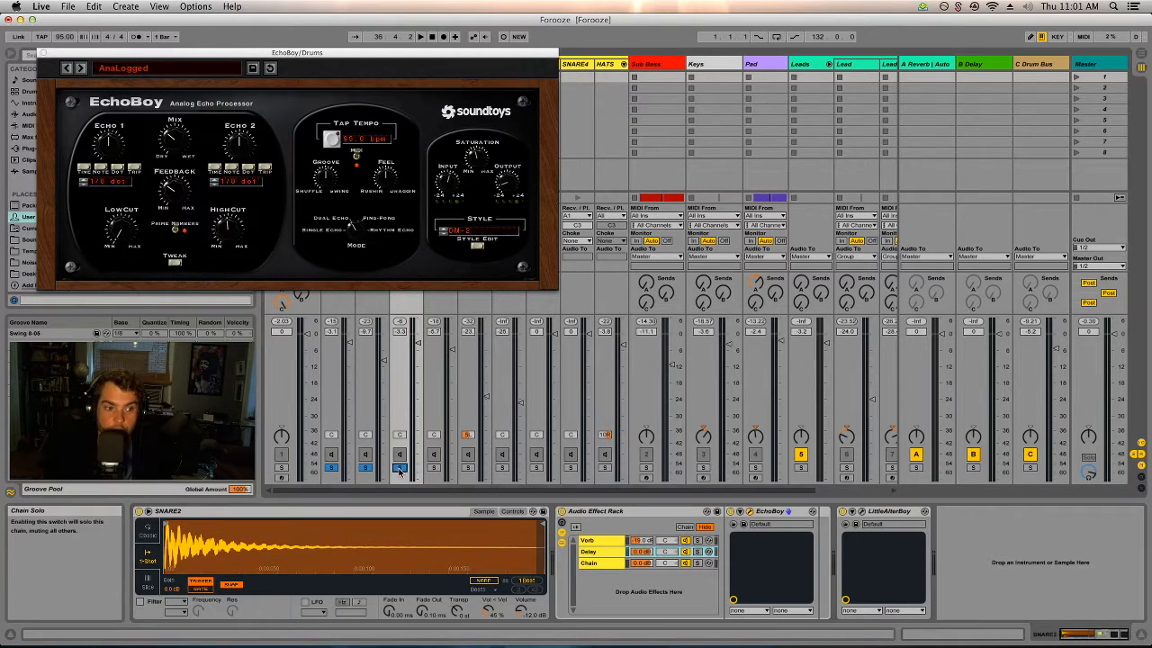
key(space)
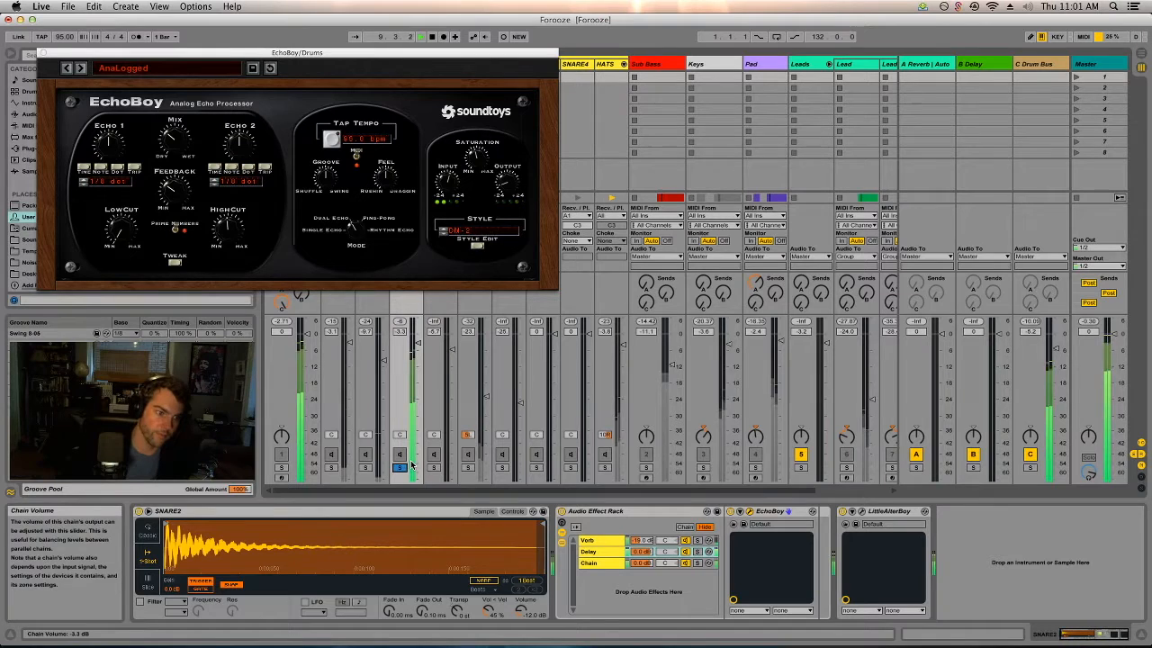
click(699, 552)
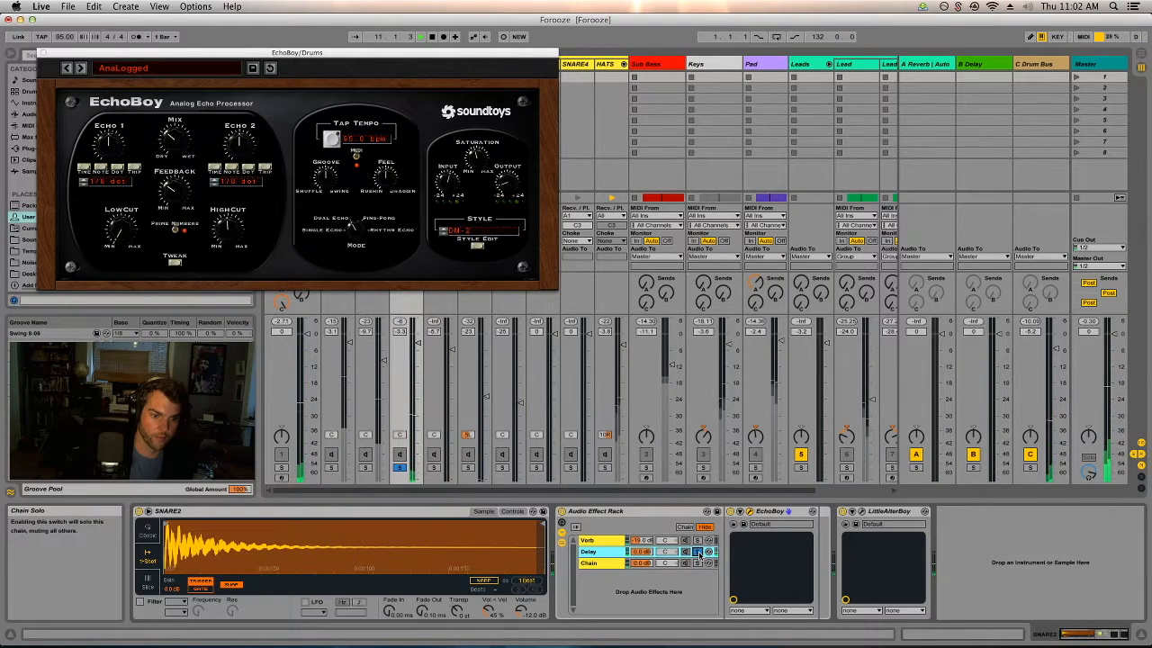
click(698, 554)
key(space)
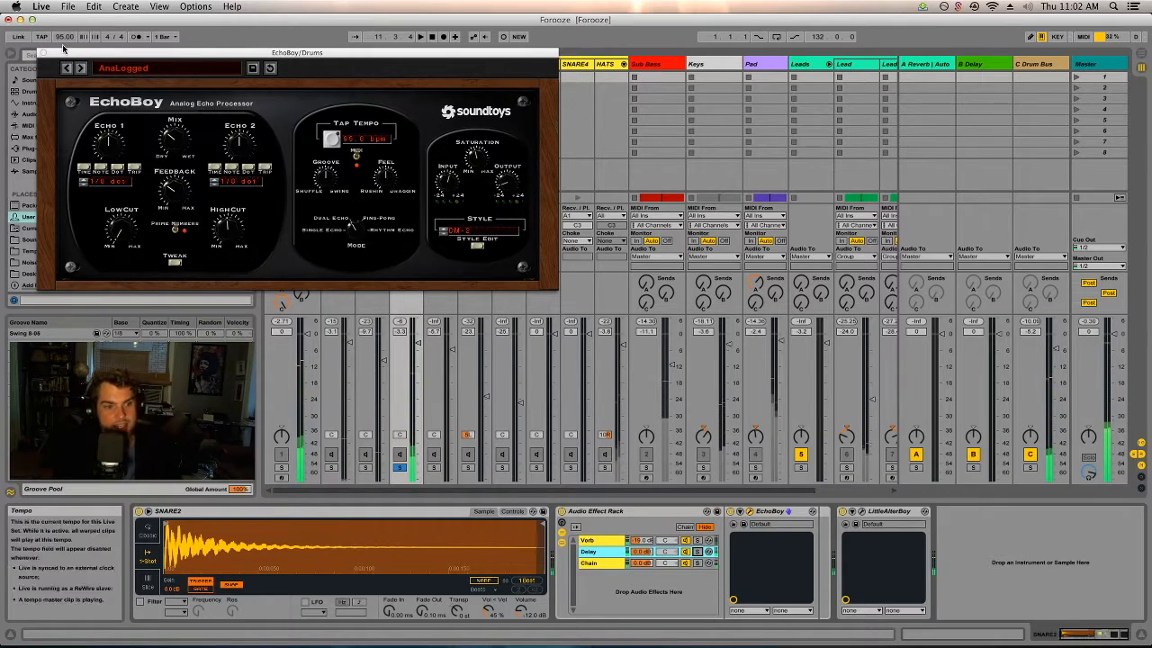
Add both BD0050 chains back to the solo and close the EchoBoy window.
click(365, 467)
click(331, 466)
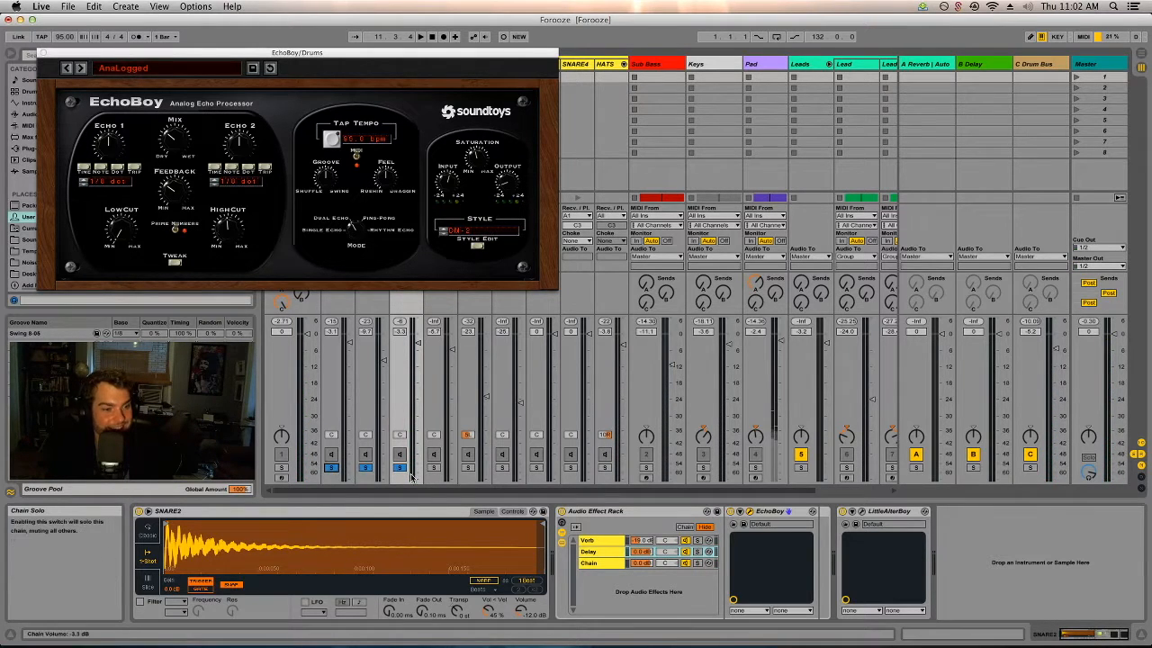
click(42, 54)
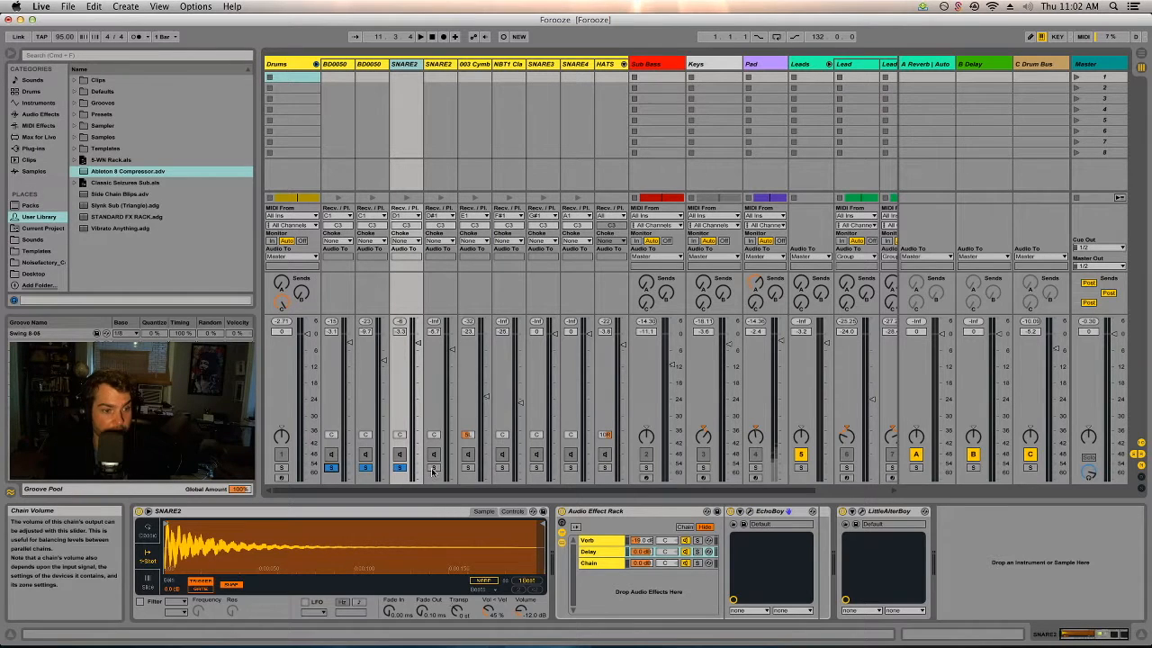
Clear the drum chain solos and play the Drums track soloed, briefly checking its clips in the Arrangement.
click(399, 467)
key(space)
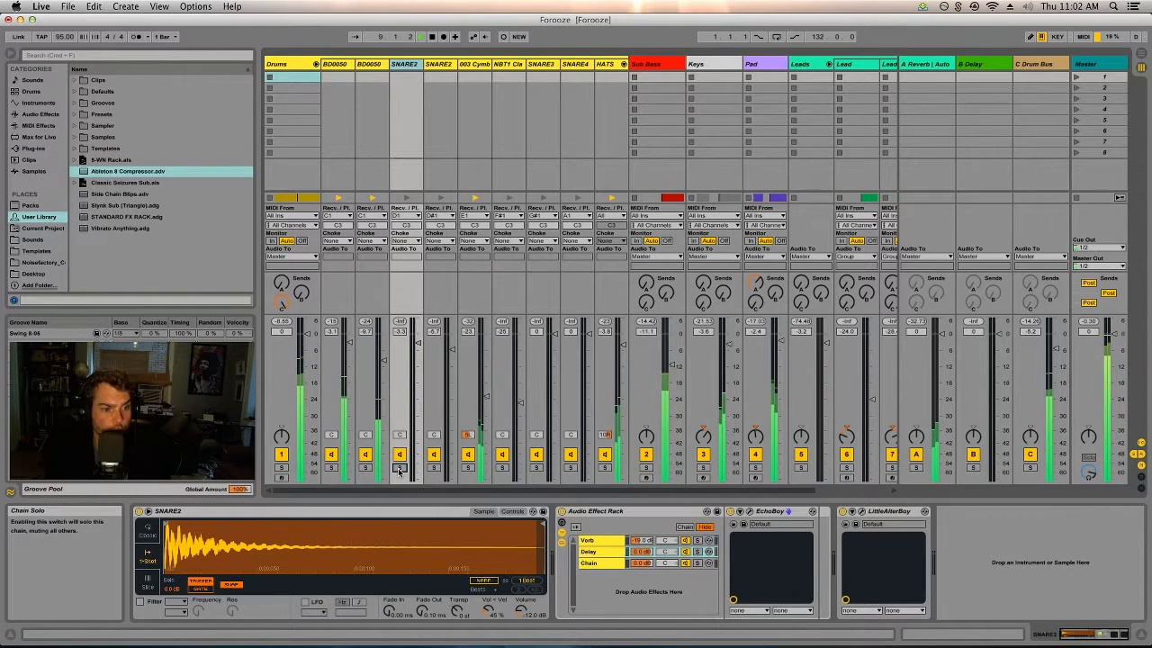
click(282, 468)
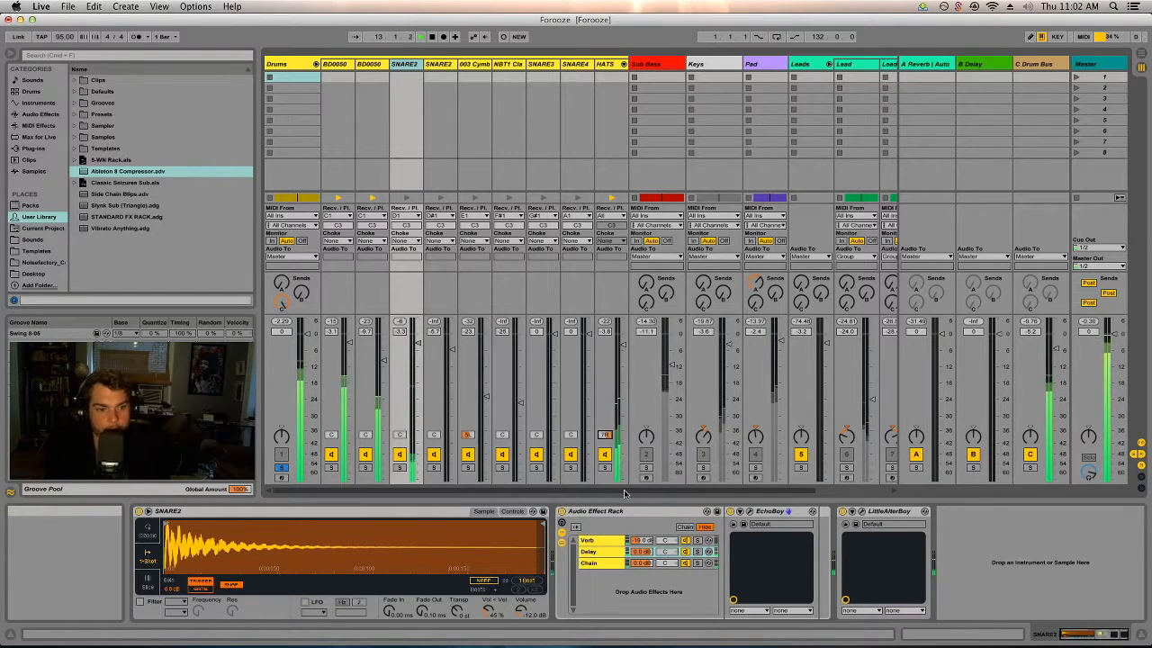
key(Tab)
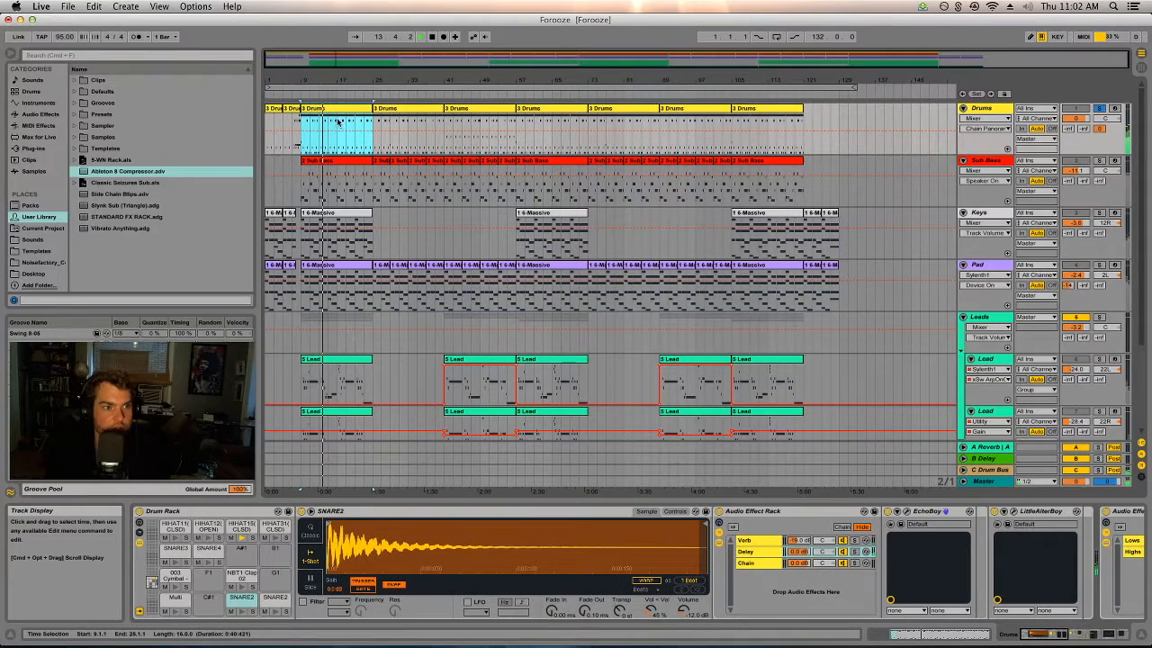
key(Tab)
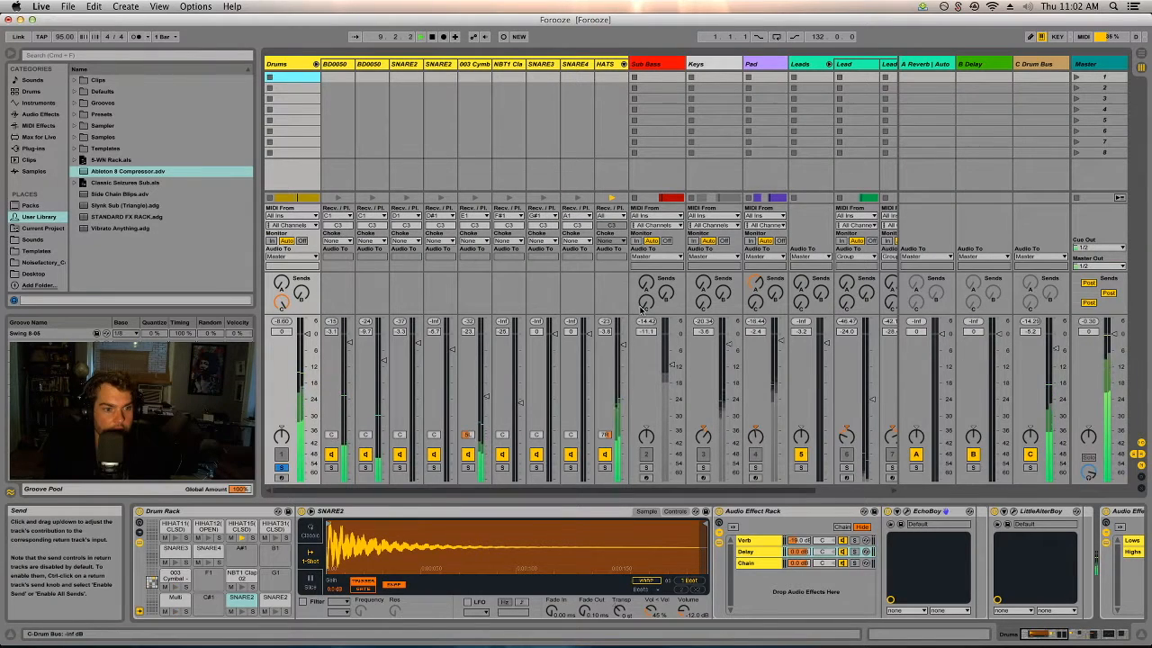
Enable band 8 of the 003 Cymbal chain's EQ Eight at about 14.2 kHz and take the Drums track off solo.
click(470, 65)
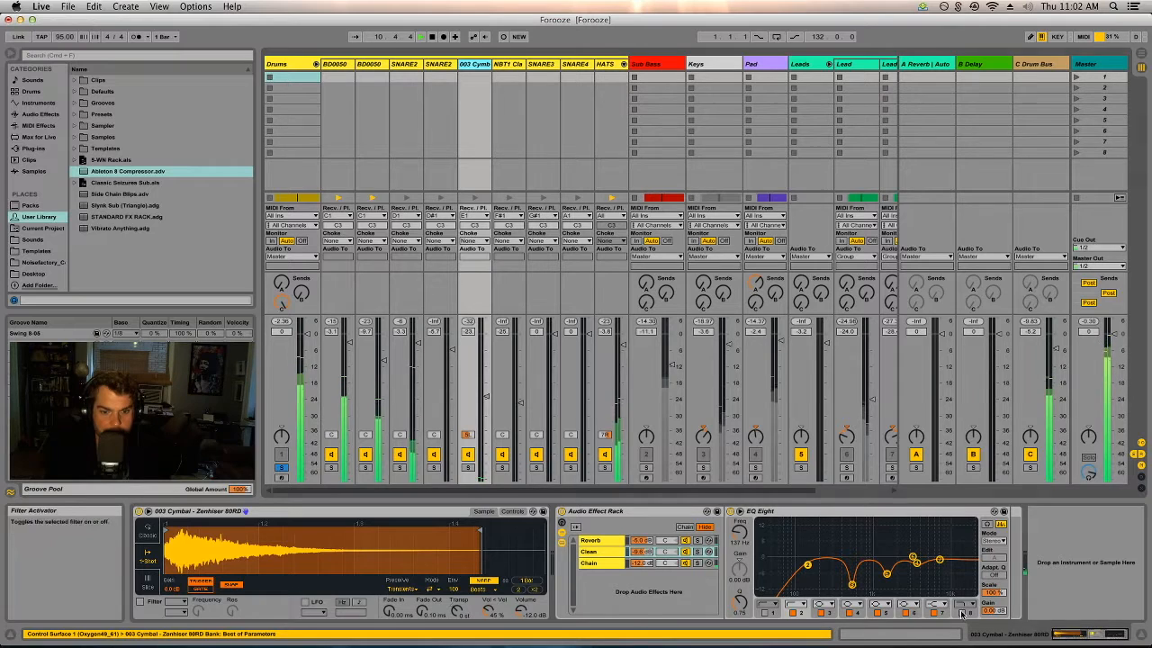
click(967, 567)
mouse_move(966, 575)
mouse_down()
mouse_move(971, 563)
mouse_move(959, 568)
mouse_up()
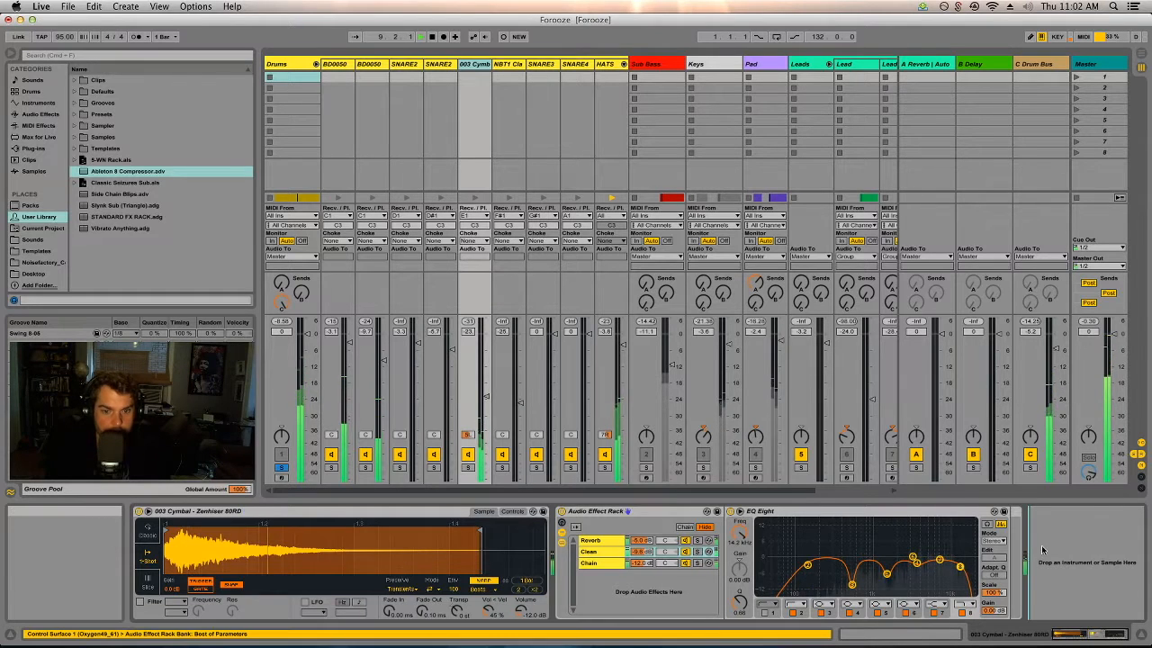
click(281, 467)
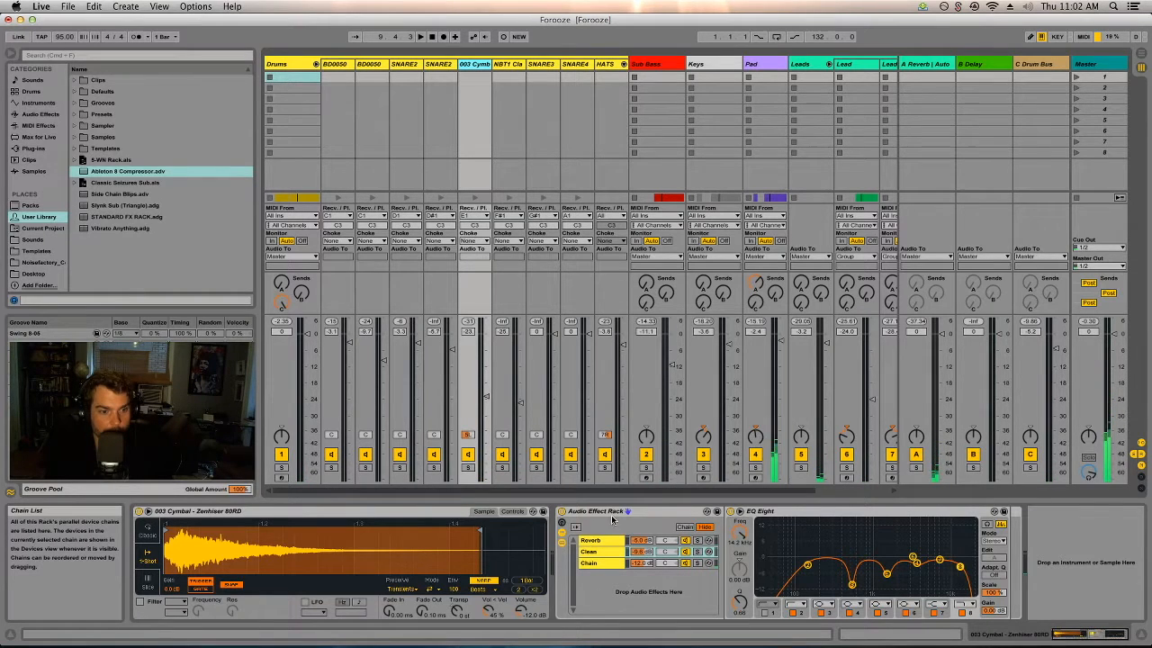
Examine the Reverb, Clean and Chain chains of the cymbal's effect rack, including the Auto Filter and Simple Delay.
click(601, 542)
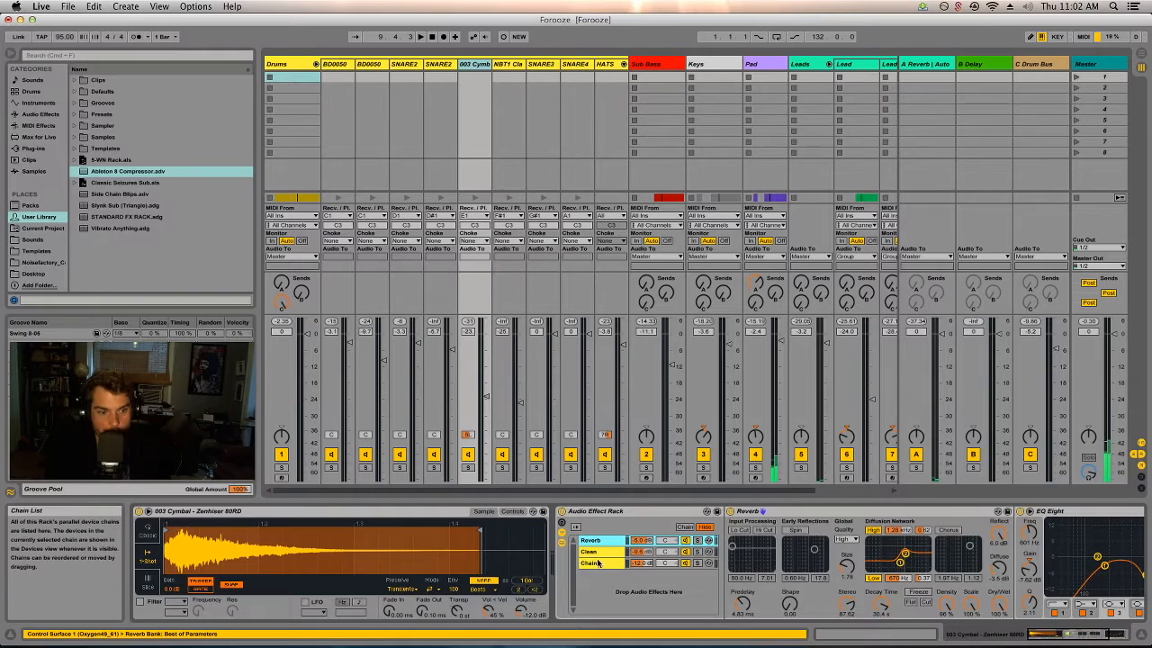
click(591, 553)
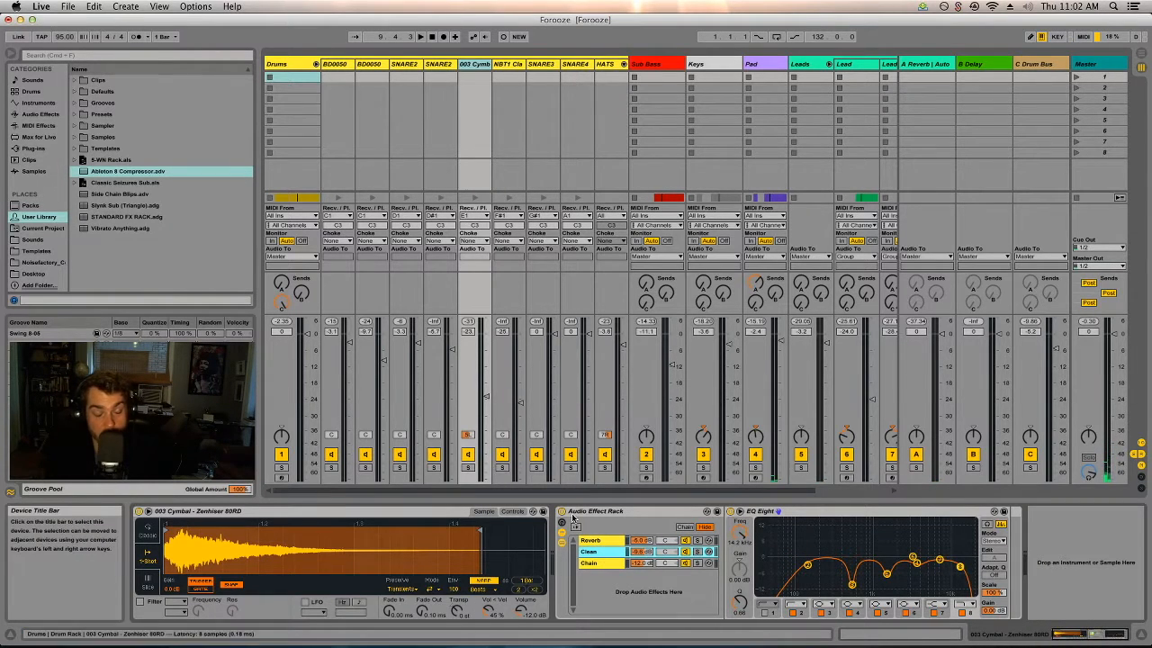
click(590, 564)
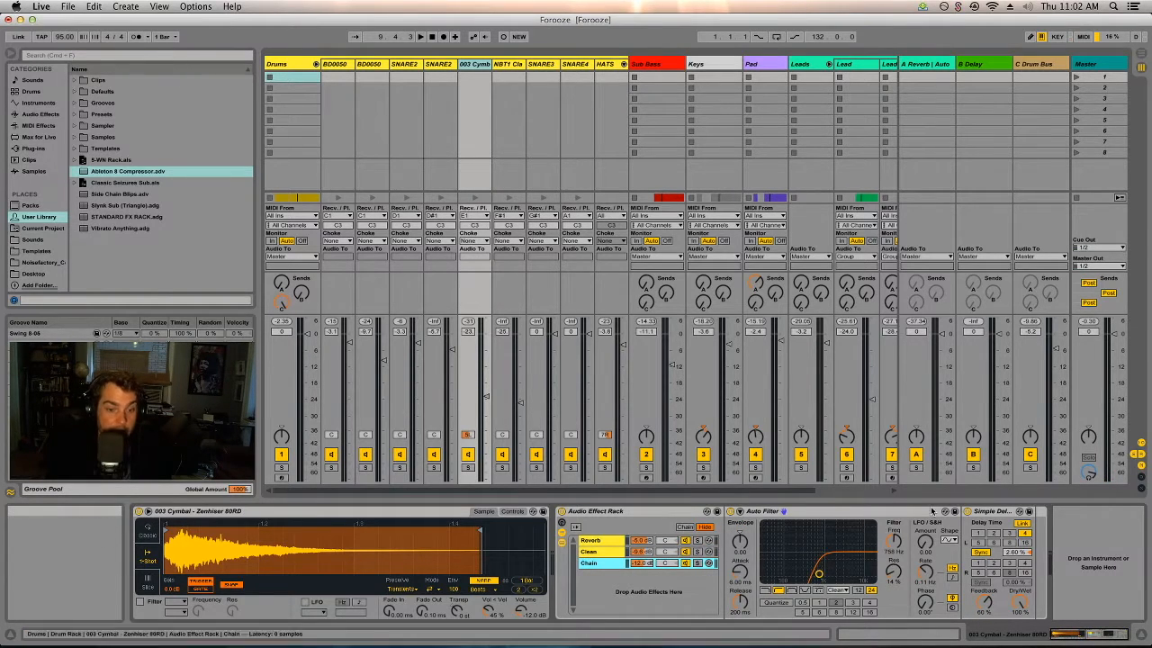
click(858, 515)
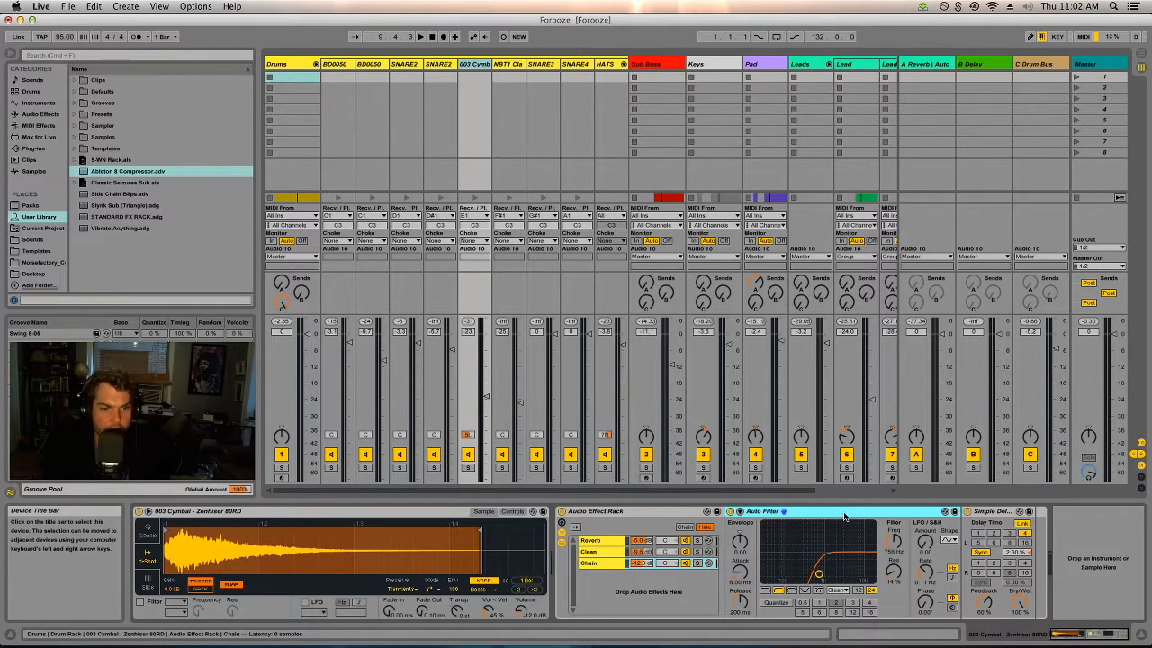
click(990, 511)
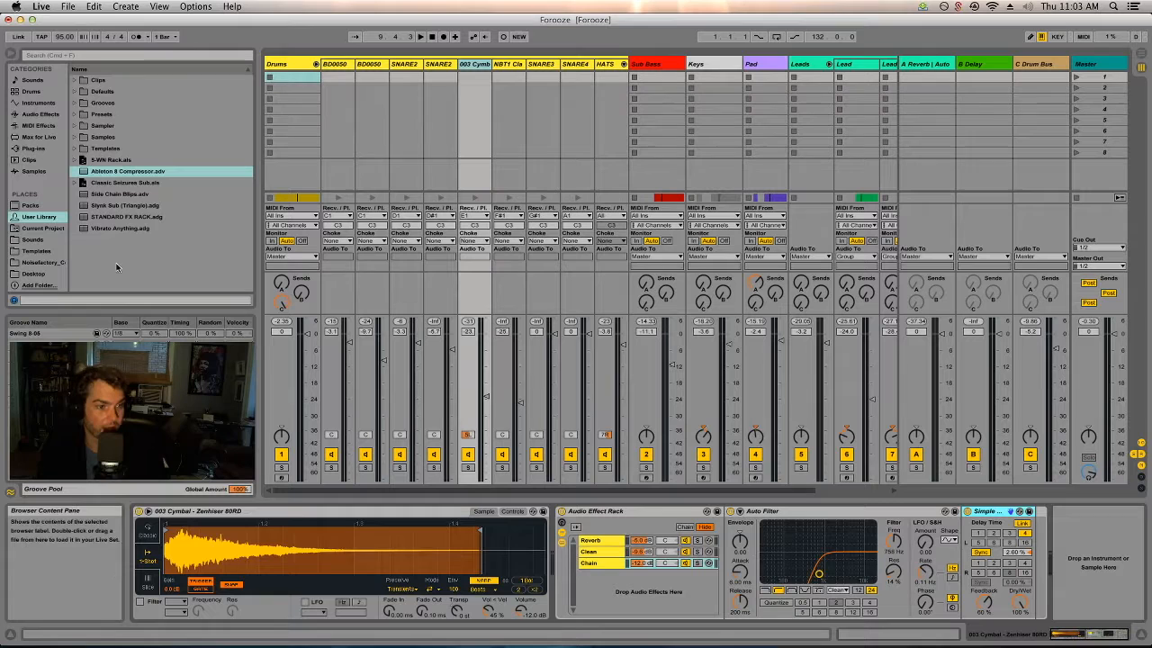
Fold the Drums chains in the mixer and inspect the SC Comp device on the Sub Bass track.
click(316, 63)
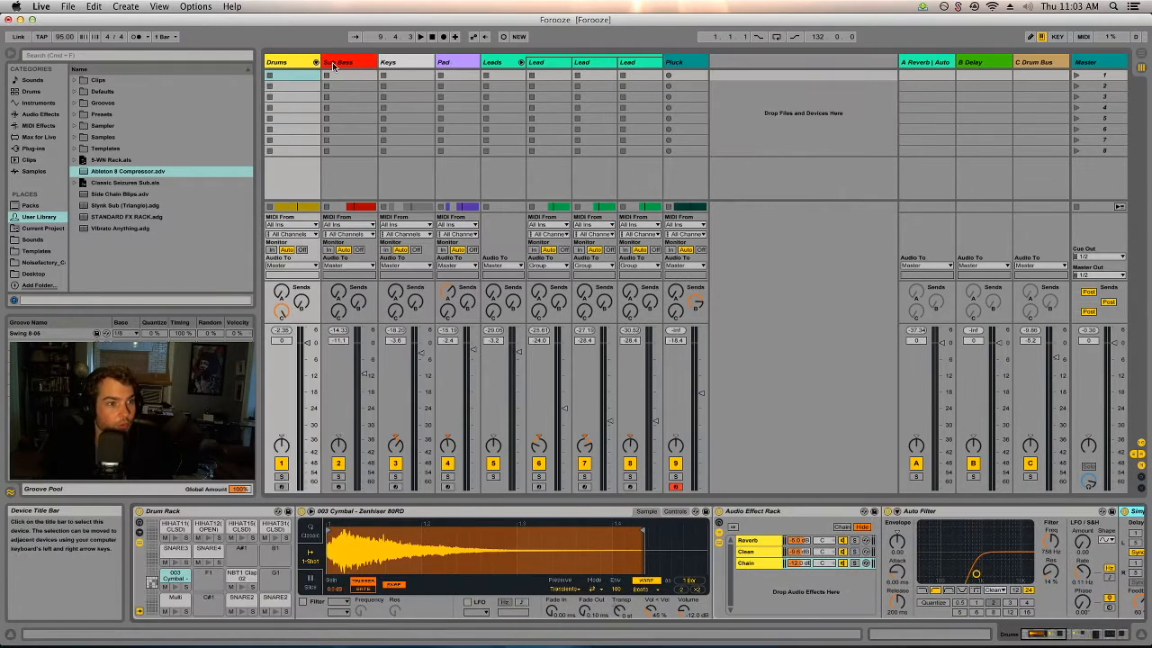
click(333, 63)
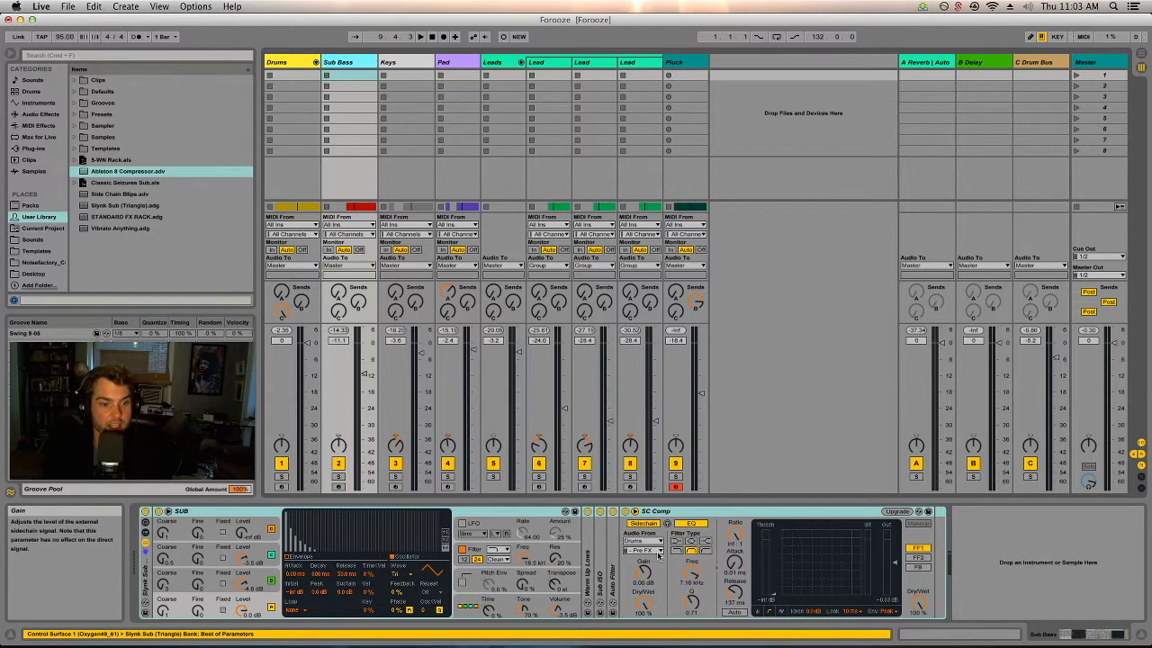
click(687, 511)
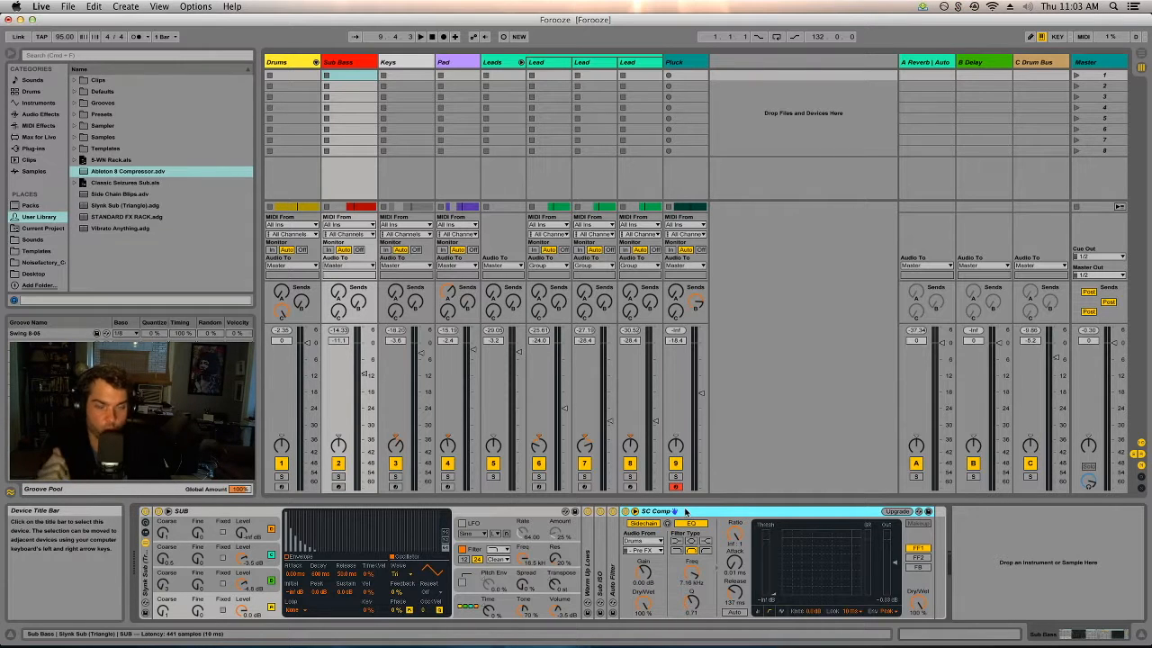
Play the song briefly and select the Slynk Sub (Triangle).adg preset in the User Library.
key(space)
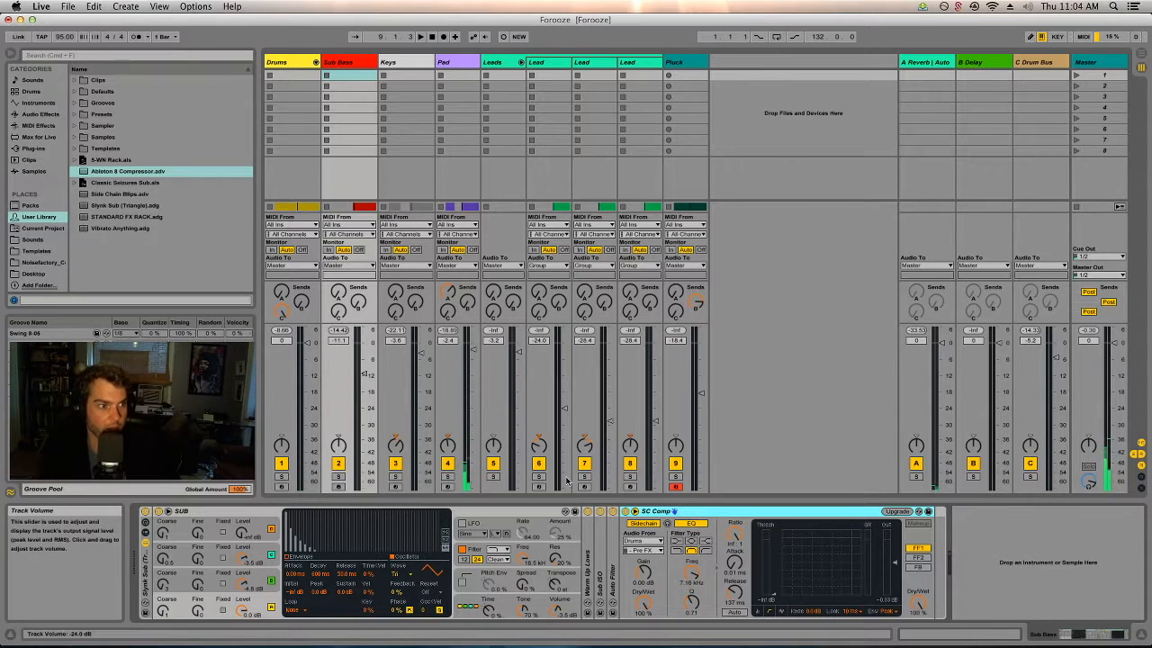
click(114, 206)
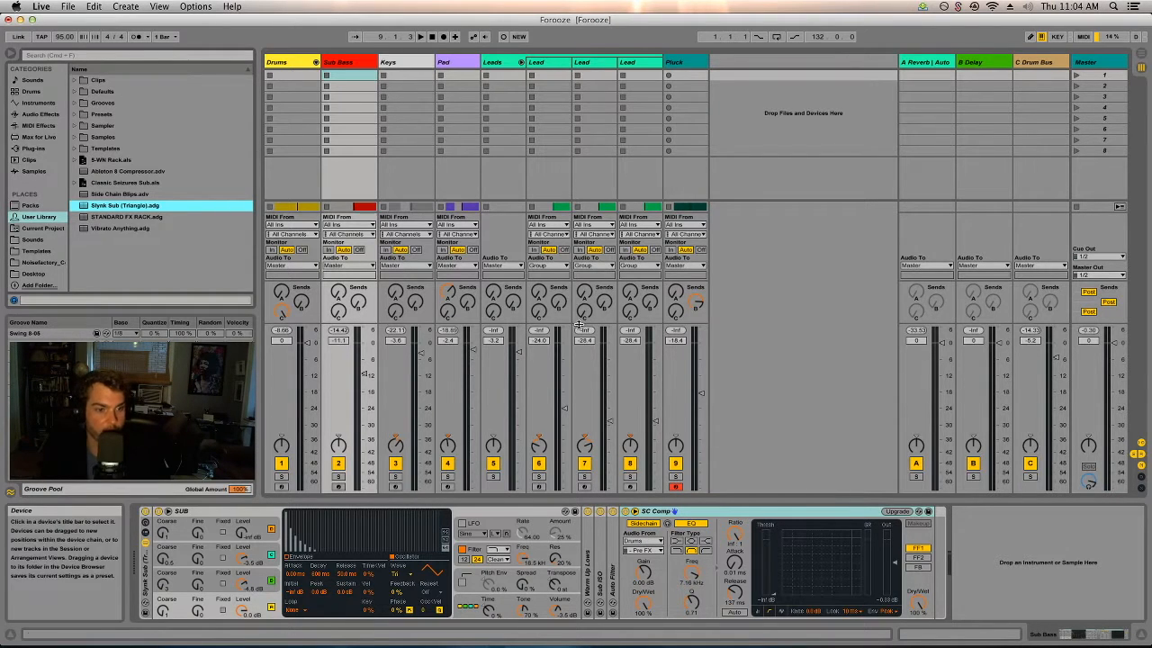
Solo the Sub Bass track and play it from bar 9, viewing its clip in the arrangement.
key(Tab)
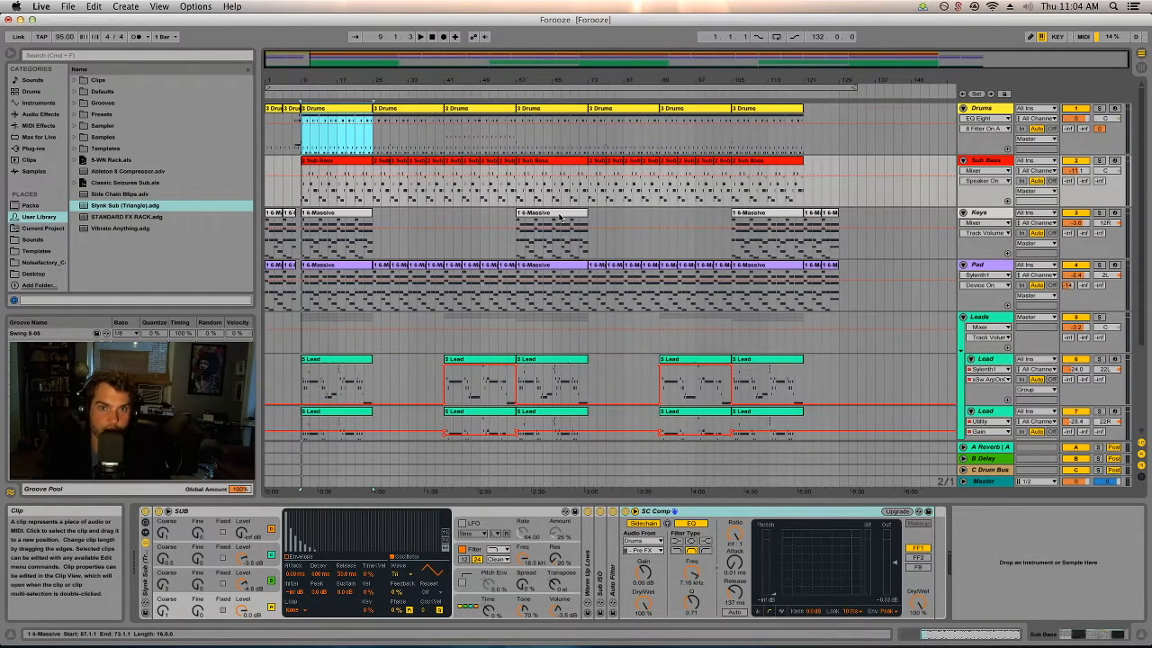
double_click(485, 81)
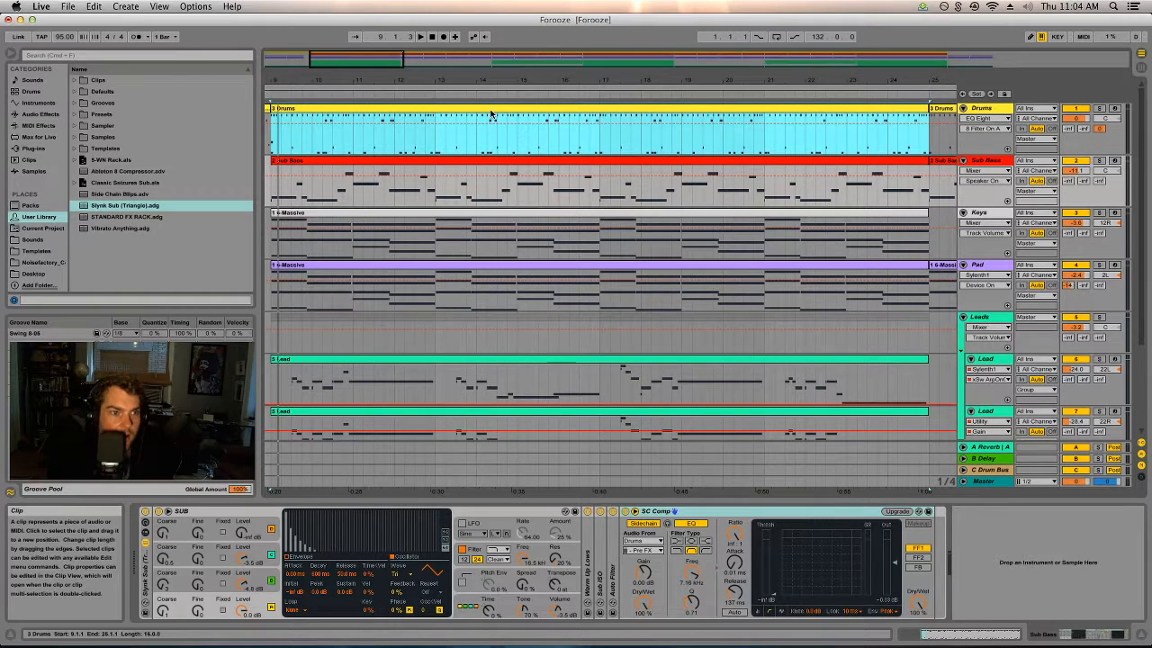
key(Tab)
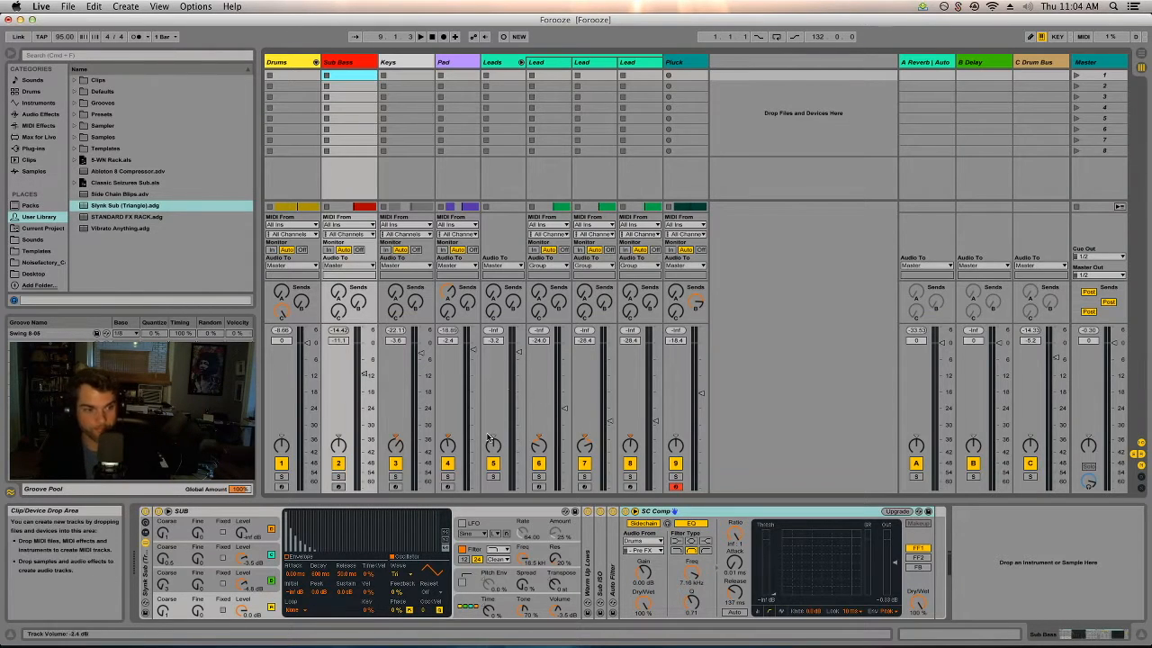
click(338, 476)
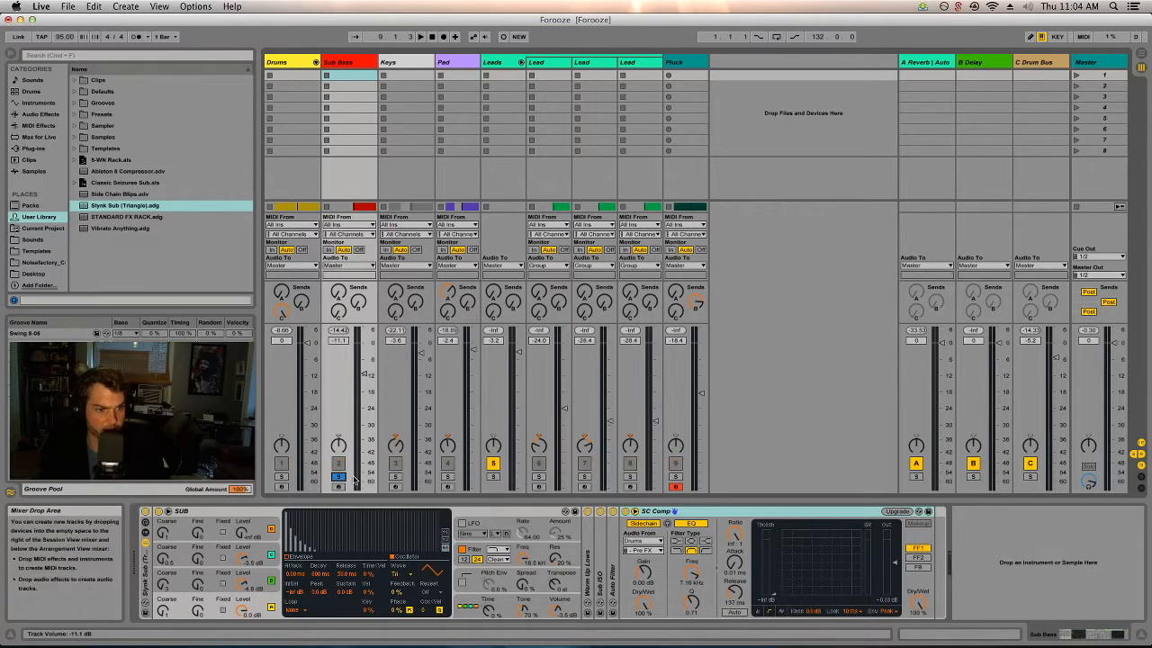
key(Tab)
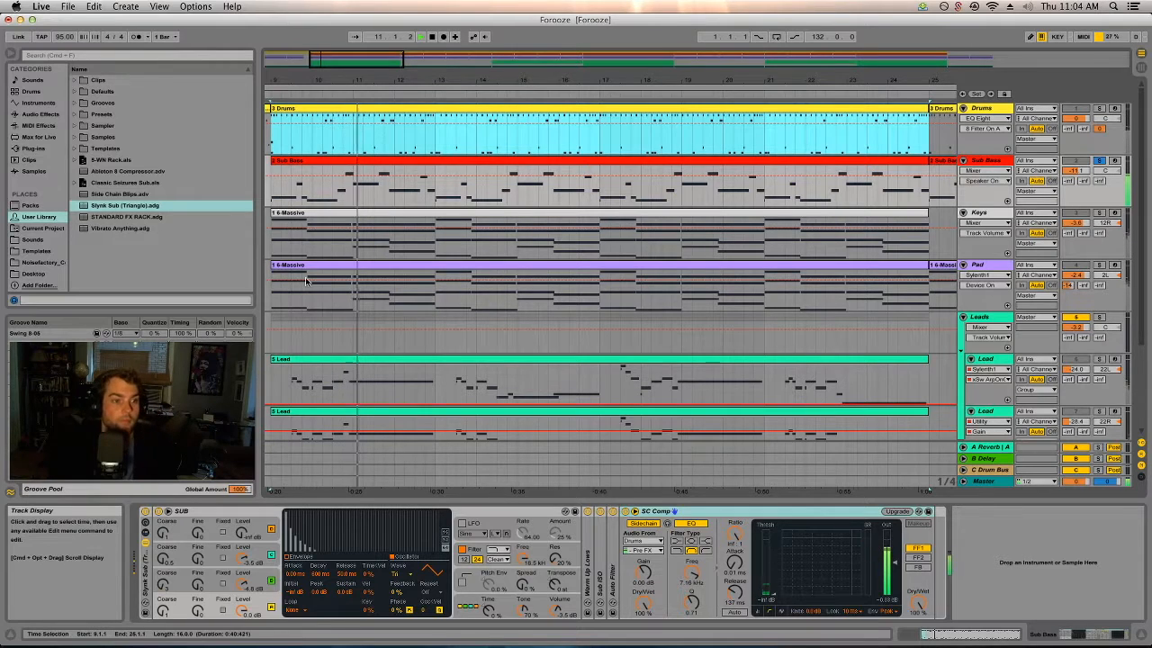
key(Tab)
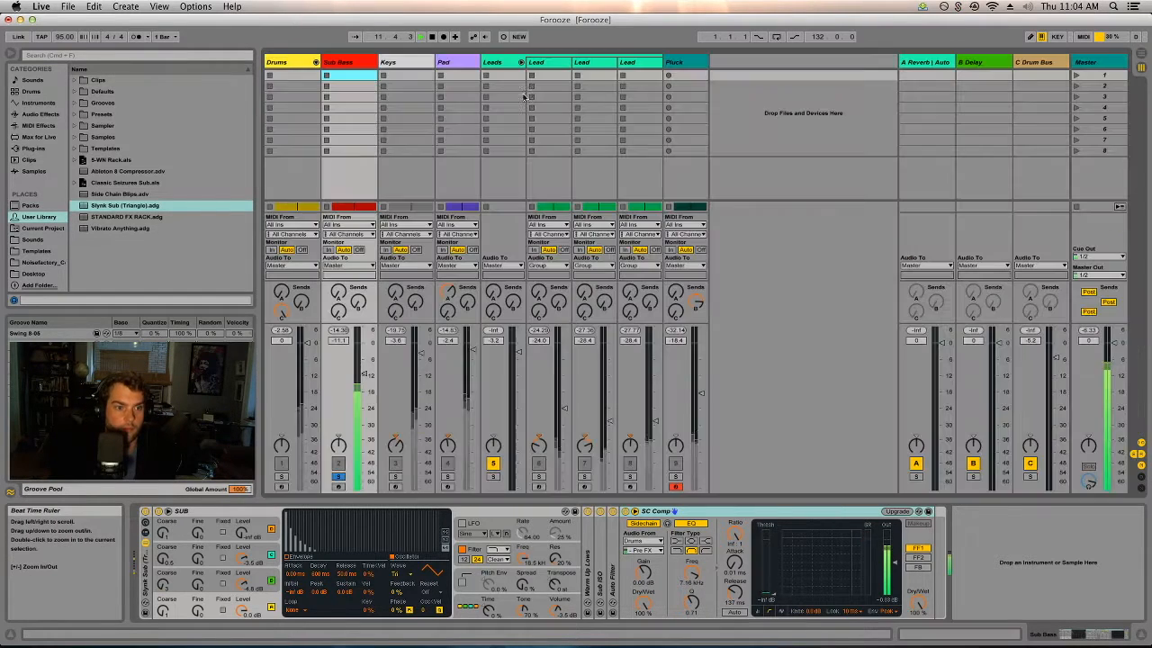
Set the attack of the Sub Bass track's SC Comp to 0.09 ms.
double_click(335, 61)
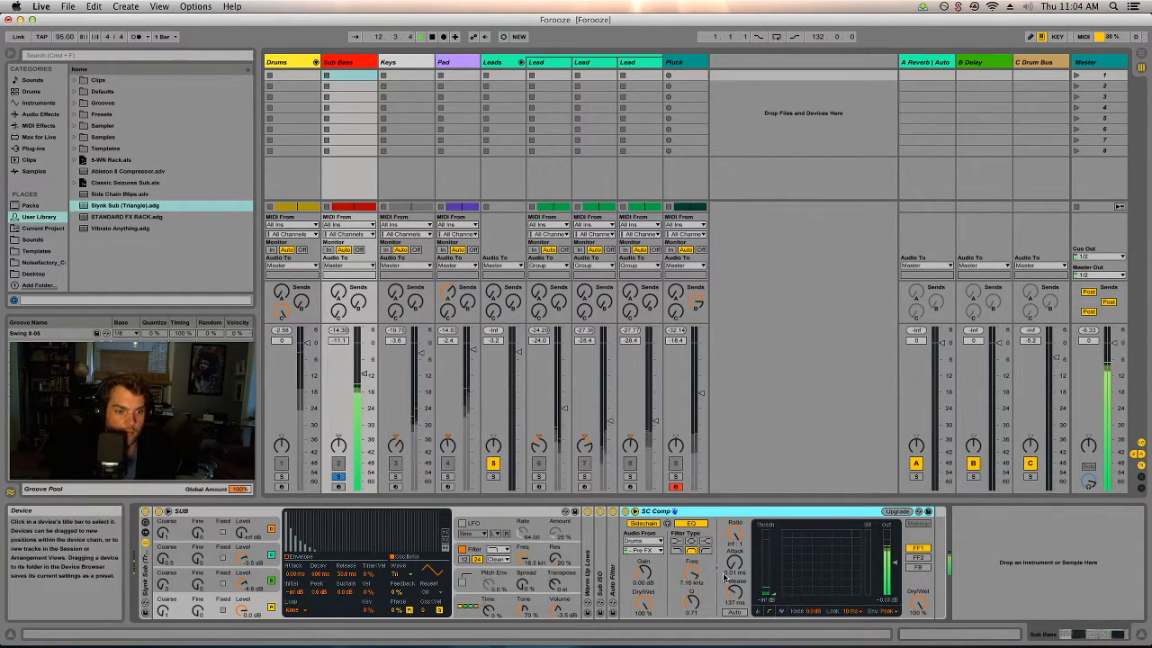
drag(732, 563, 733, 551)
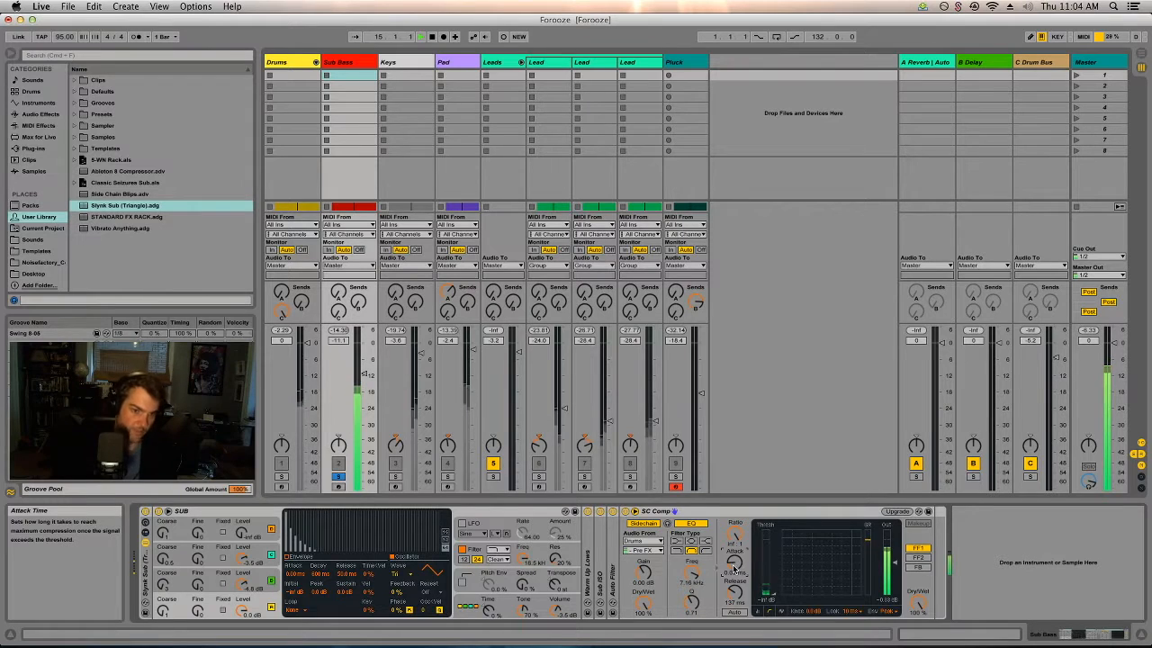
click(916, 548)
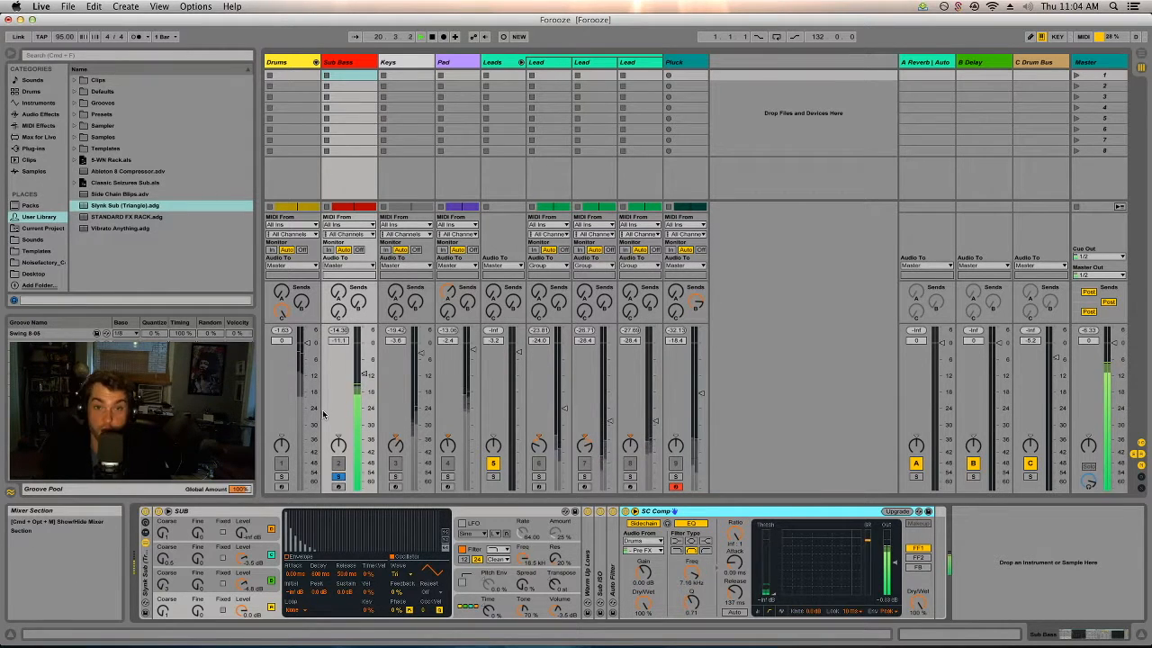
Solo the Keys track and examine its device chain up to the Auto Filter sidechained to Drums.
click(396, 479)
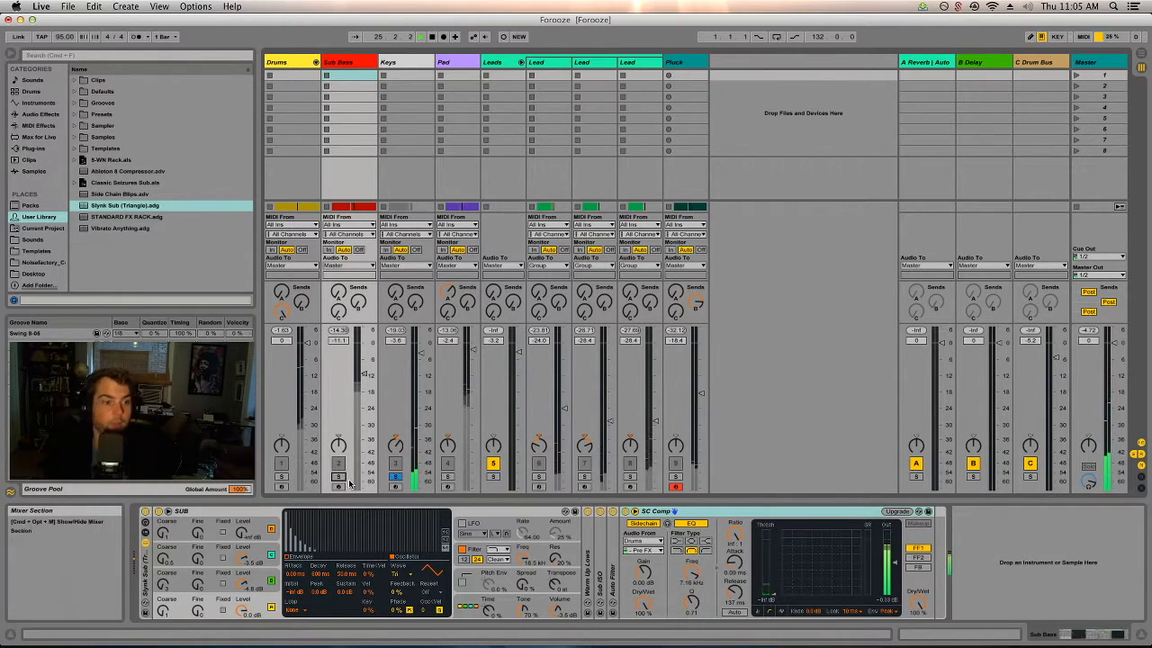
click(405, 76)
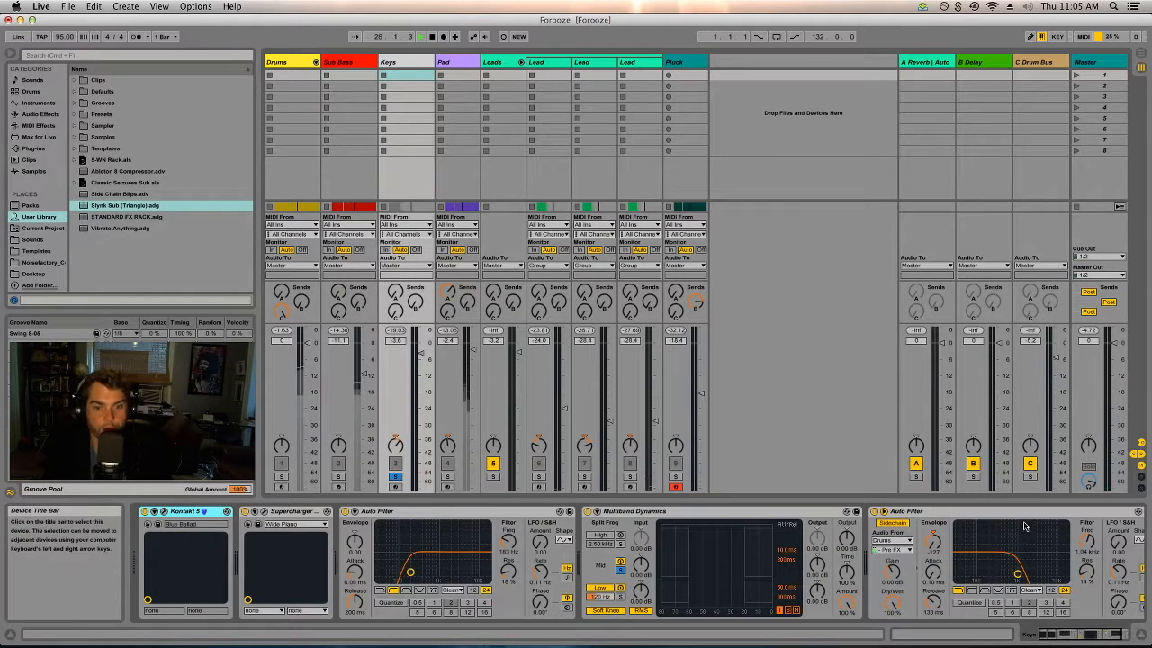
click(958, 514)
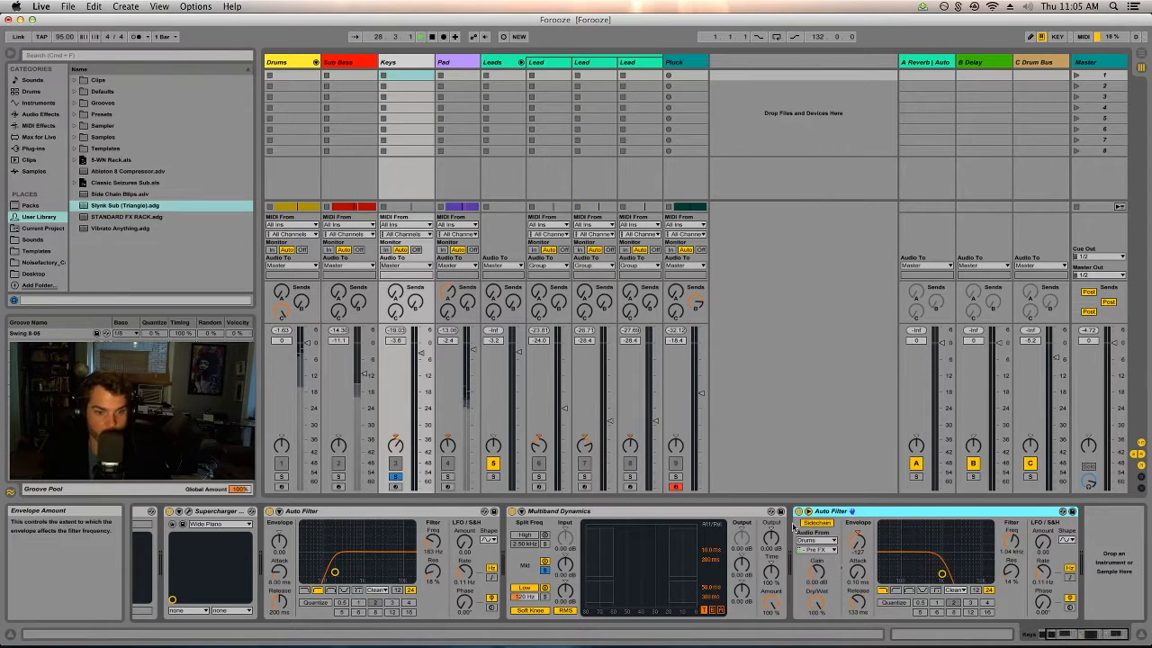
key(Tab)
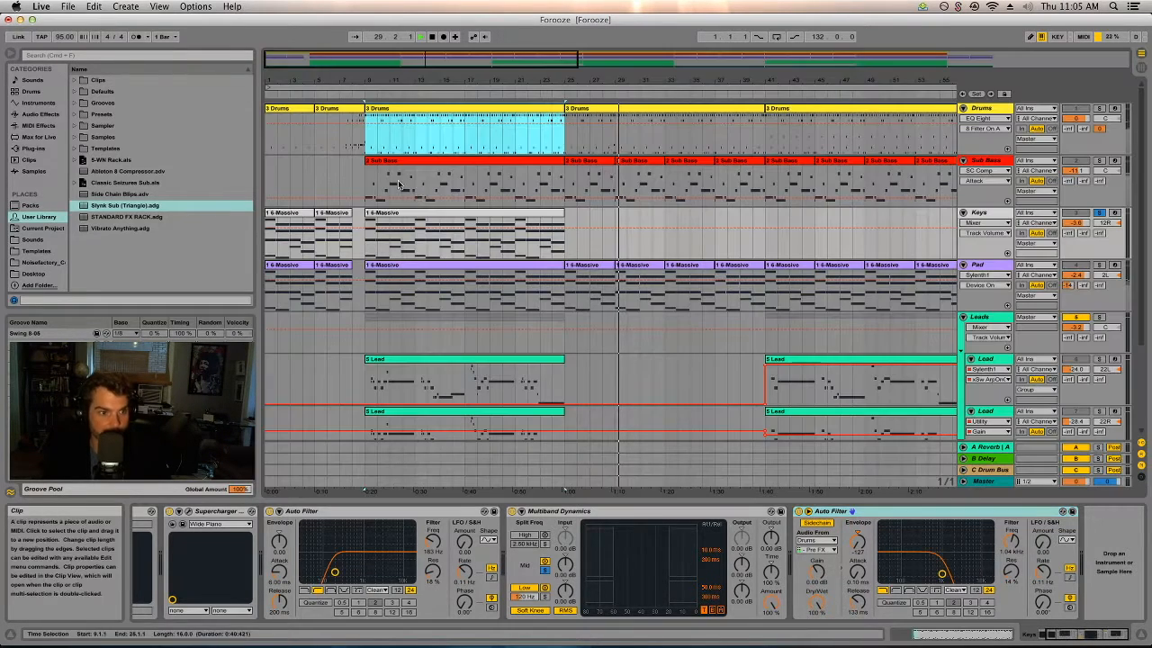
click(397, 213)
key(Tab)
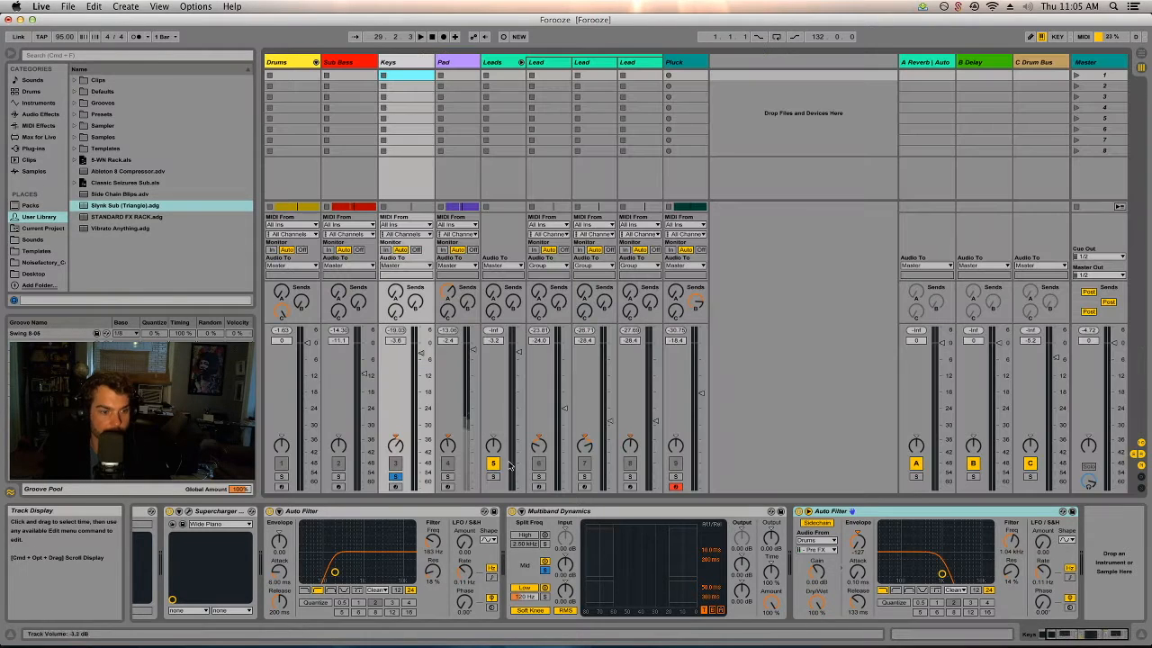
Unfold the Drums chains, solo both BD0050 kick chains along with Keys, and play from bar 9.
click(316, 62)
click(365, 468)
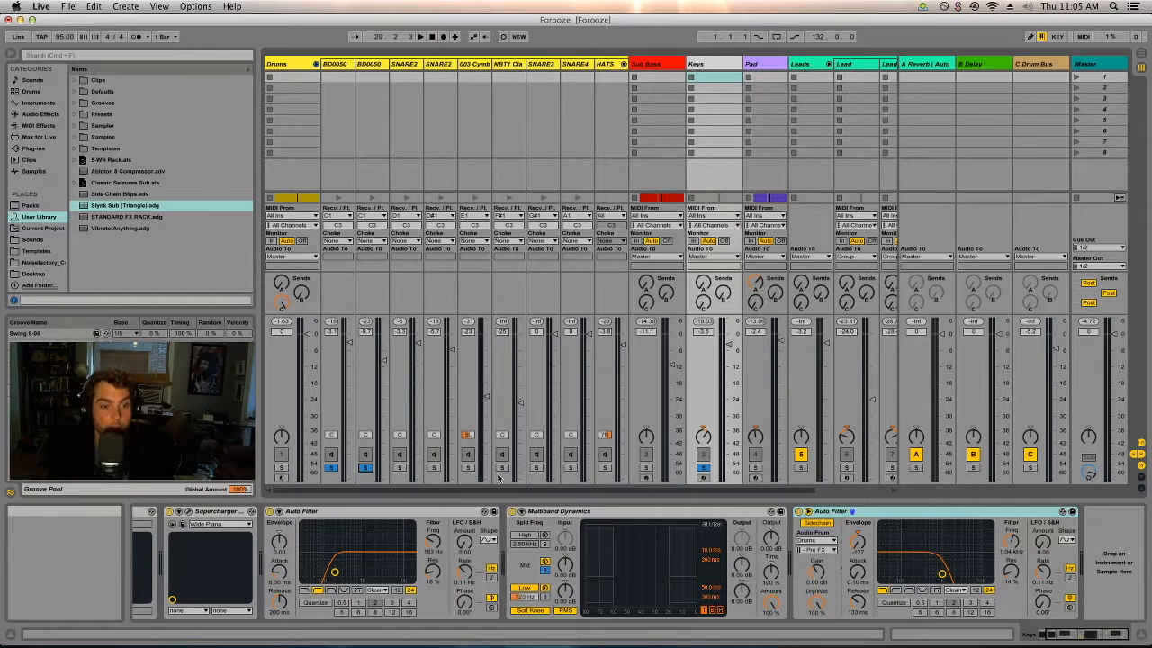
key(Tab)
click(405, 162)
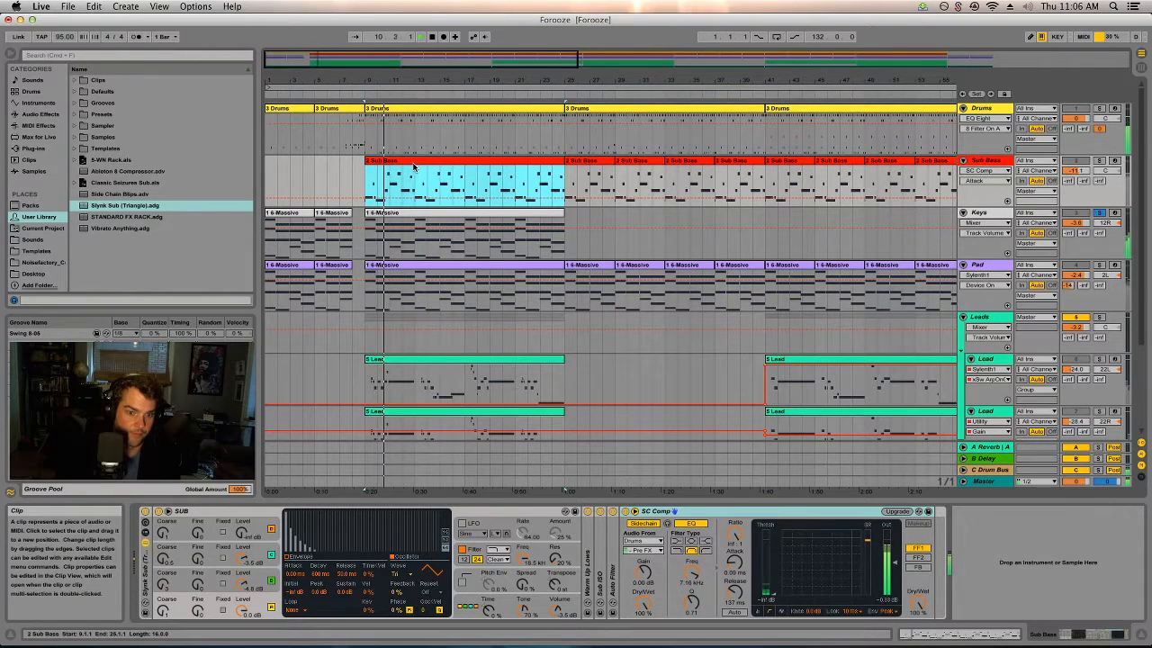
key(Tab)
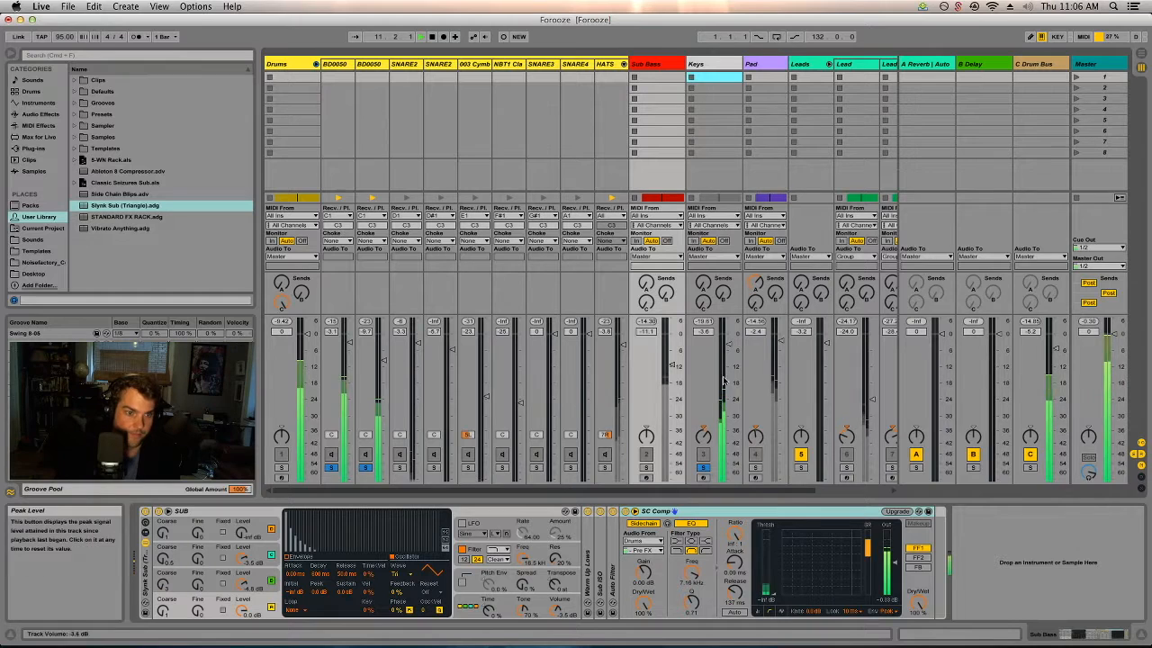
Solo the Pad track, inspect its device chain through to the last Auto Filter, and take it off solo.
click(756, 468)
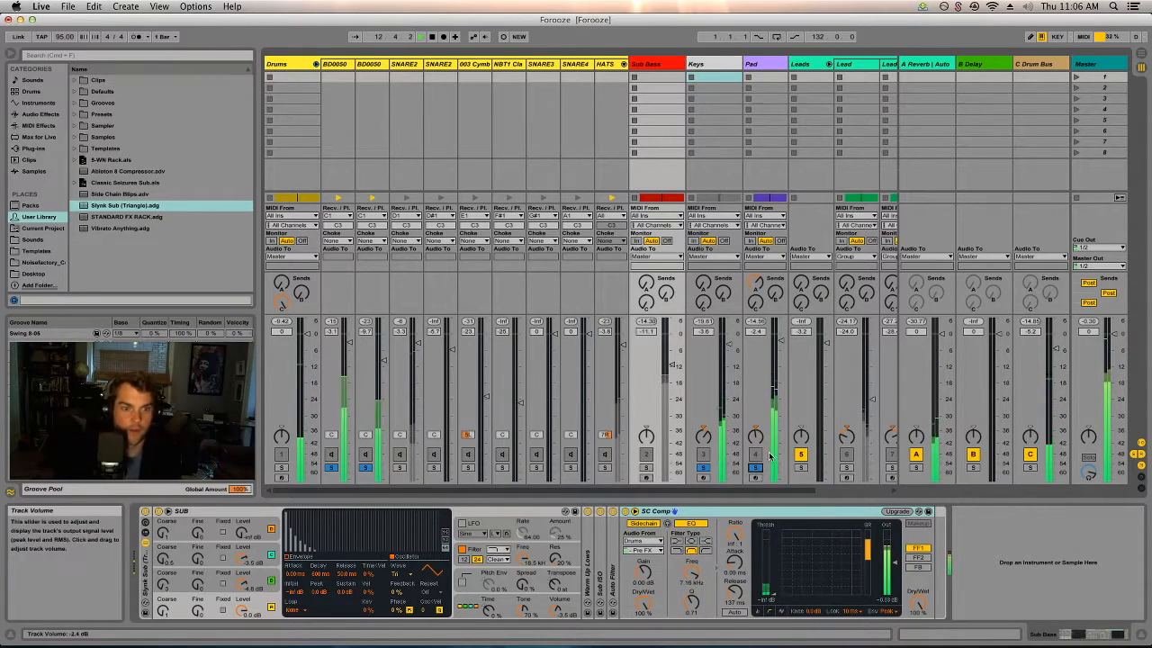
click(769, 456)
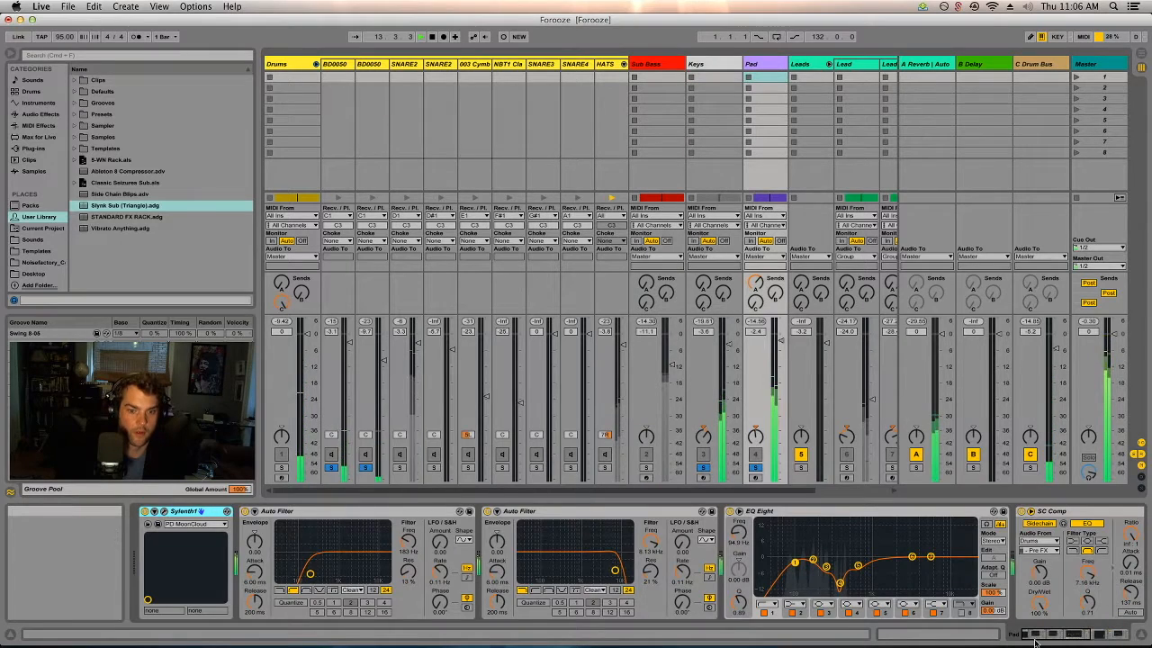
drag(1042, 637, 1096, 636)
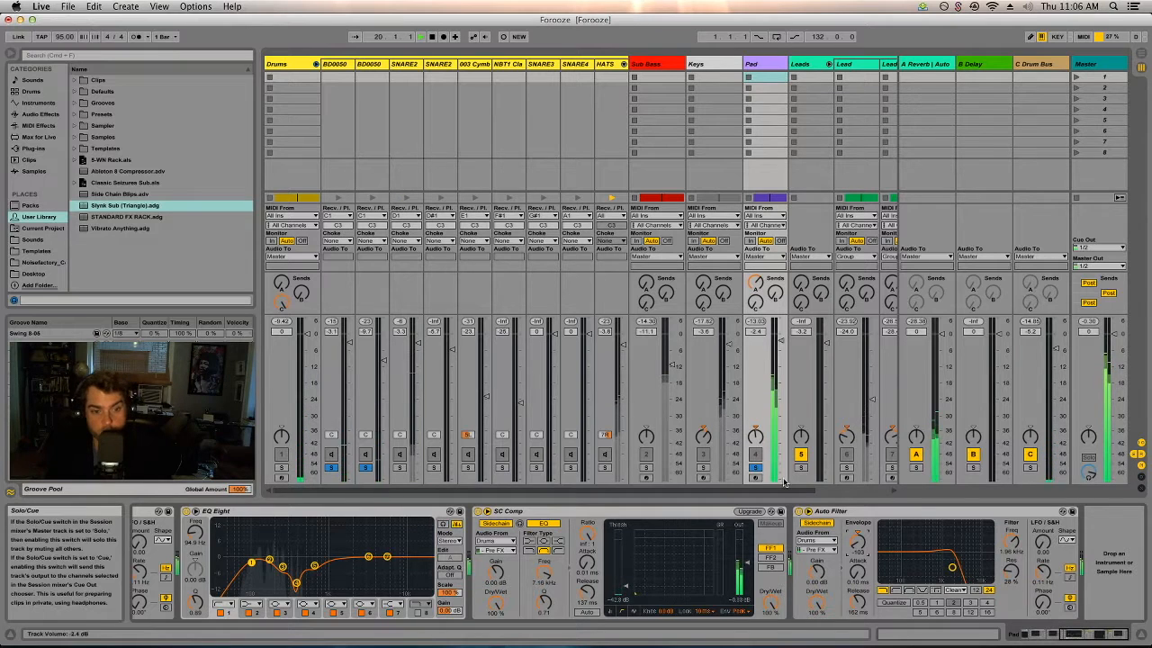
click(756, 466)
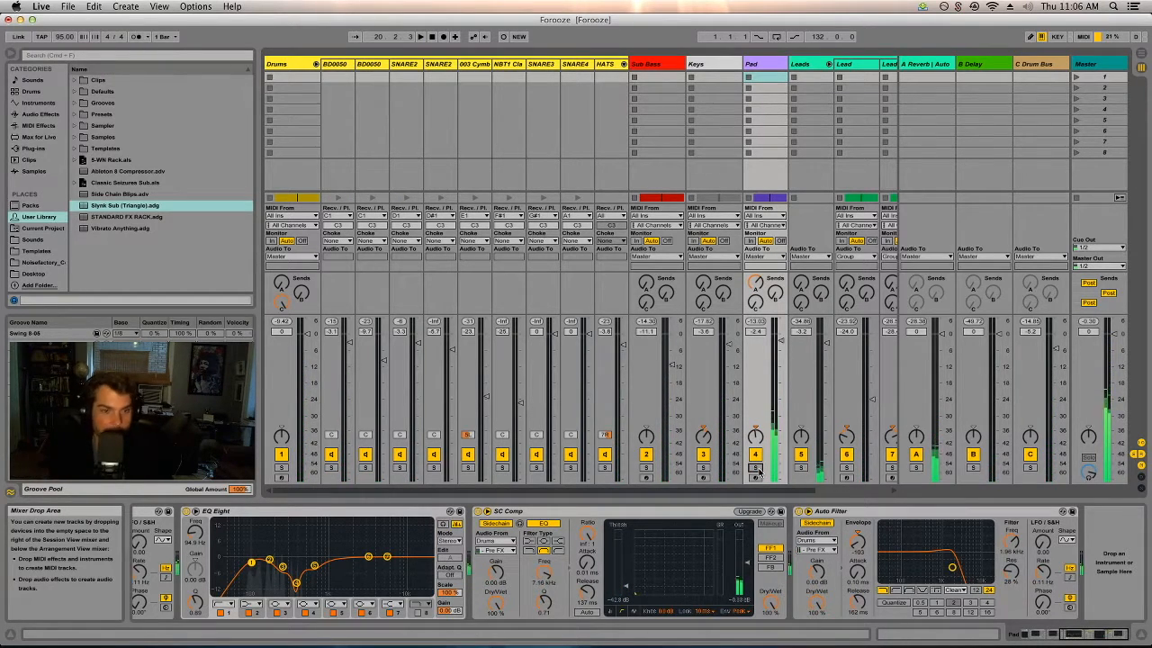
Solo the Leads group, play it from bar 9 and show the group's effect devices.
drag(775, 490, 838, 497)
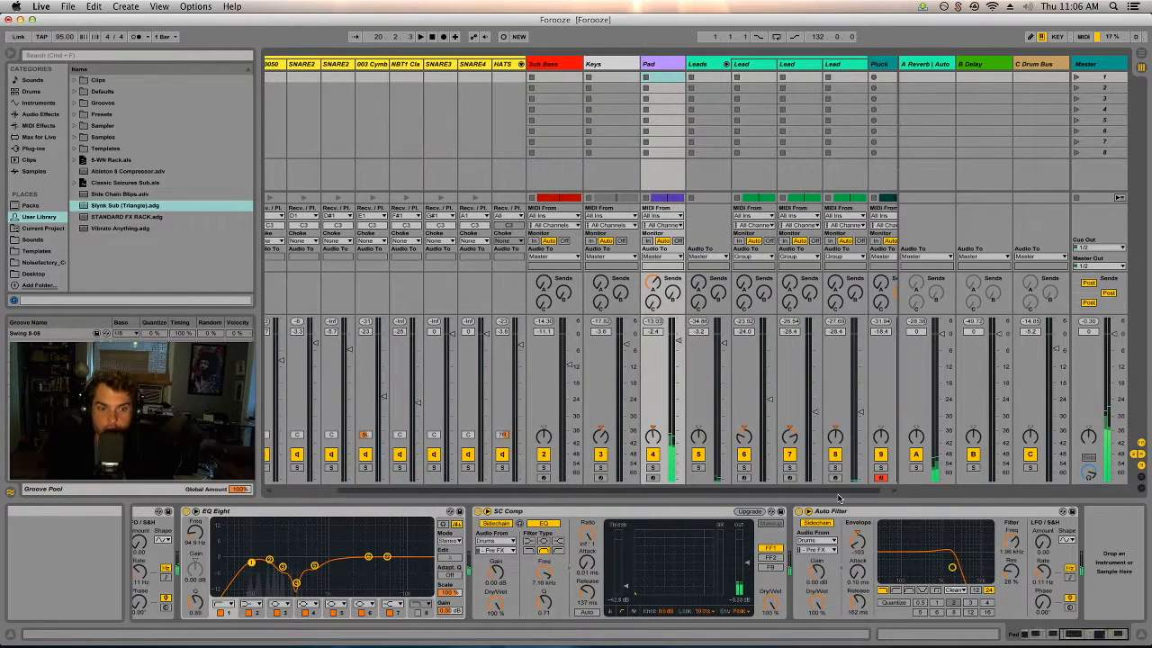
click(697, 469)
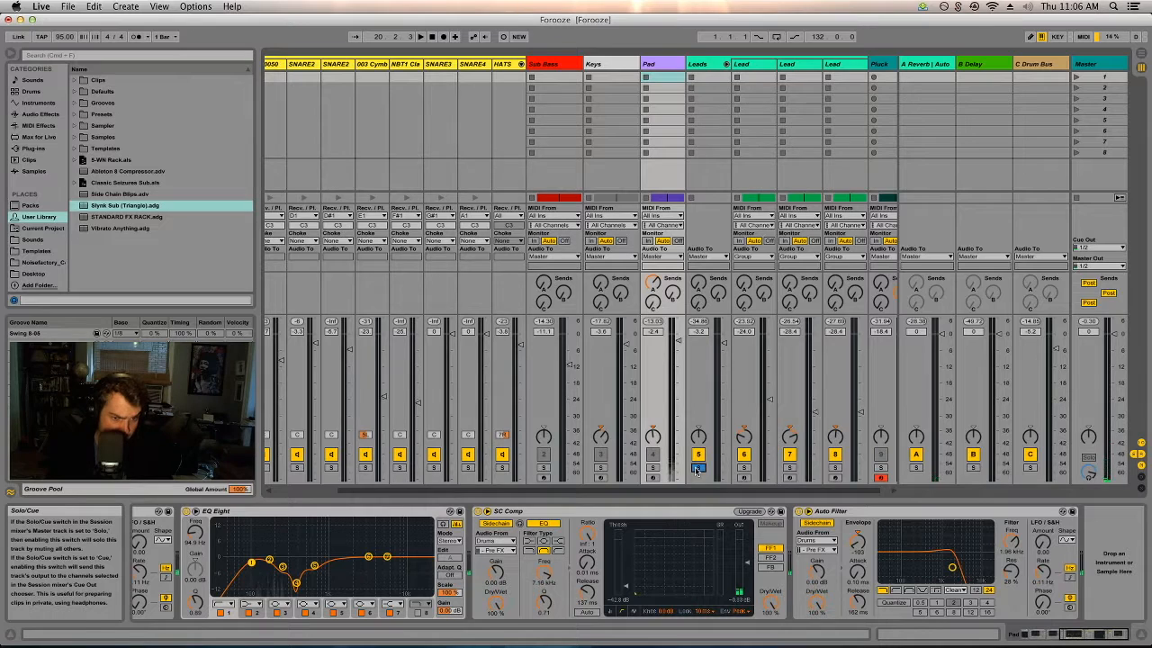
key(Tab)
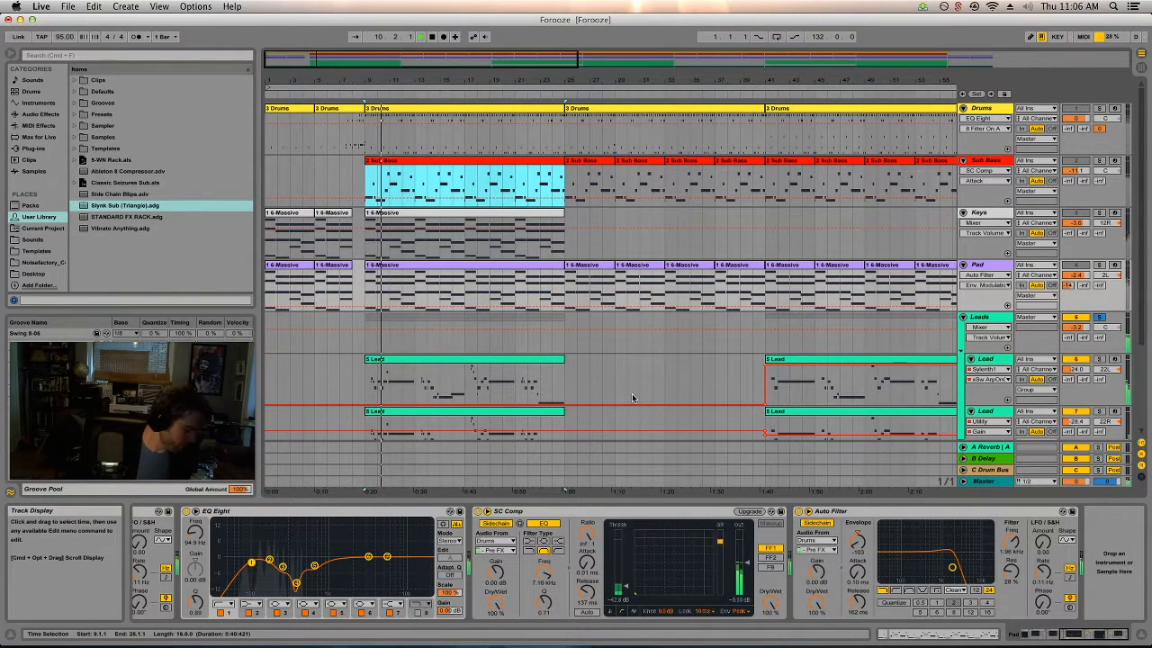
click(981, 315)
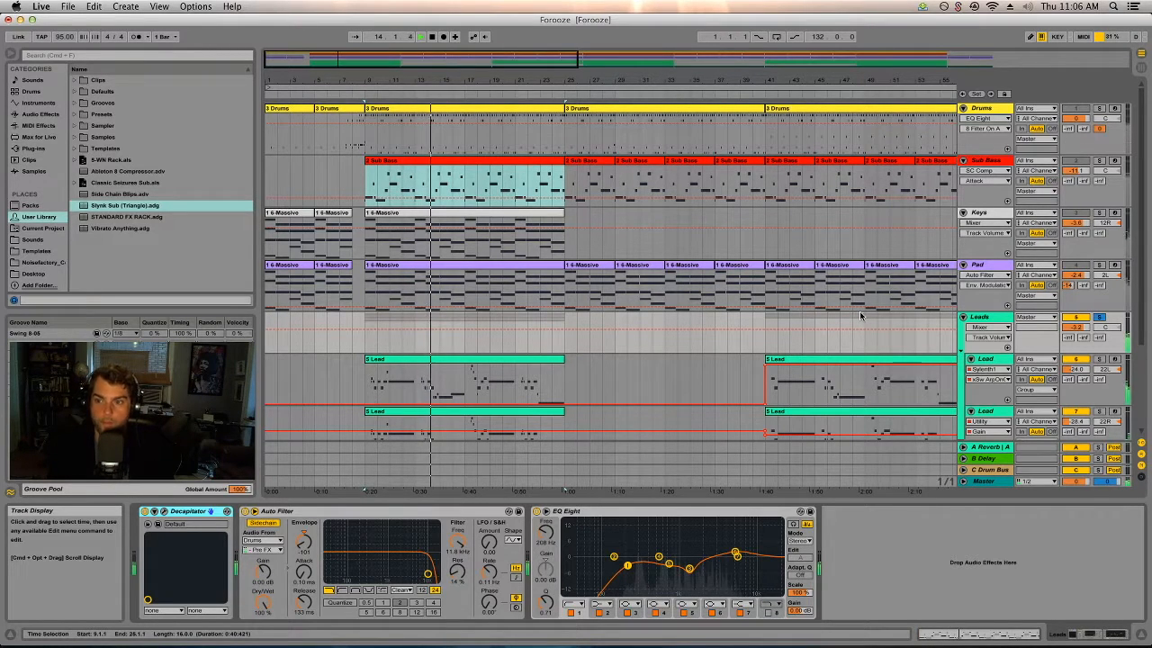
Show the first Lead track's devices and audition the three Lead tracks by soloing each in turn.
scroll(943, 349, down, 3)
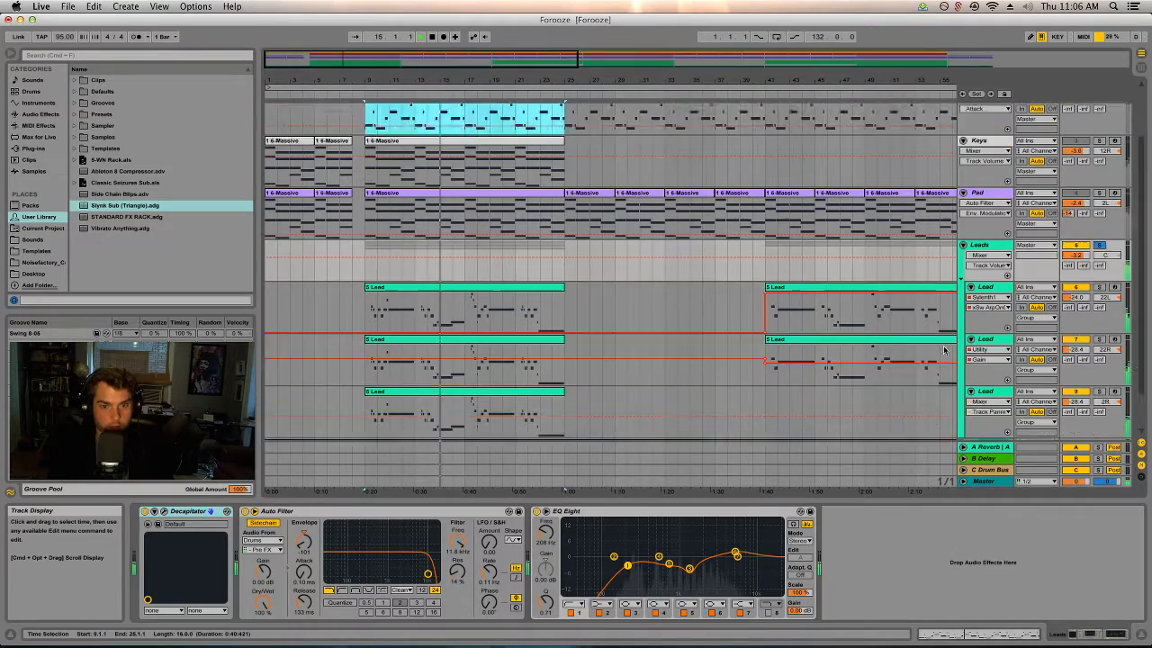
scroll(944, 350, down, 2)
click(987, 237)
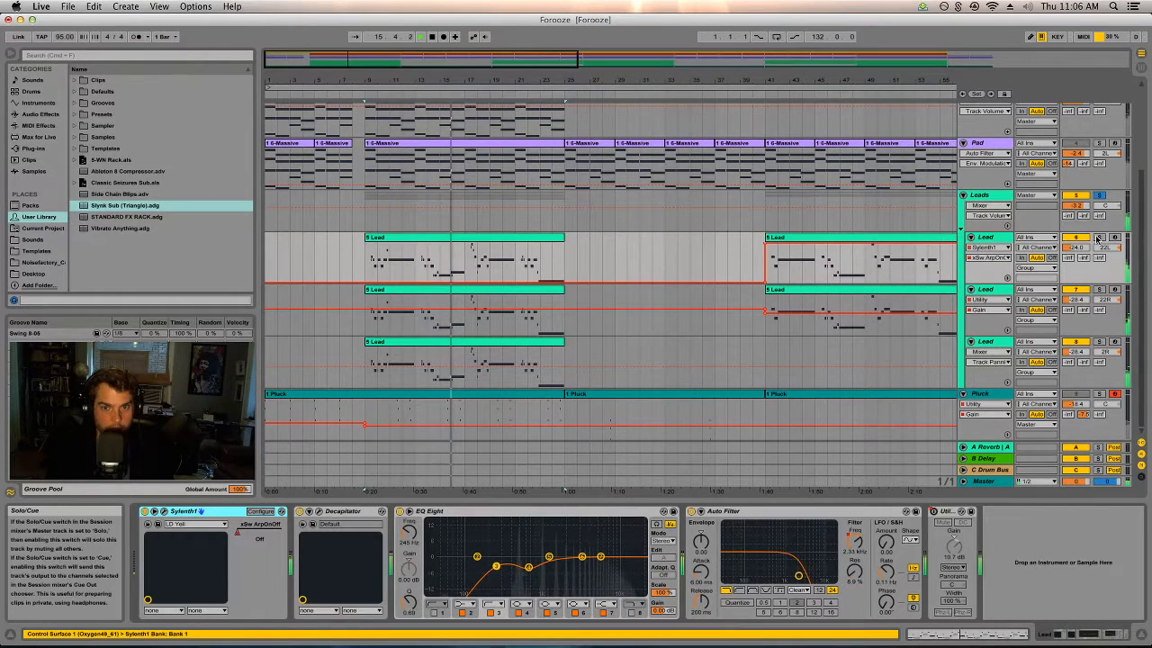
click(1098, 237)
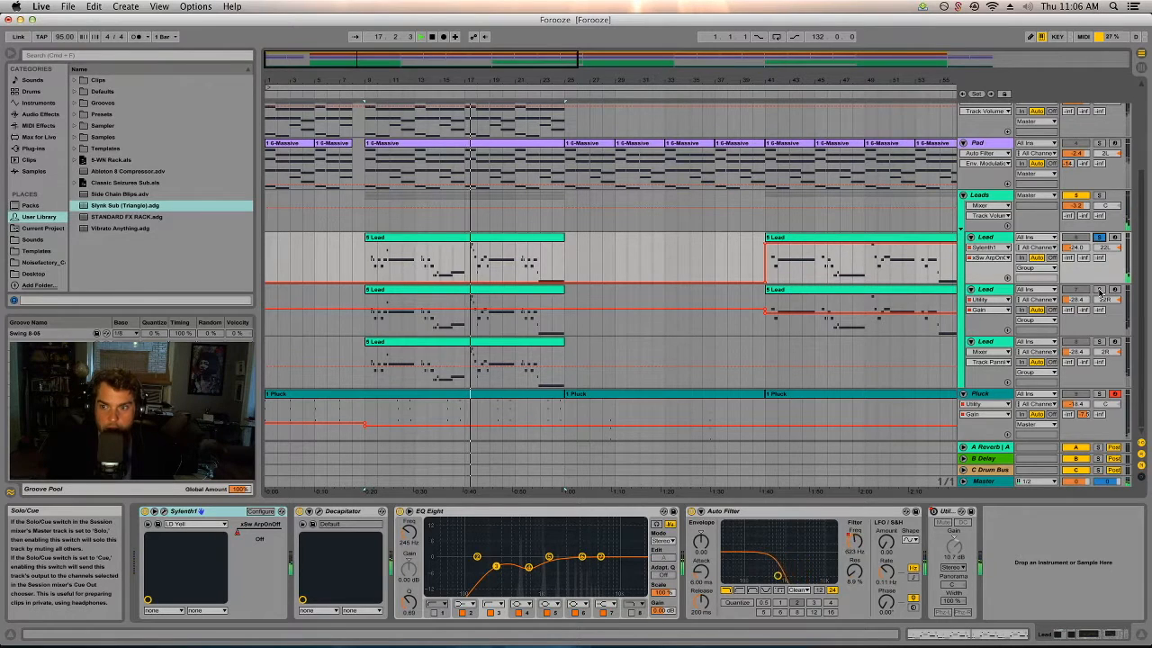
click(1099, 290)
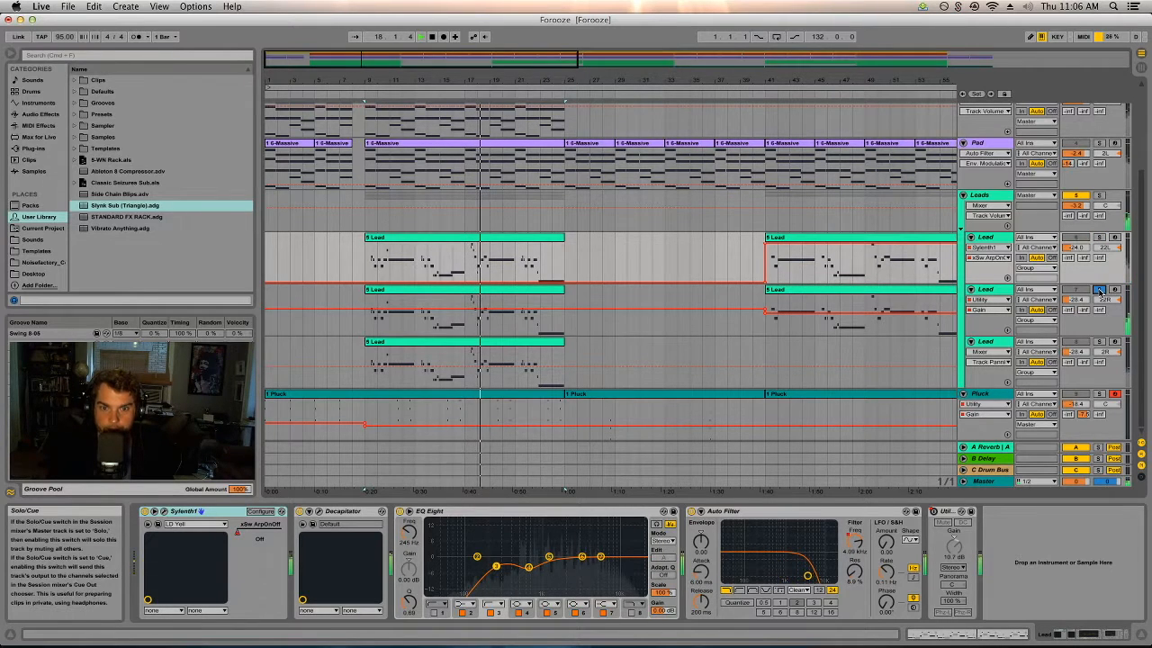
click(1099, 341)
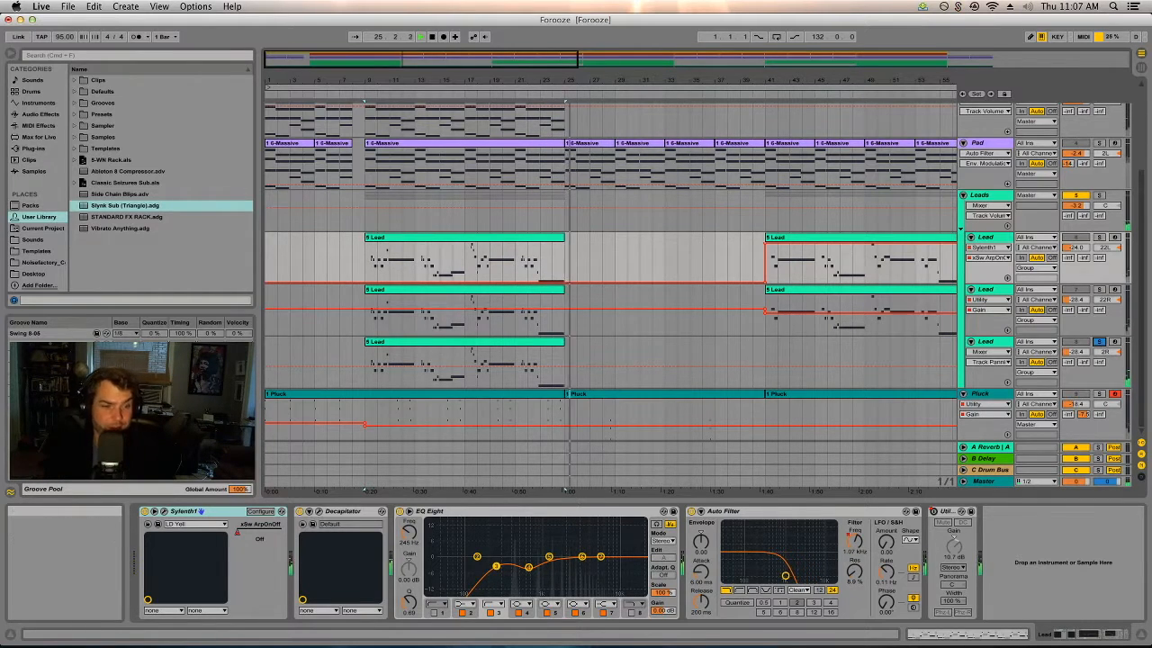
Compare the Lead clips across the whole arrangement and go through the device chains of the three Lead tracks.
click(522, 239)
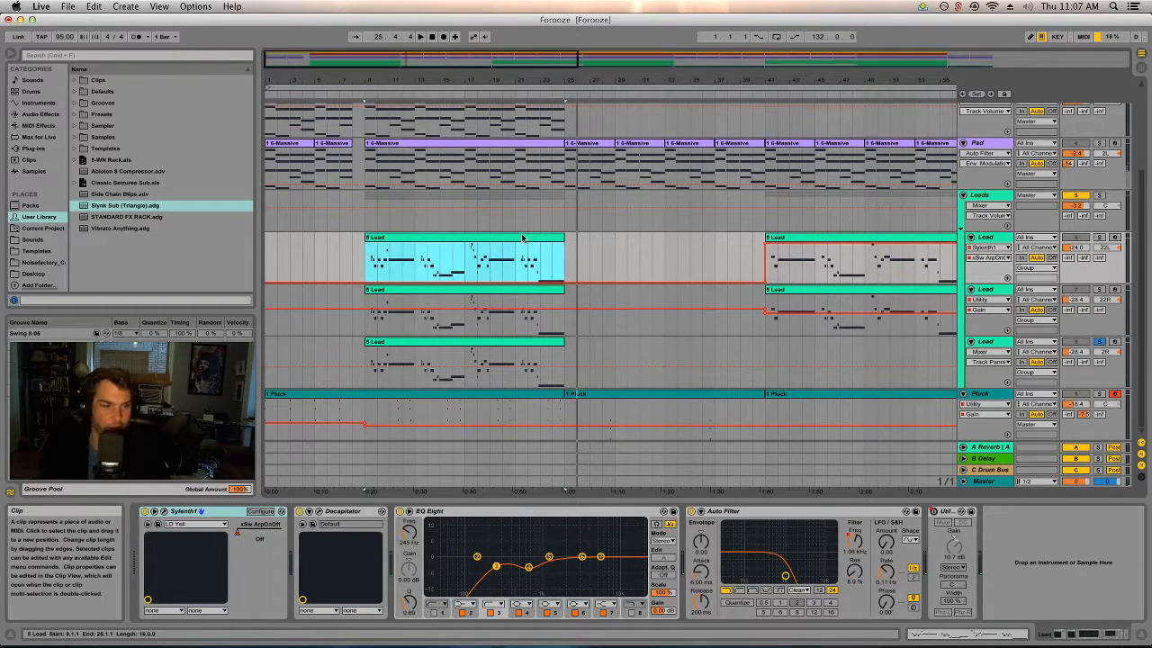
drag(558, 81, 373, 78)
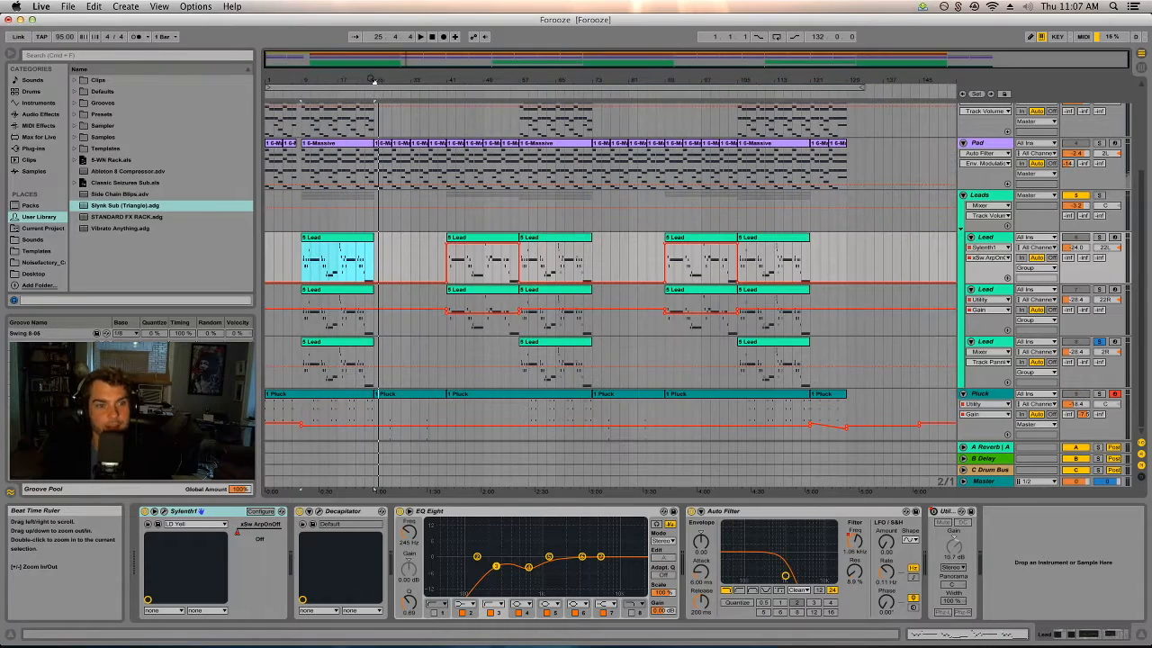
click(1099, 343)
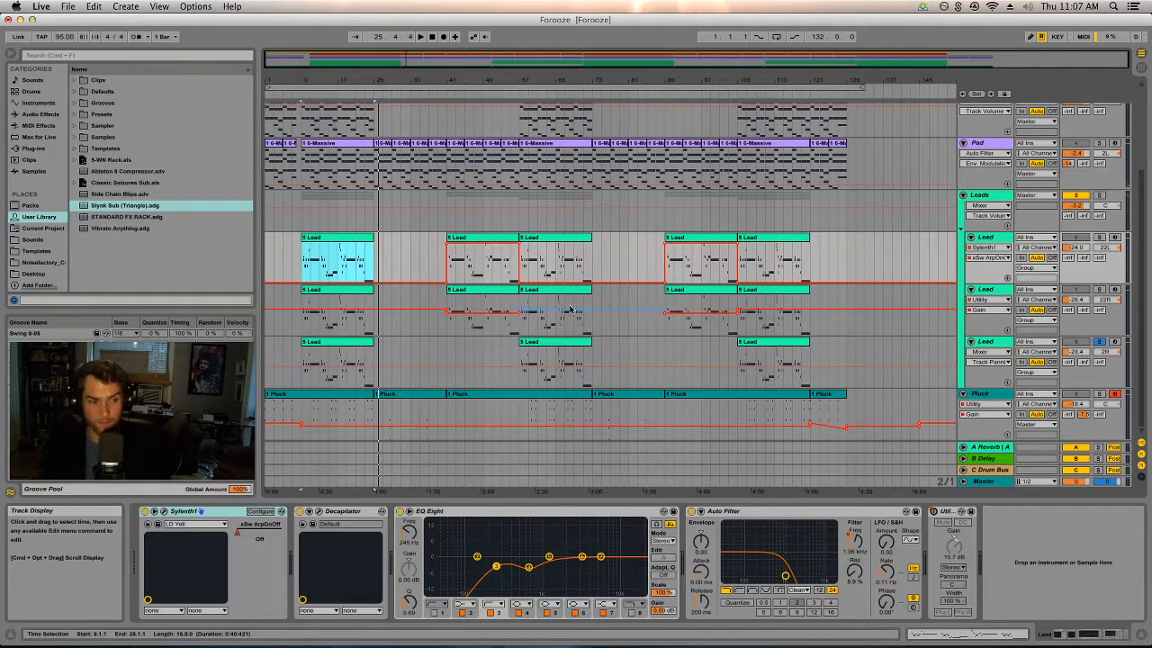
click(986, 237)
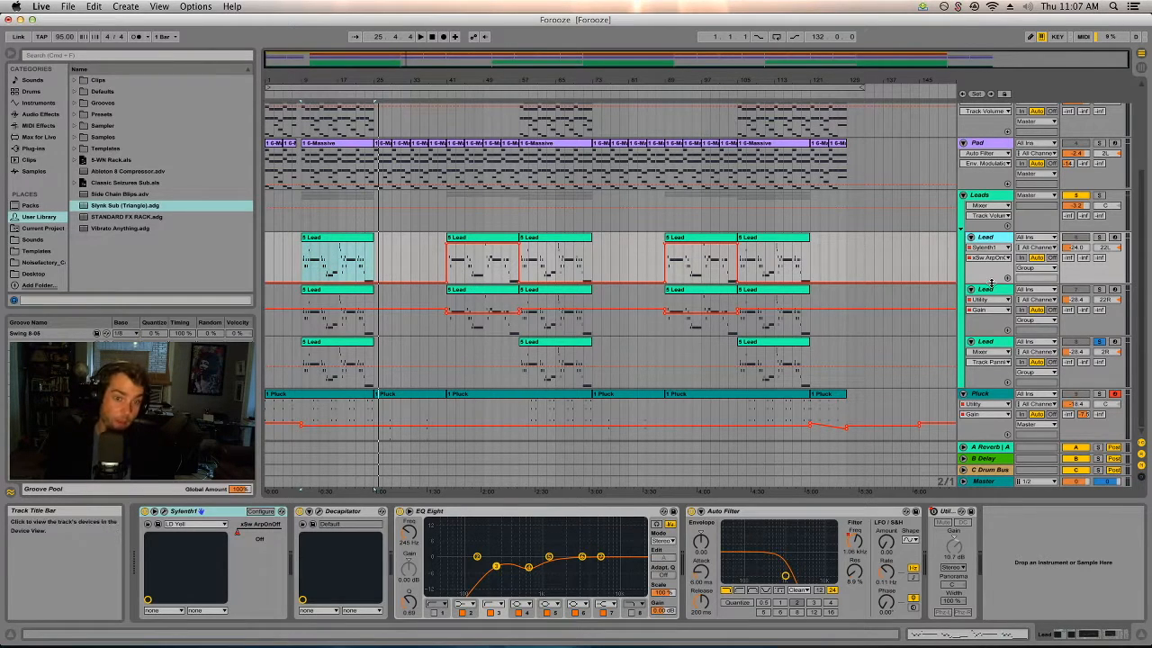
click(992, 290)
click(990, 342)
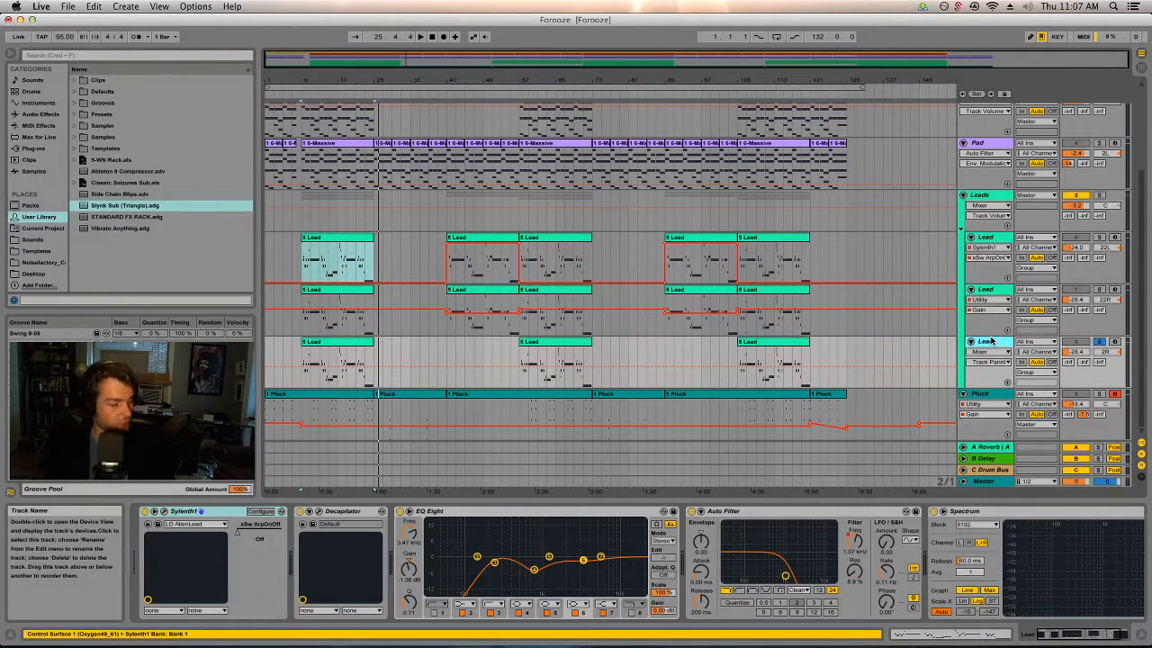
Compare the device chains of the first and third Lead tracks and check which devices of the third are automated.
click(987, 237)
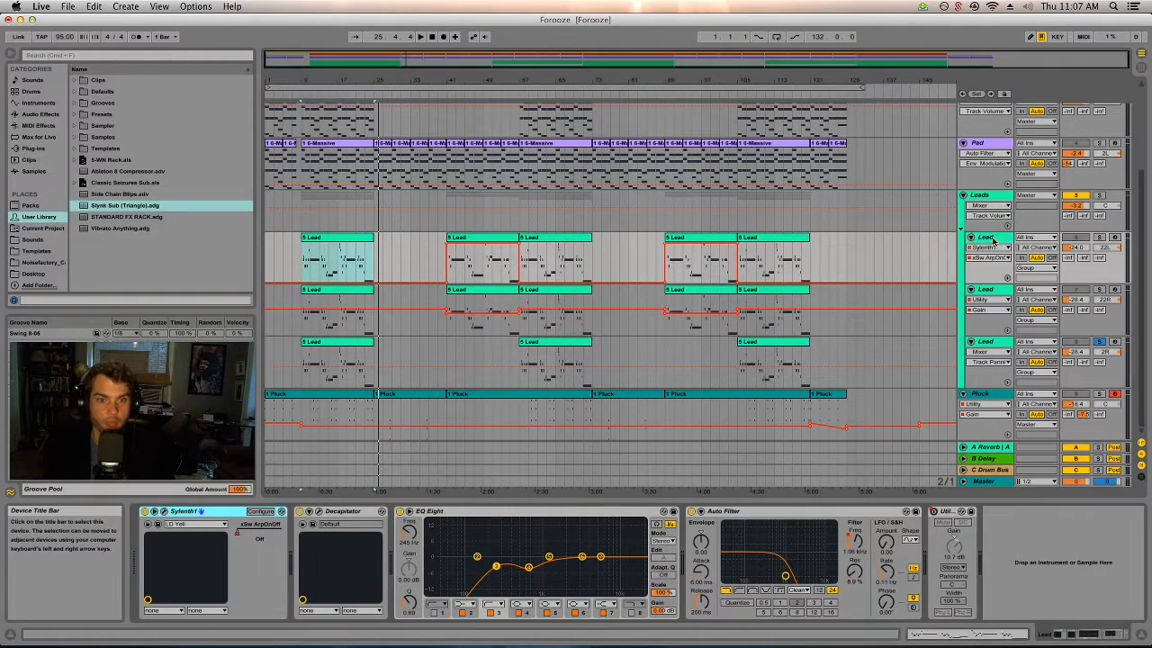
click(864, 385)
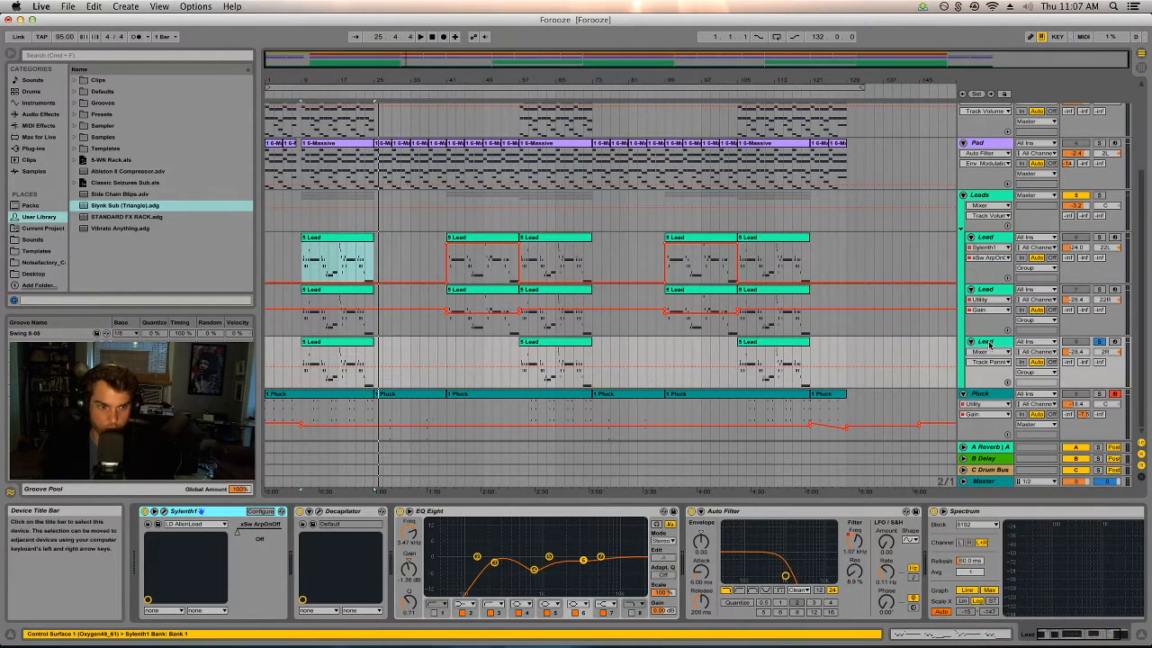
click(987, 352)
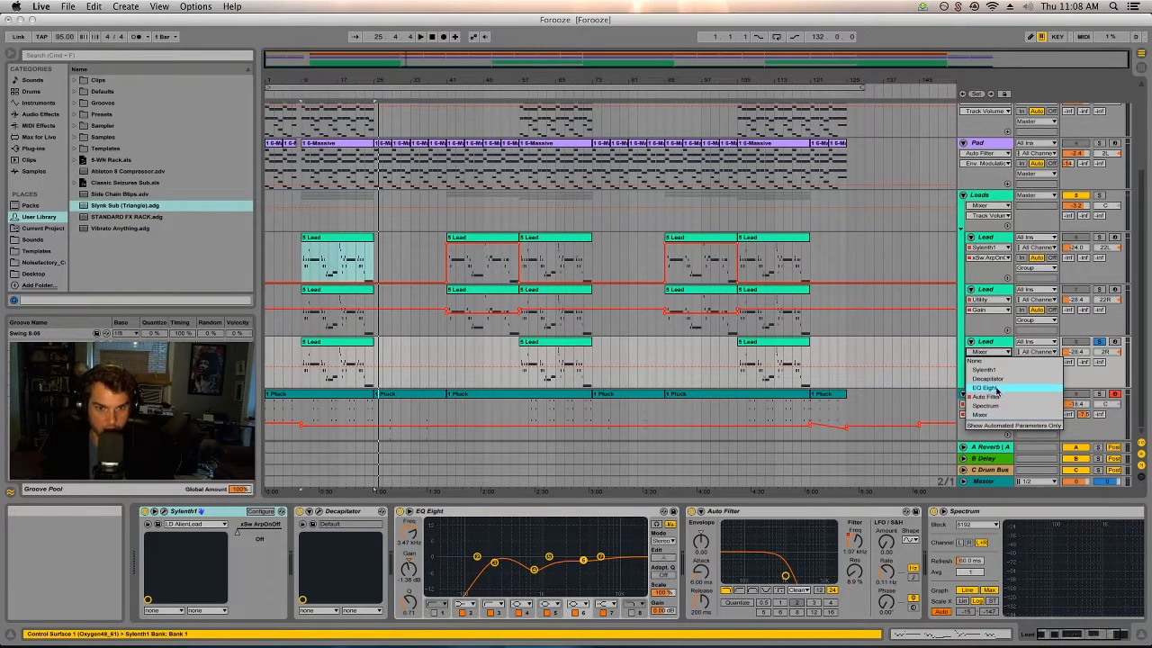
click(986, 353)
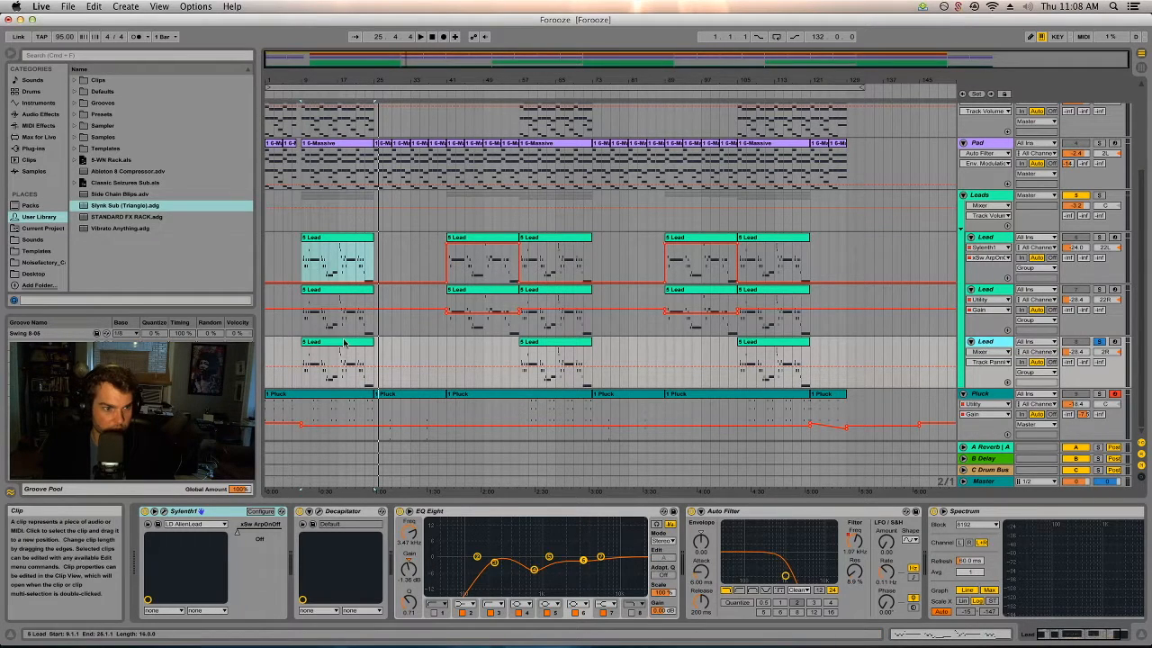
Open the third Lead track's first clip, enlarge the clip editor and show the clip's 1 - Modulation envelope.
click(330, 364)
click(152, 613)
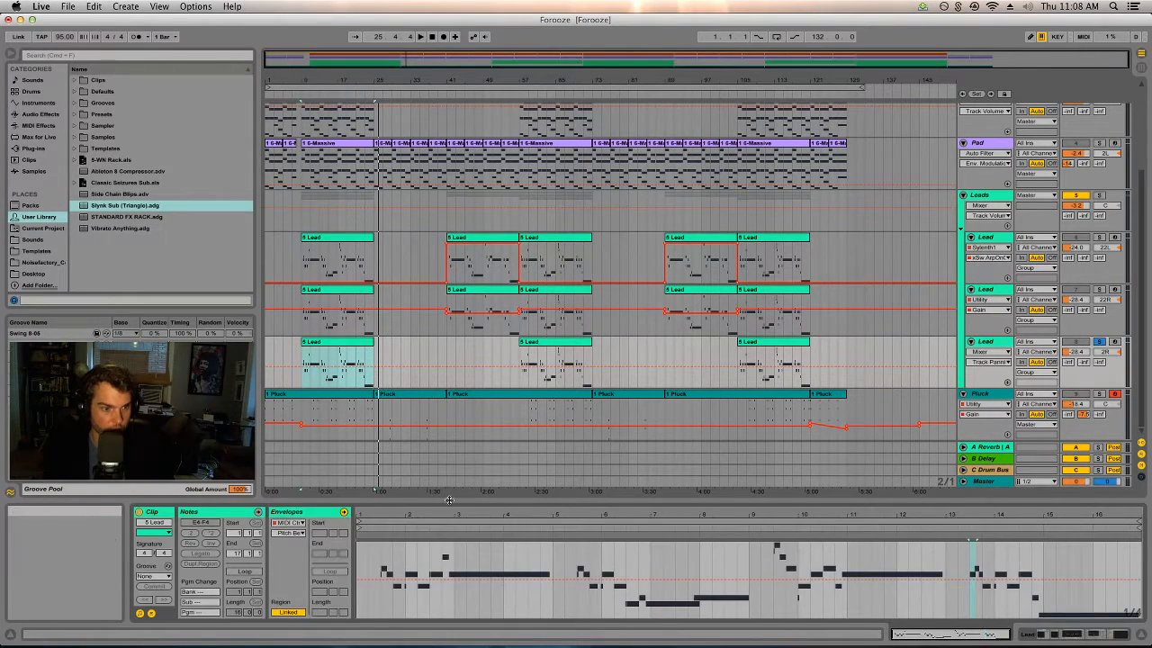
drag(465, 501, 466, 415)
click(290, 534)
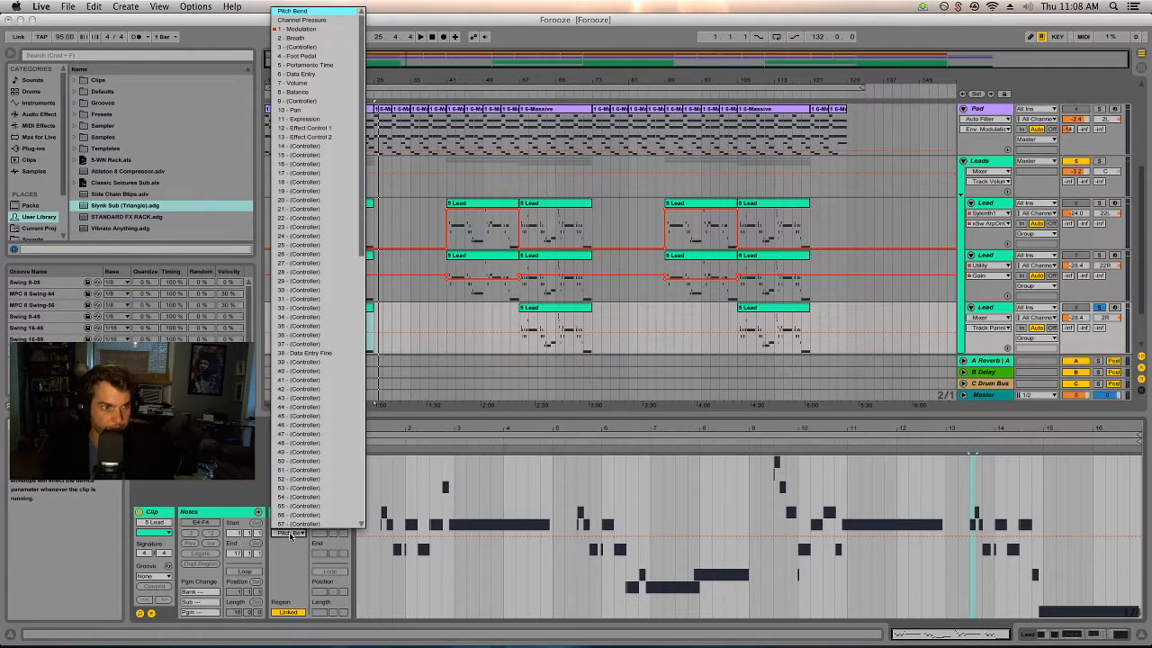
click(299, 28)
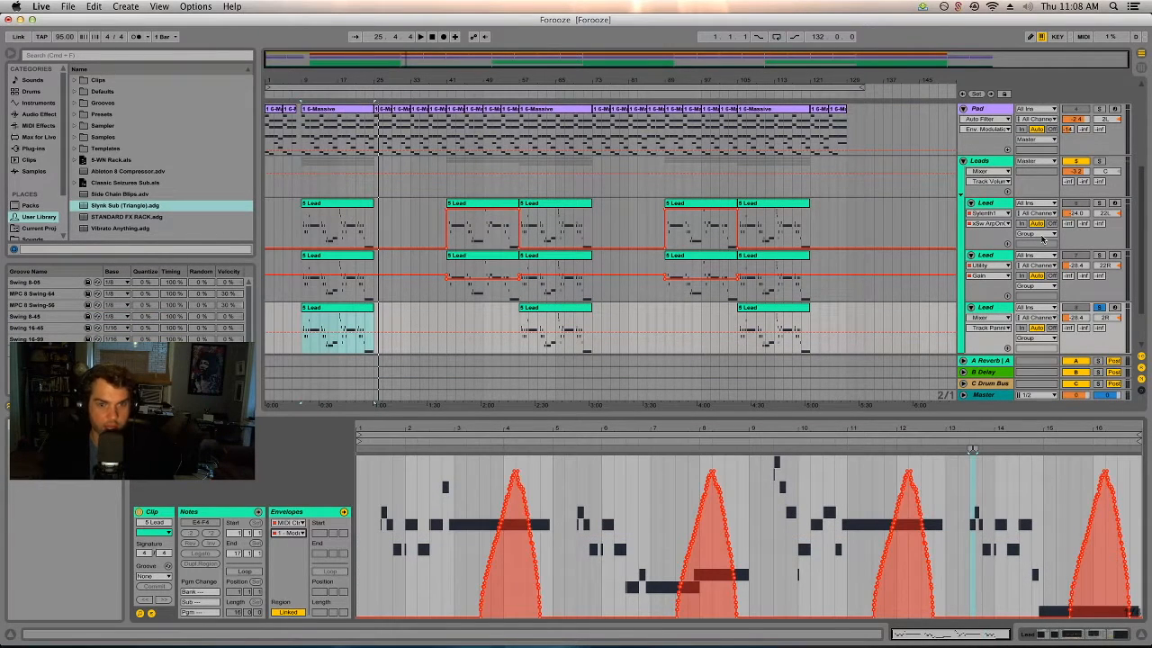
click(338, 328)
click(448, 440)
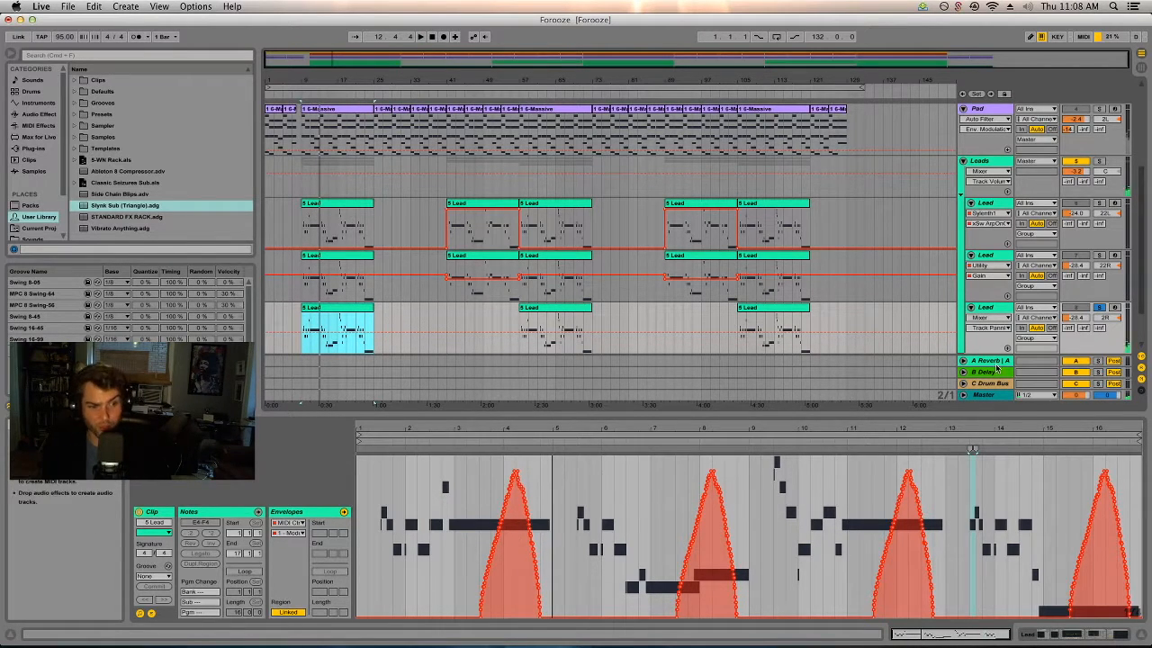
Solo the second Lead track, open its first clip, play it from bar 11 and zoom the arrangement in on that section.
super+click(1098, 255)
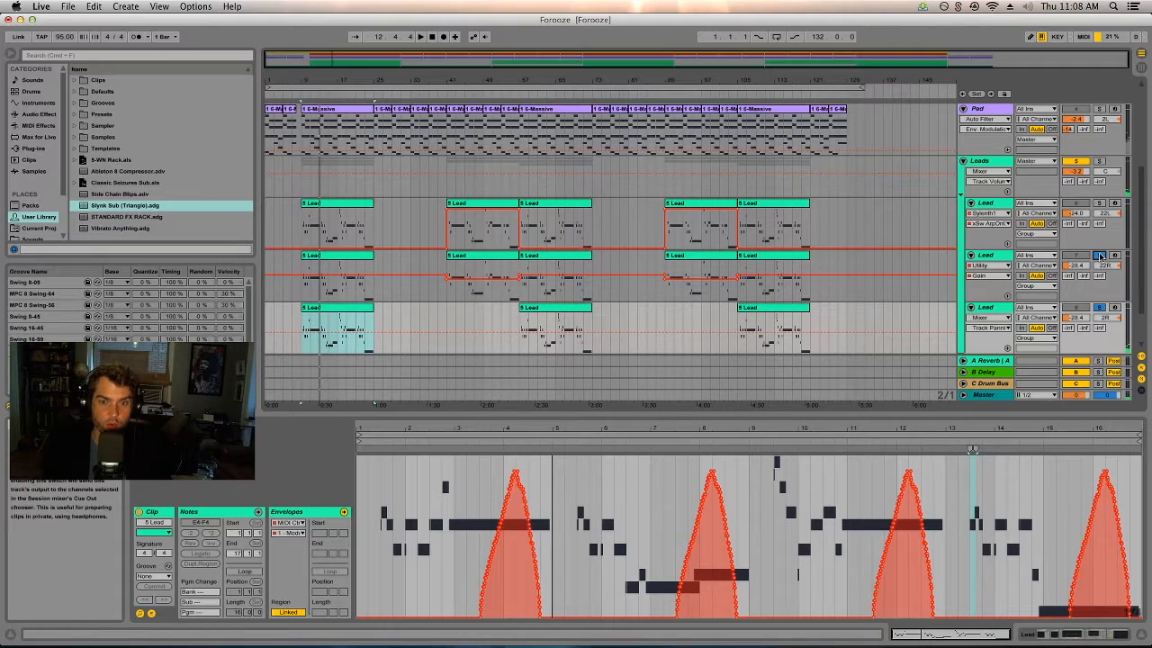
click(314, 295)
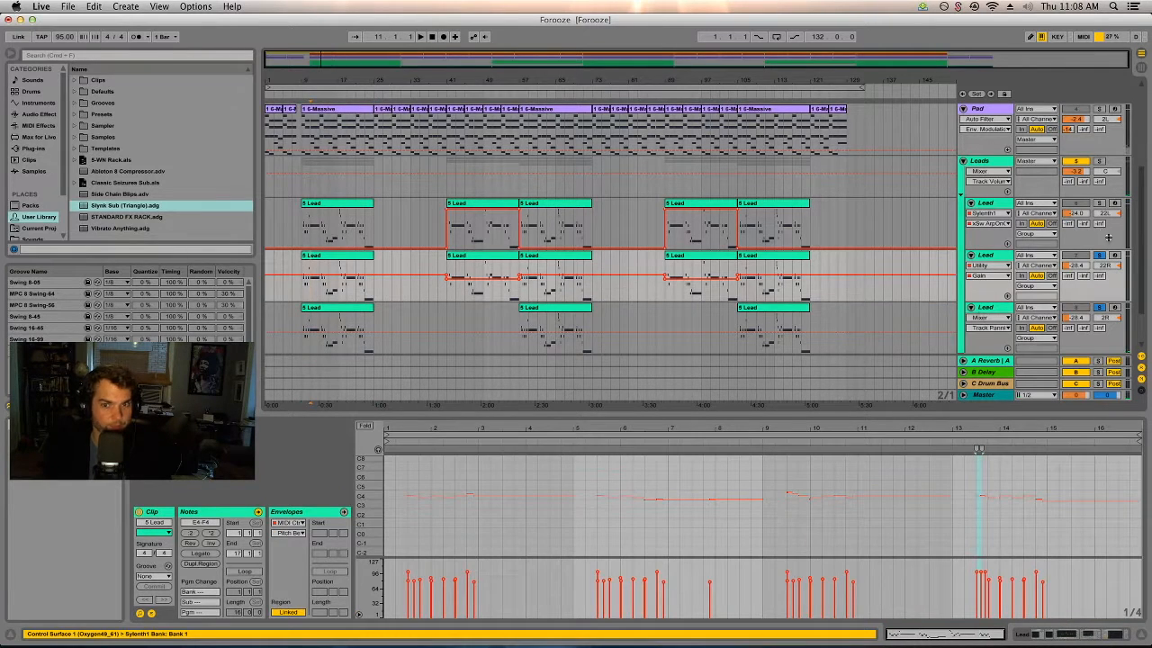
key(space)
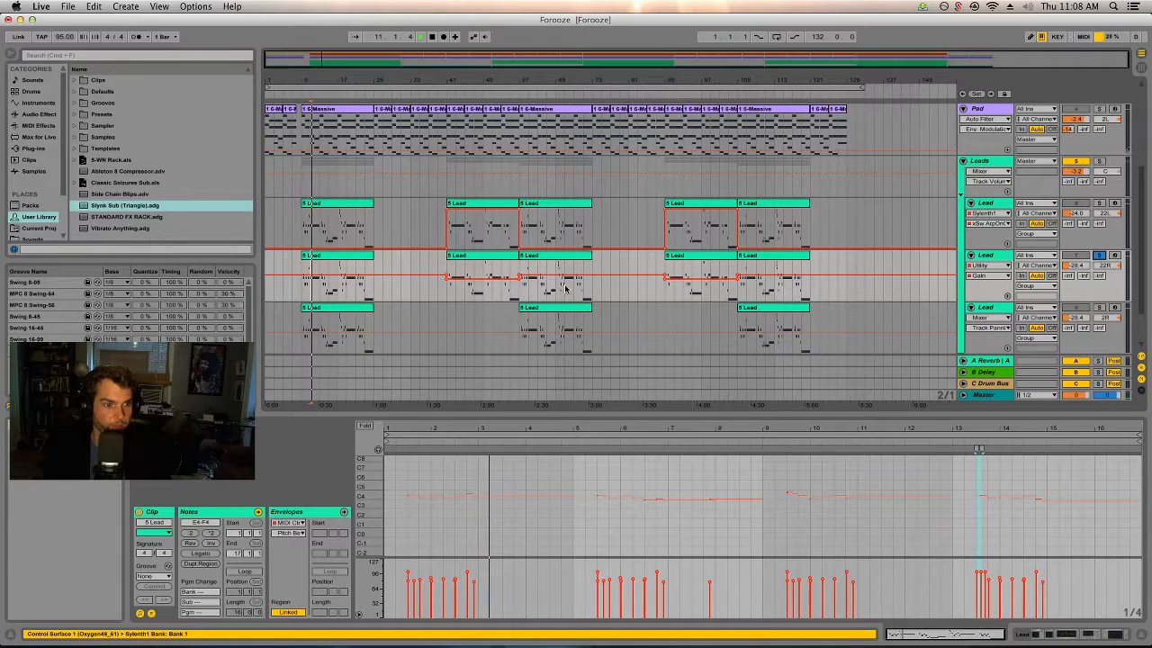
drag(315, 82, 322, 142)
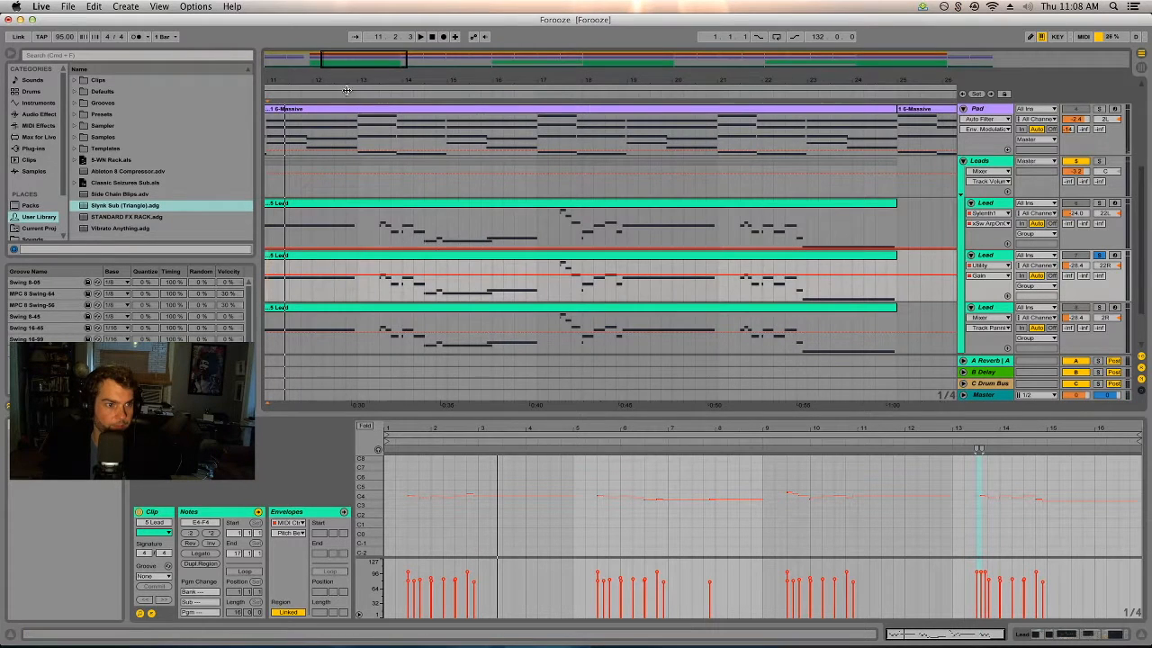
drag(349, 90, 516, 84)
Audition the same phrase from around bar 10 on the second, first and third Lead tracks, soloing each, and dismiss the backup error dialog.
click(435, 289)
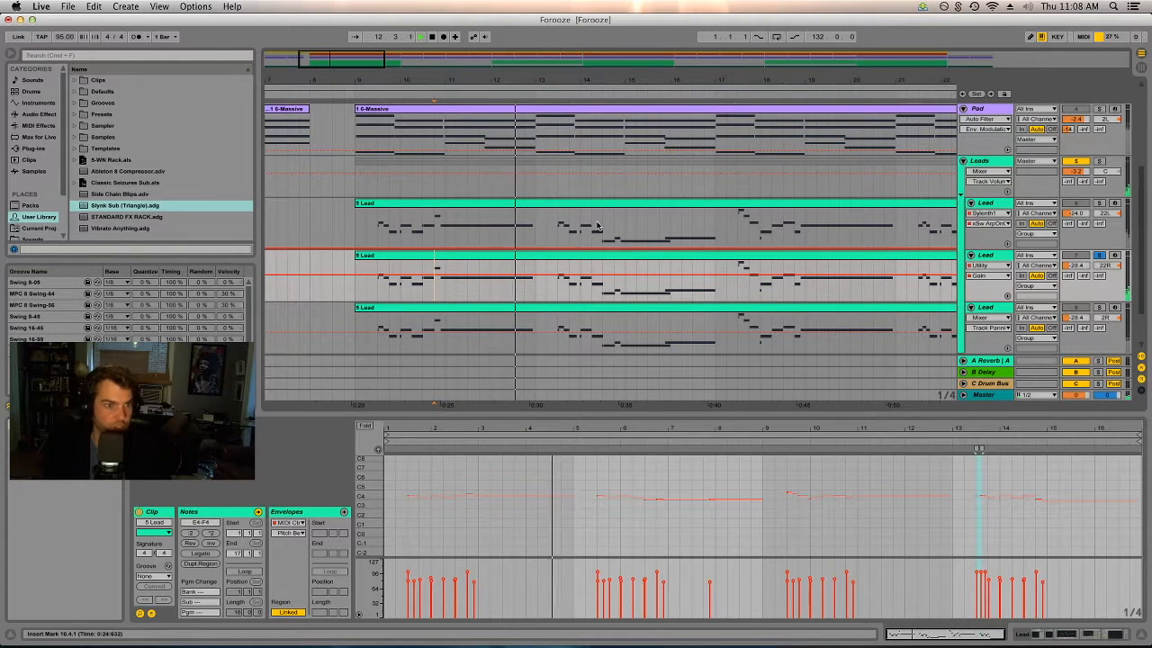
click(434, 229)
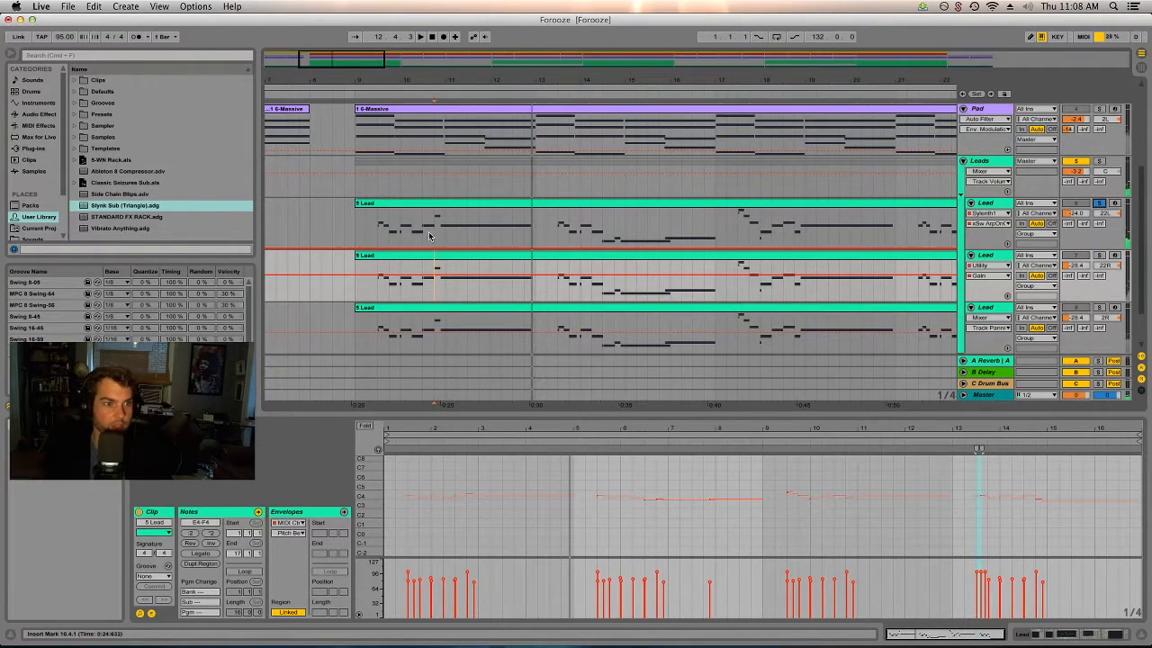
key(space)
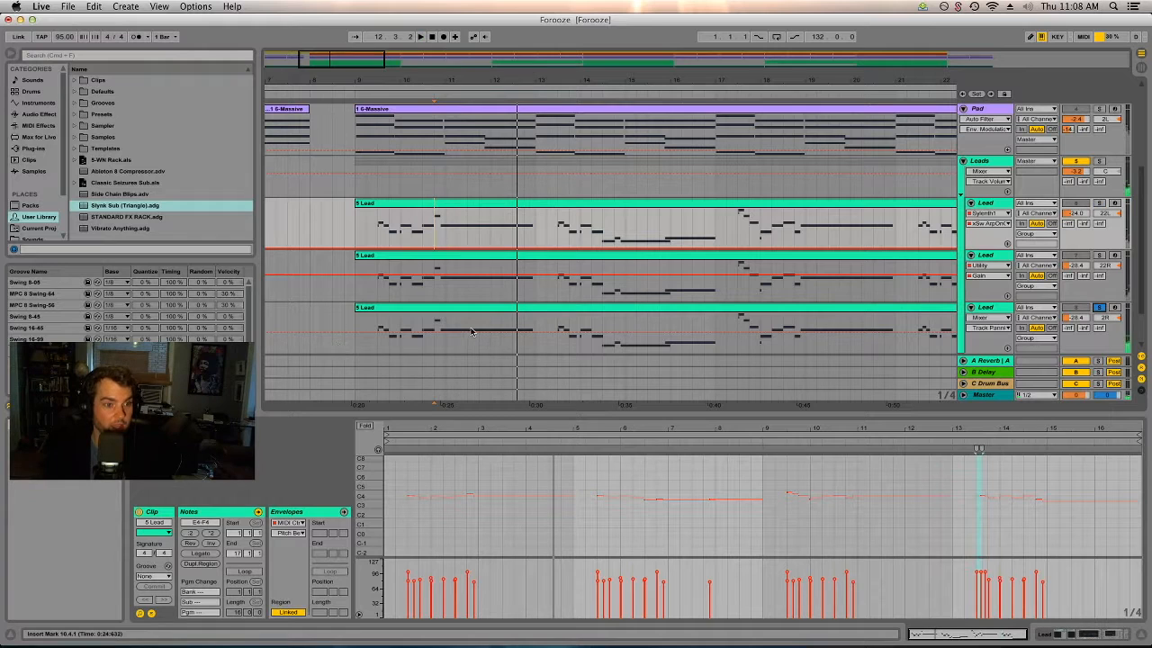
click(435, 321)
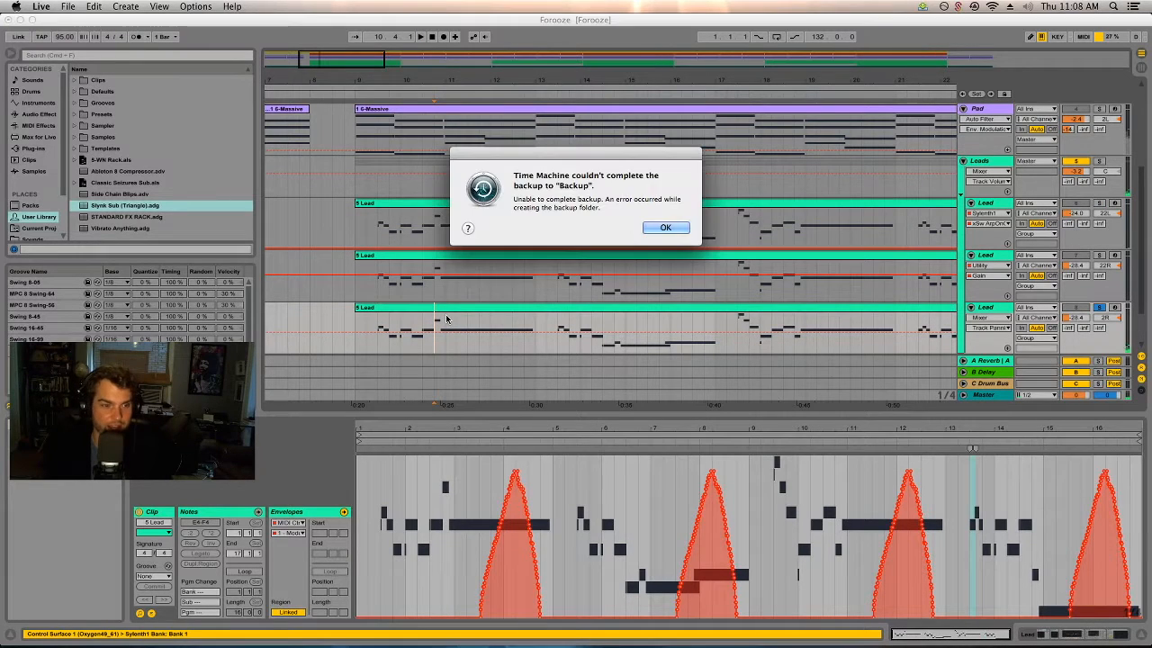
click(645, 231)
key(space)
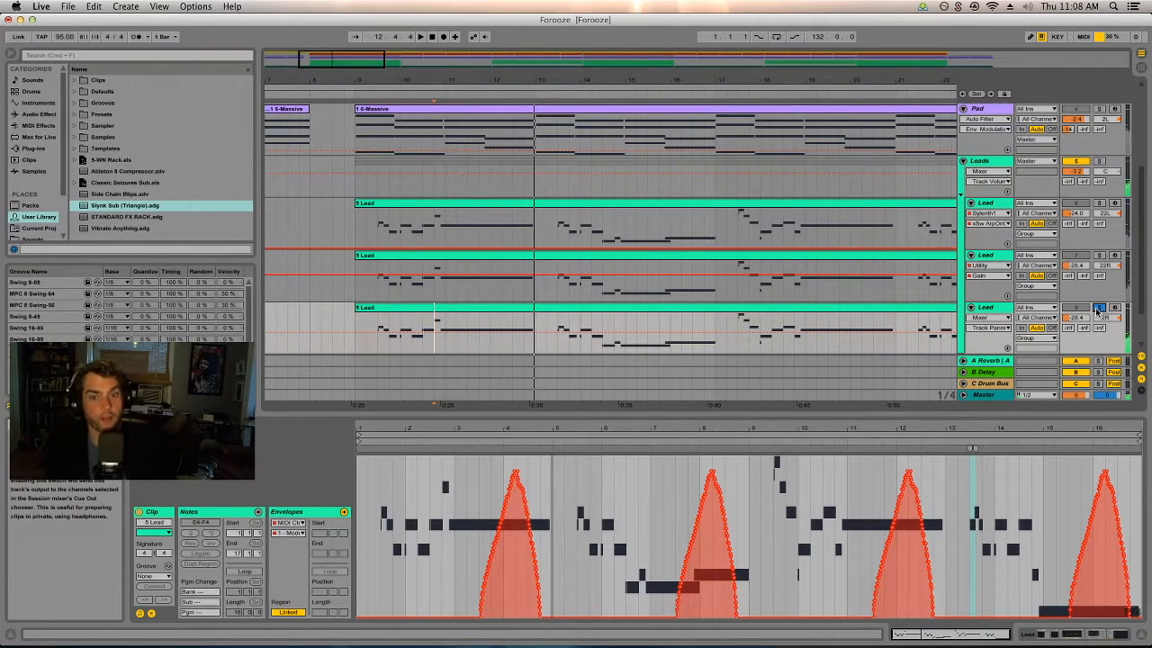
Take the third Lead track off solo and play the lead phrase from around bar 10 with the other tracks.
click(417, 323)
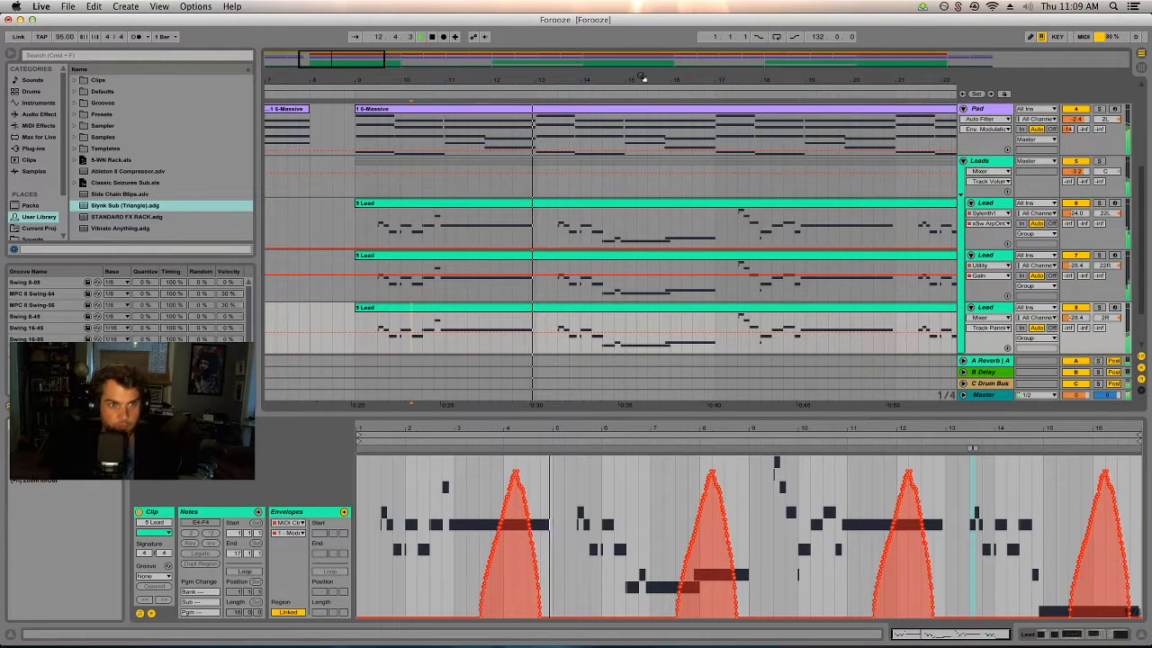
key(minus)
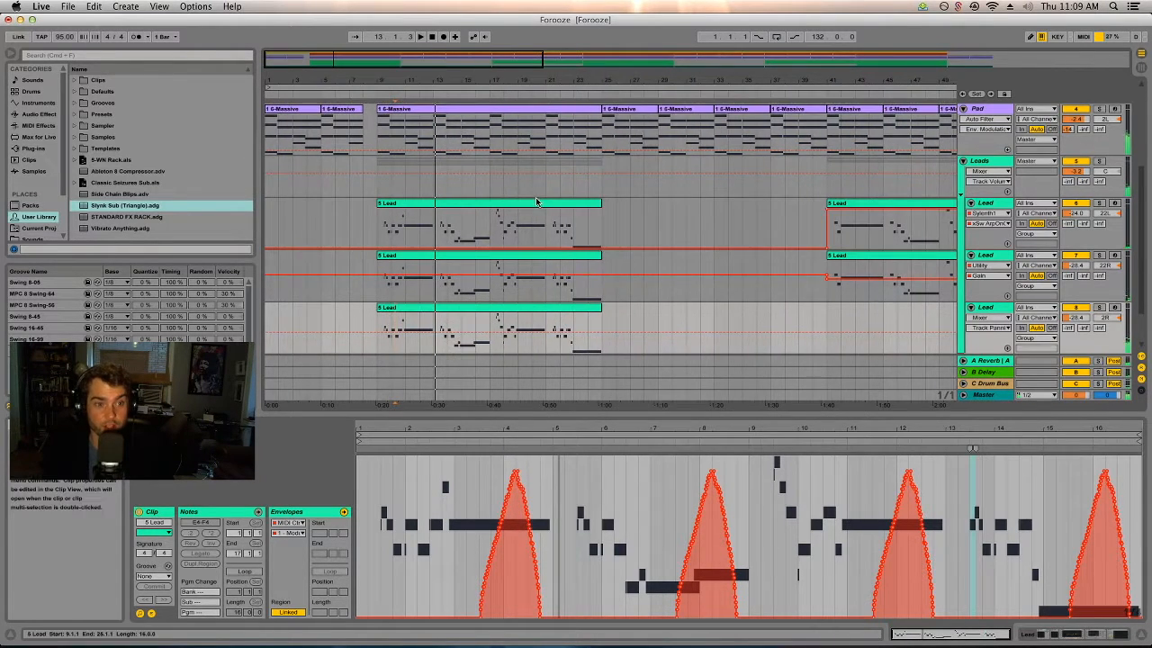
Solo the Pluck track, play it from around bar 11 and show both of its Auto Filter devices.
scroll(536, 201, down, 2)
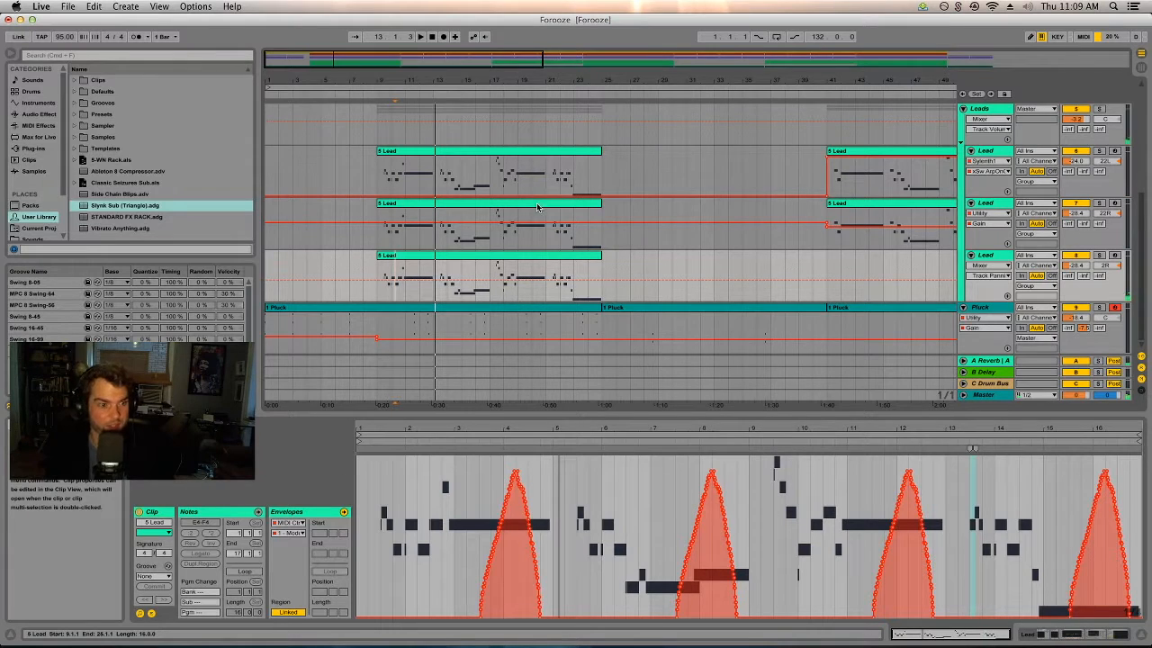
click(404, 329)
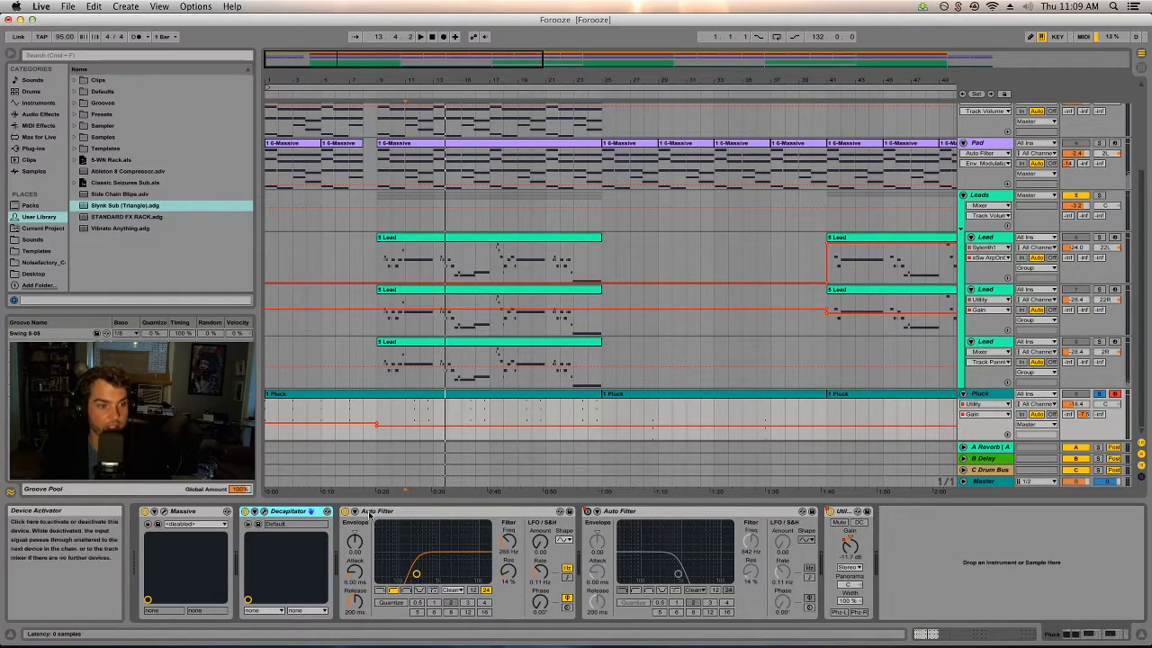
click(422, 512)
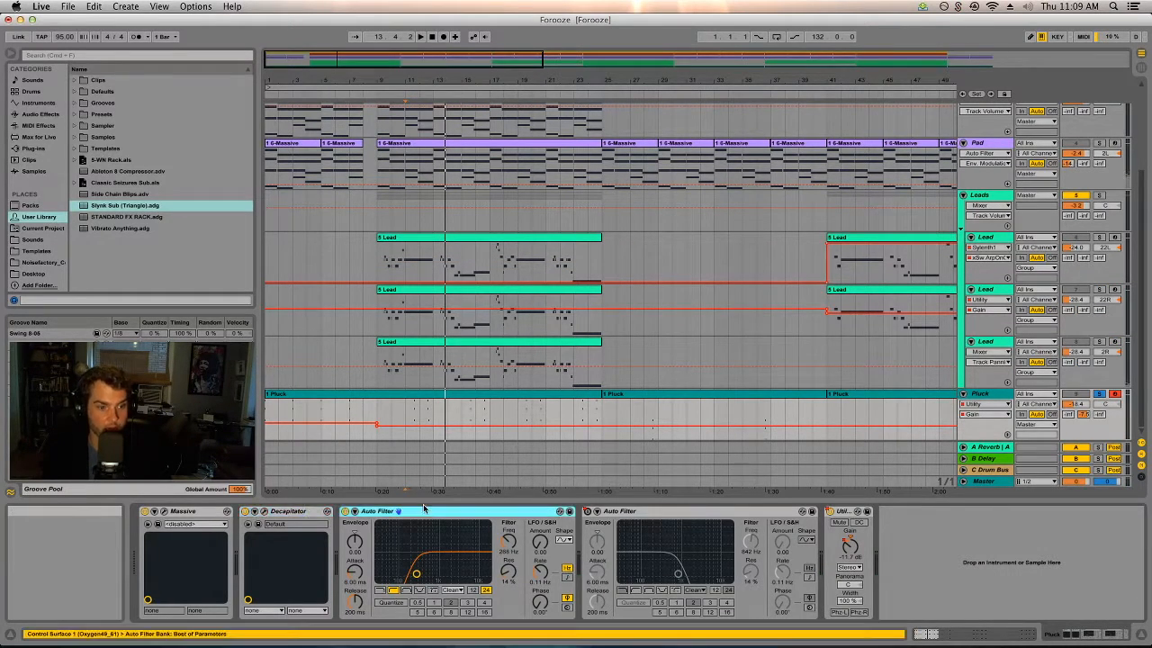
click(669, 512)
Show the Device On automation of the Pluck track's second Auto Filter, keeping automation enabled, and play the track from bar 5.
click(587, 511)
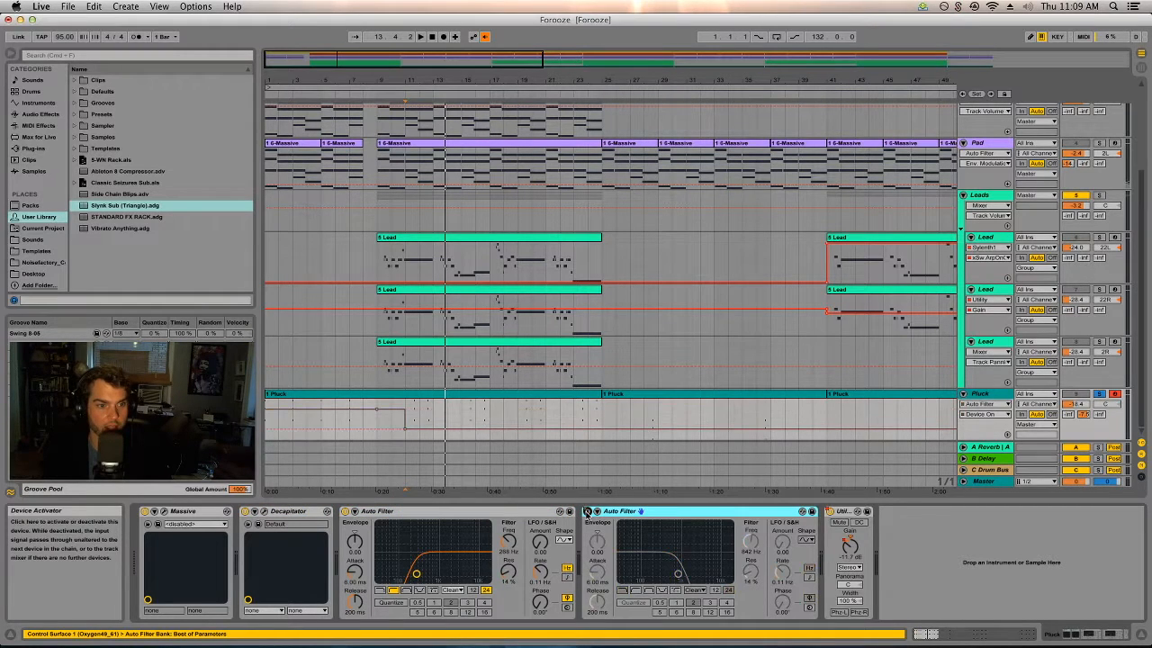
click(484, 37)
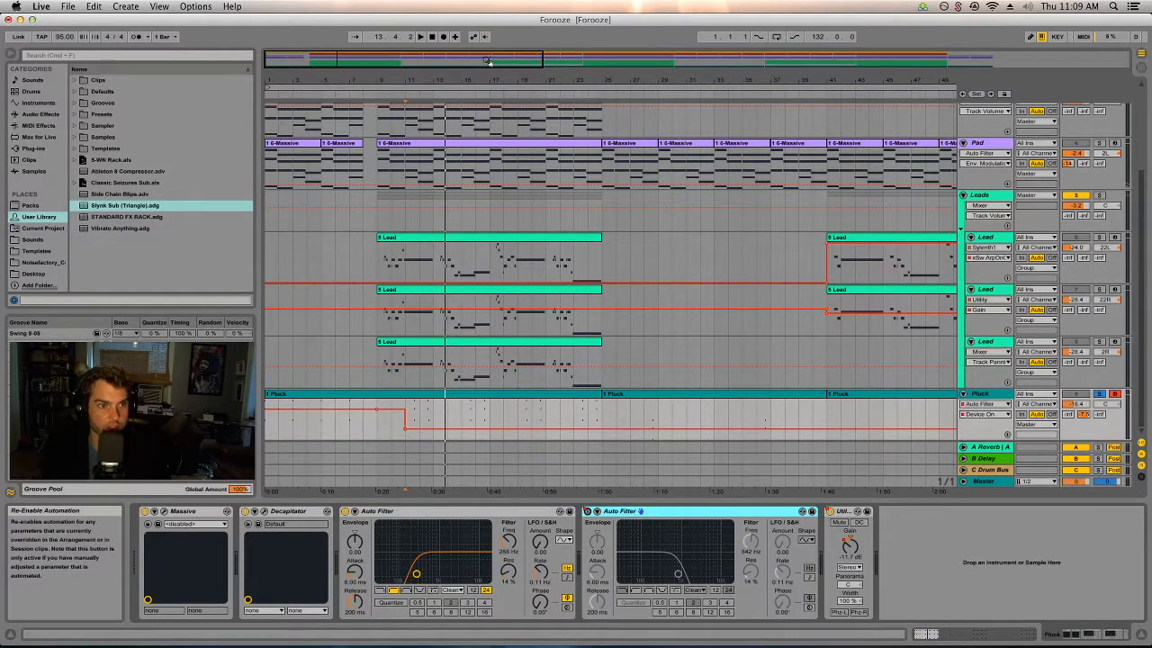
drag(485, 80, 486, 50)
drag(388, 80, 392, 78)
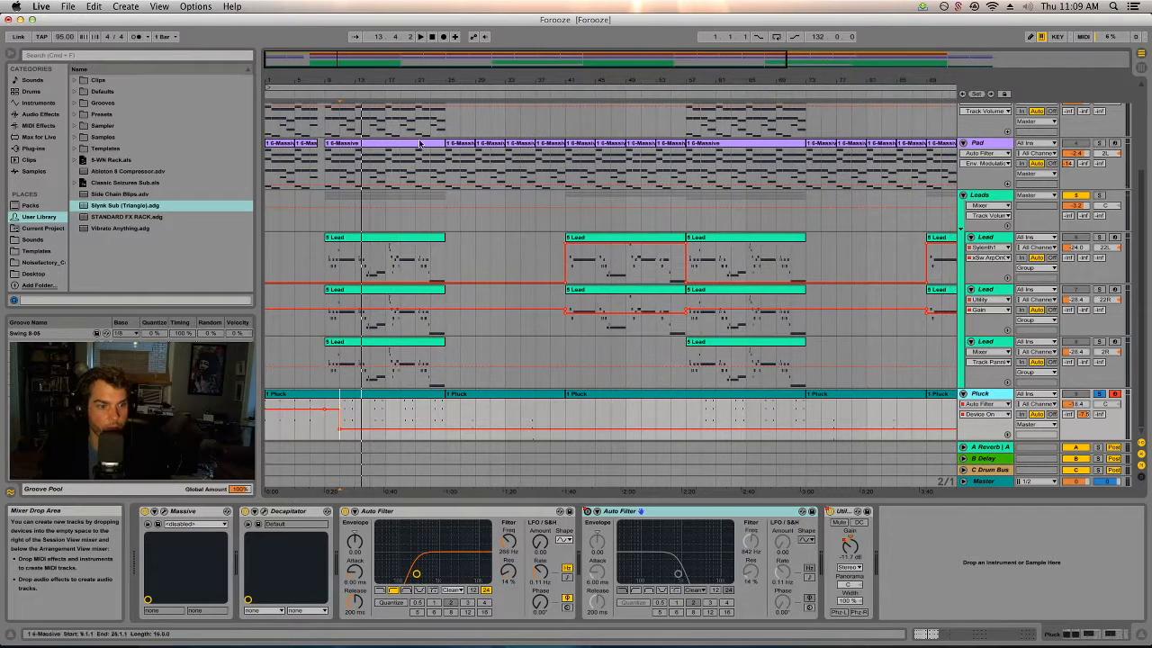
click(295, 424)
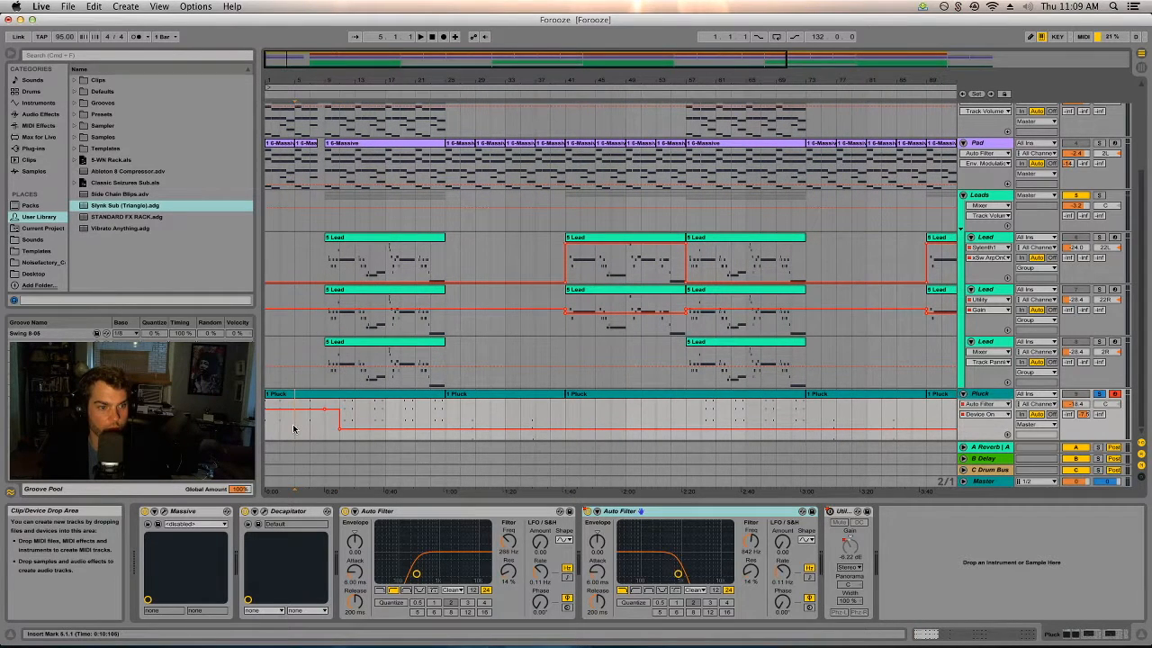
key(space)
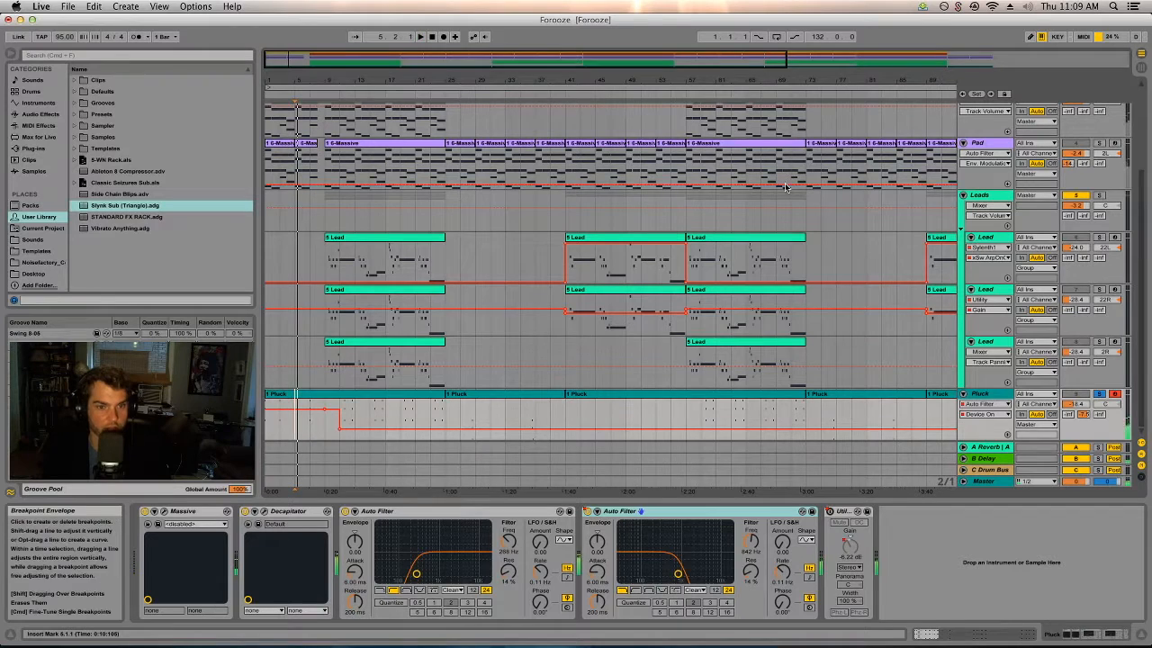
View the Pluck filter automation across the whole arrangement, audition the final Pluck clip and move the insert point to bar 65.
drag(779, 80, 779, 63)
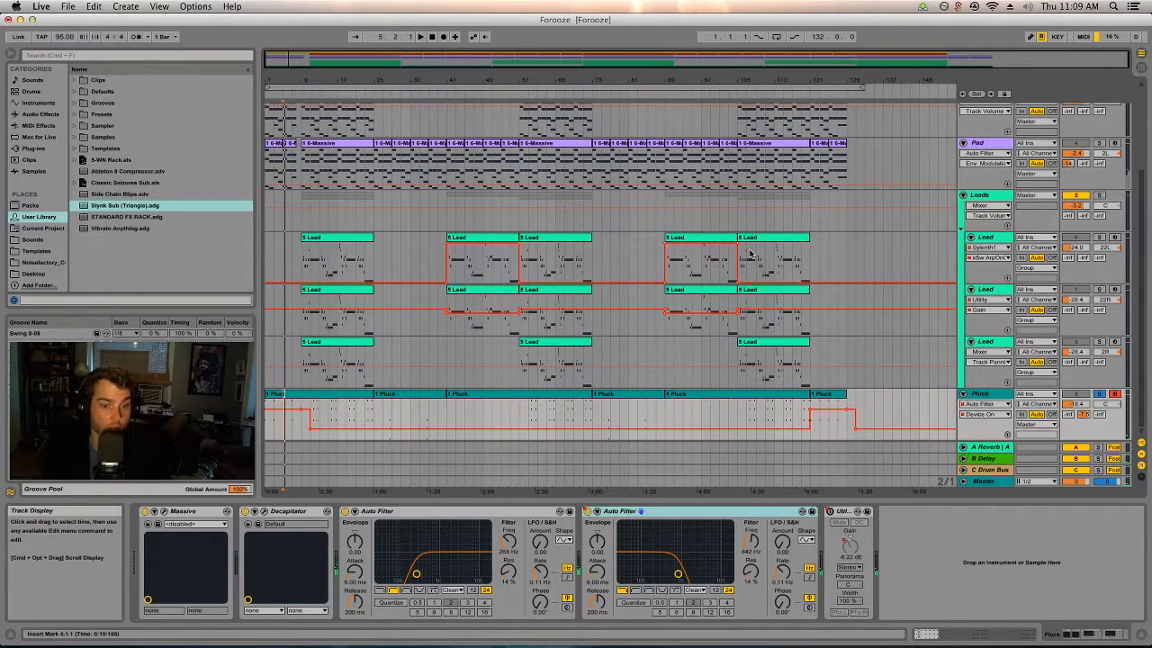
click(823, 394)
key(space)
click(630, 419)
click(556, 419)
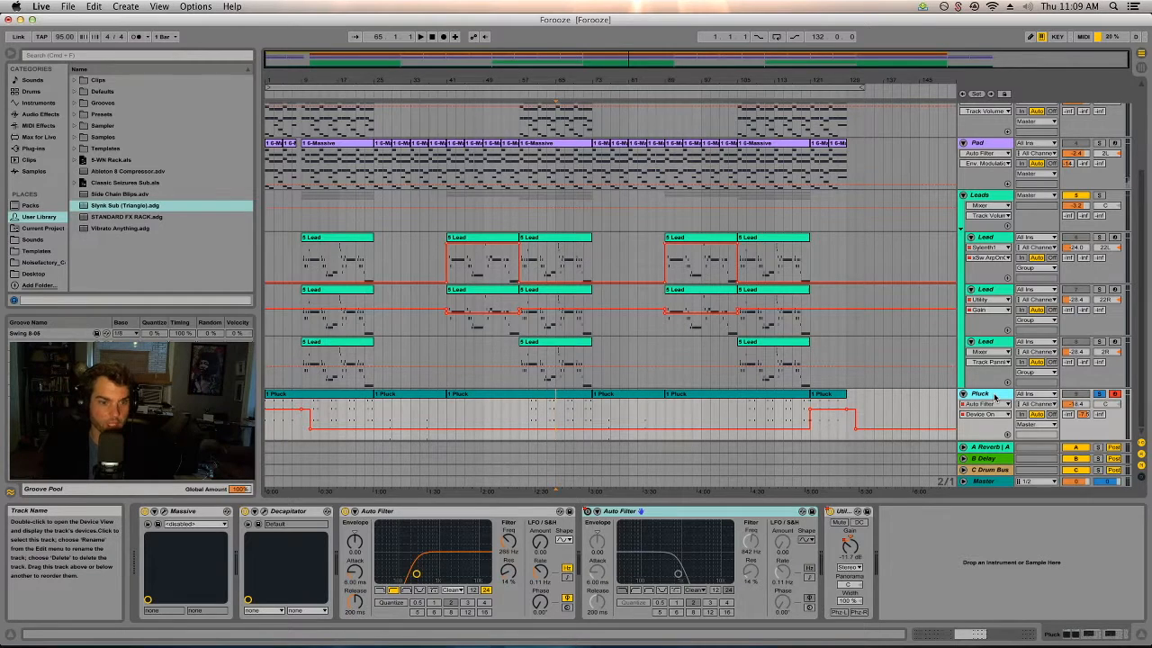
Show the device chains of the third, second and first Lead tracks in turn.
click(987, 342)
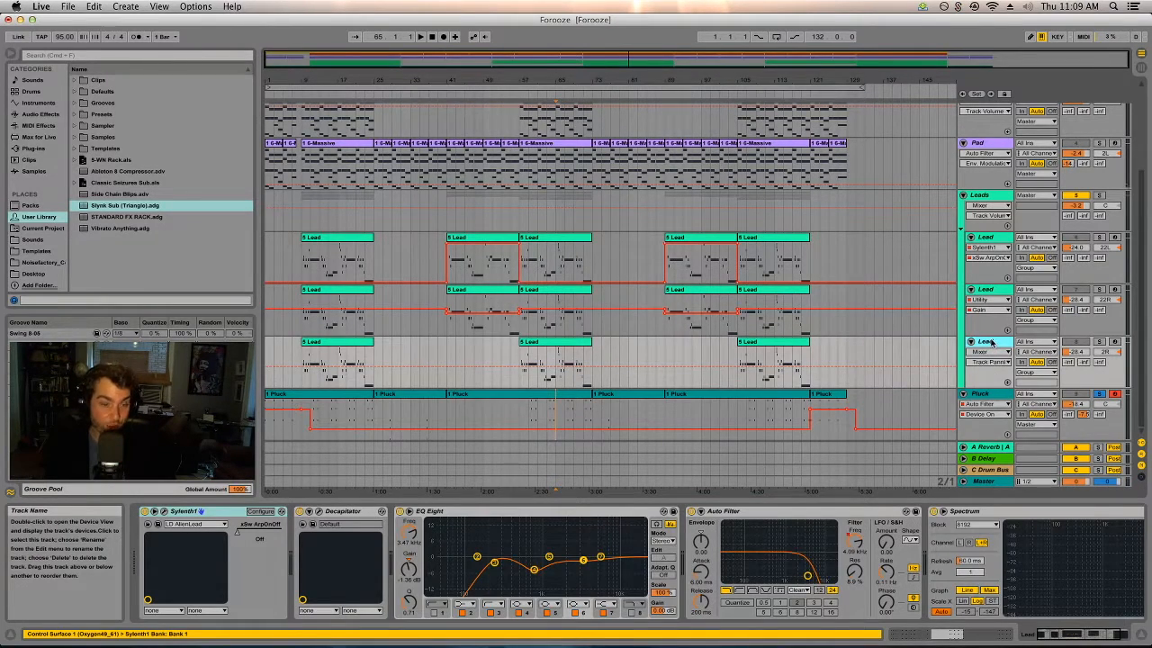
click(987, 289)
click(996, 240)
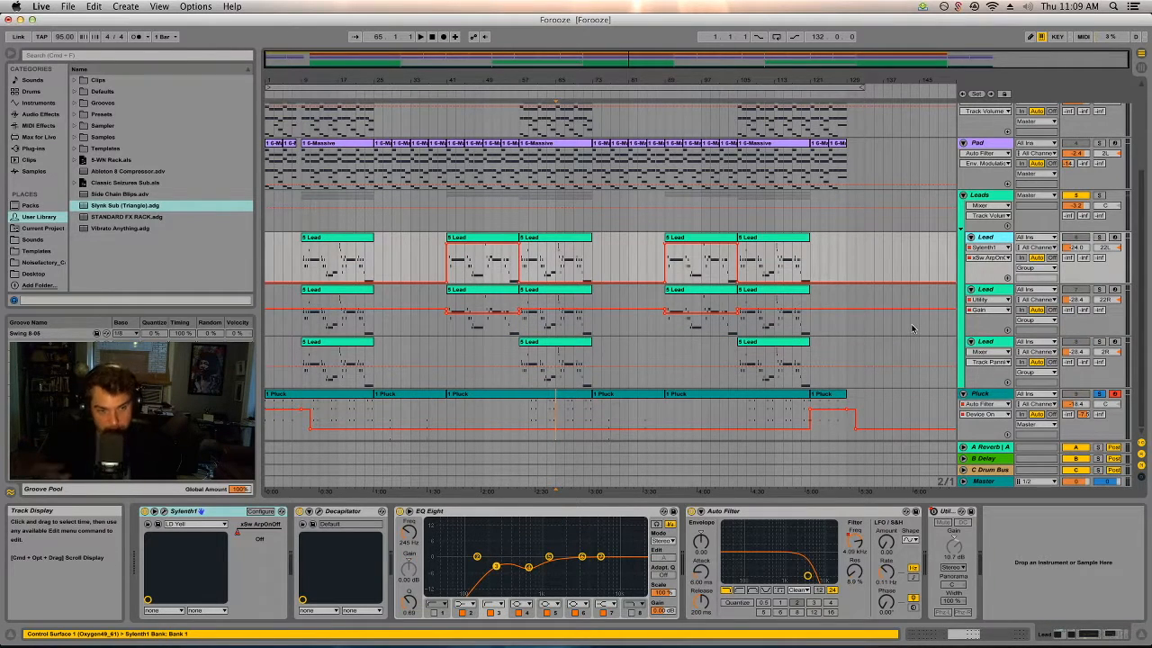
Compare the device chains of the Pad and Keys tracks and select the Keys clip at bar 57.
scroll(945, 360, up, 3)
click(987, 267)
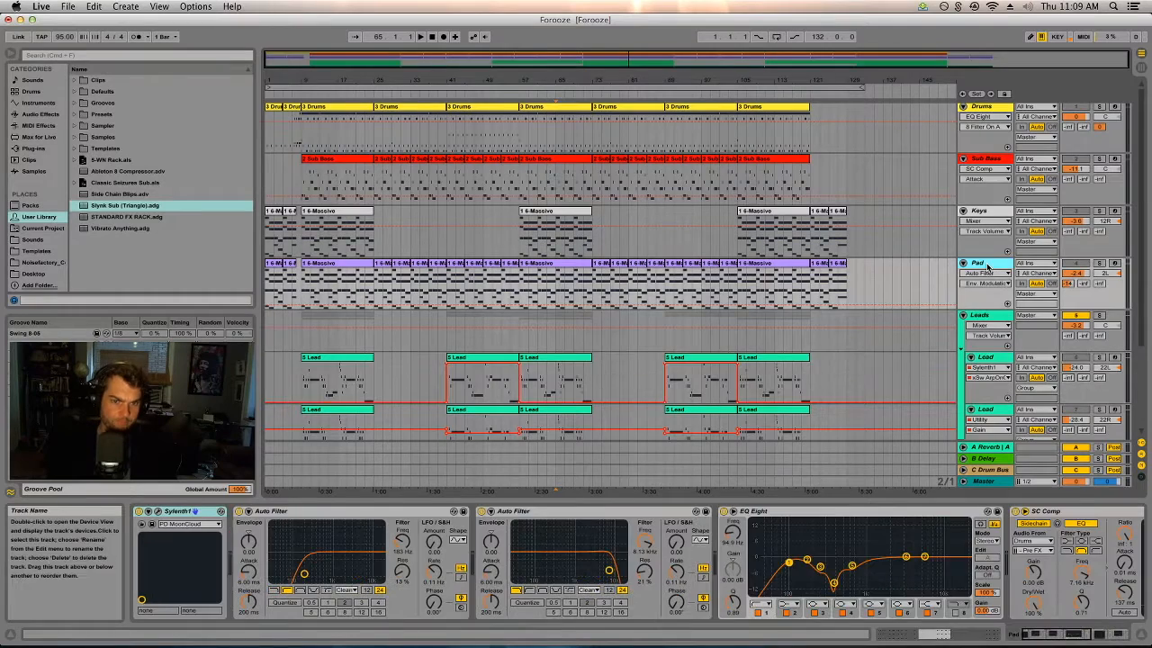
click(996, 211)
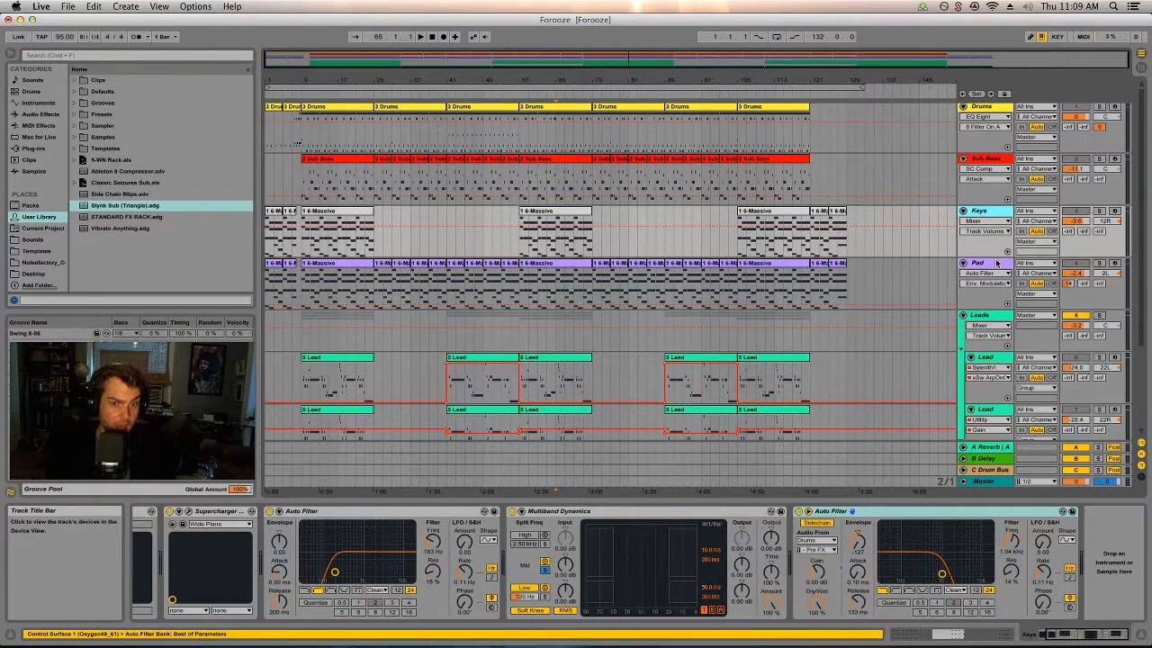
click(996, 263)
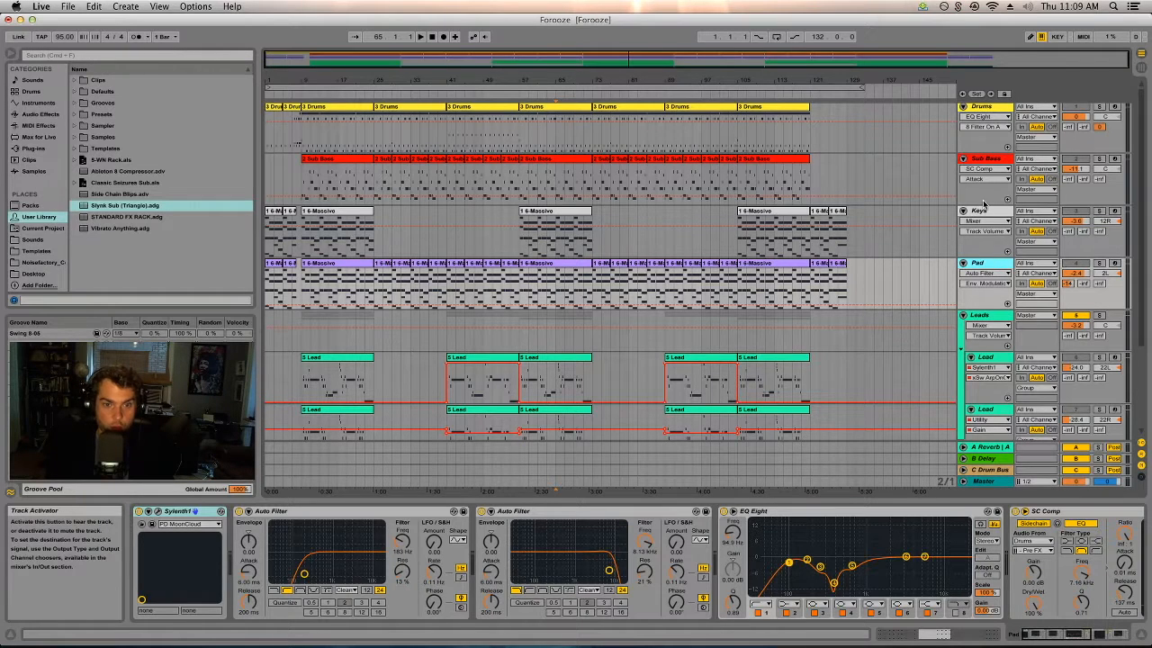
click(439, 241)
click(521, 214)
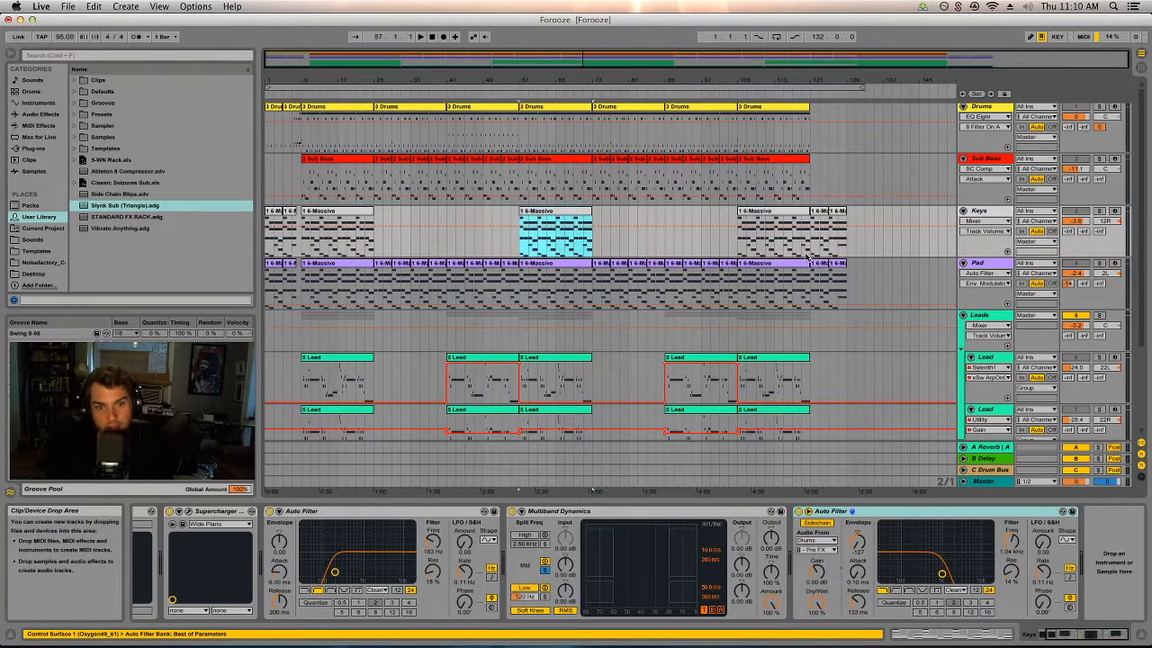
Audition the Keys from bar 57 in solo, add Pad, Sub Bass and Drums one by one, and return to the full mix.
click(1097, 212)
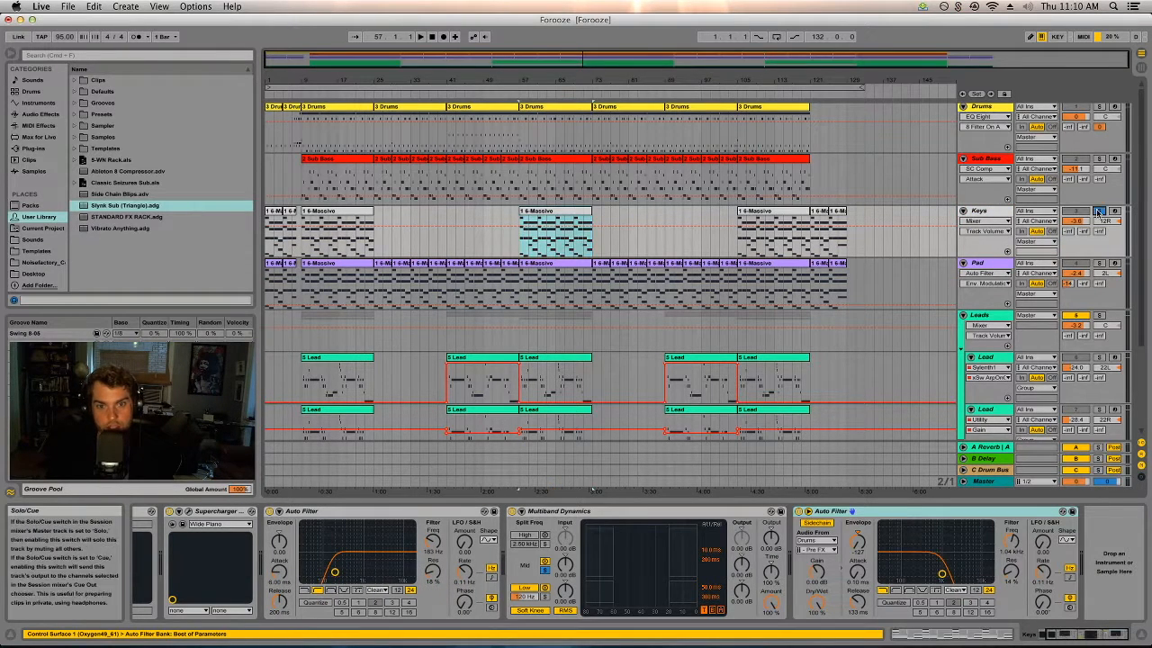
key(space)
click(1101, 263)
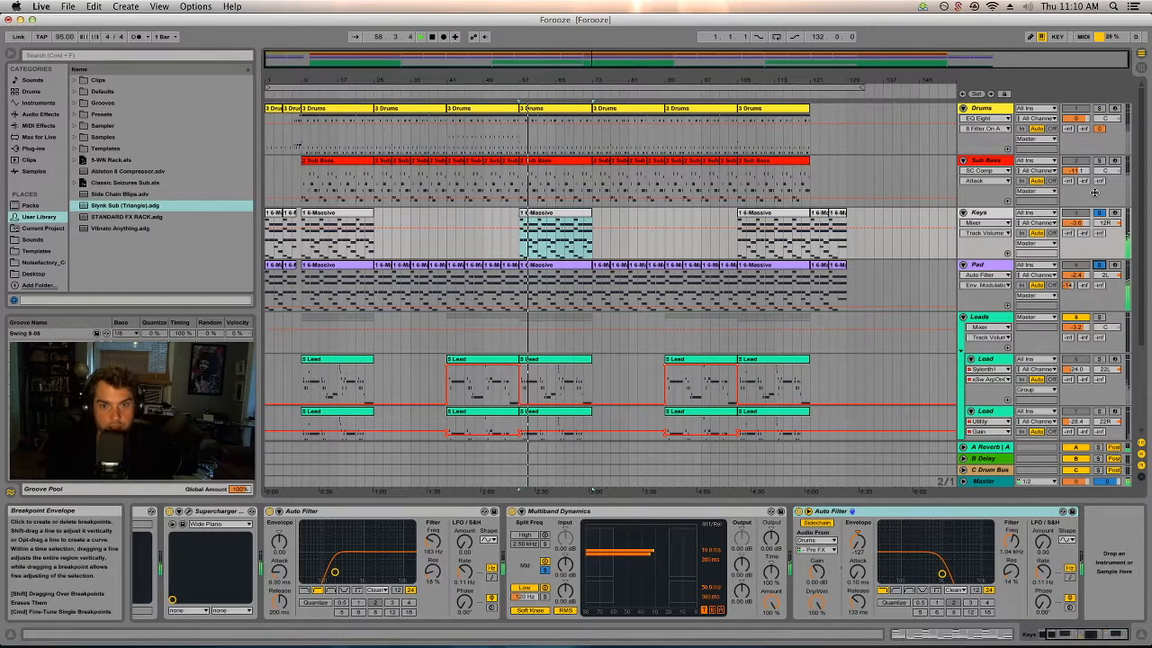
click(1100, 161)
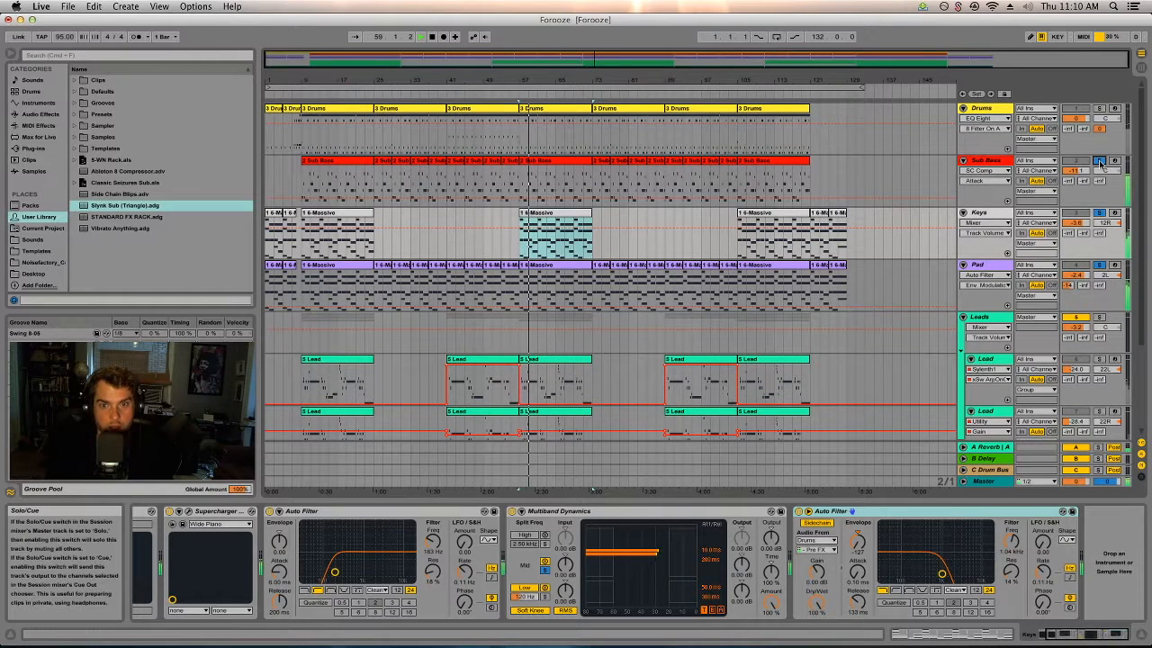
click(1100, 108)
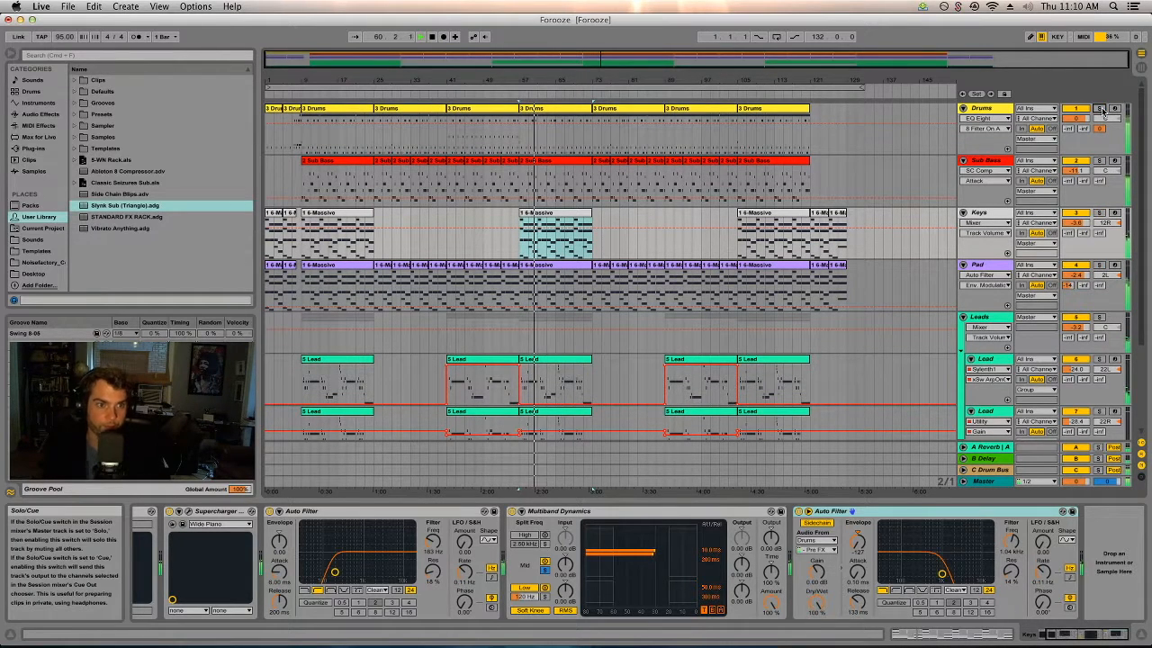
click(1099, 108)
Open the Session mixer and examine the Master chain's Saturator, three Solid Bus Comp devices and Limiter, stopping playback.
key(Tab)
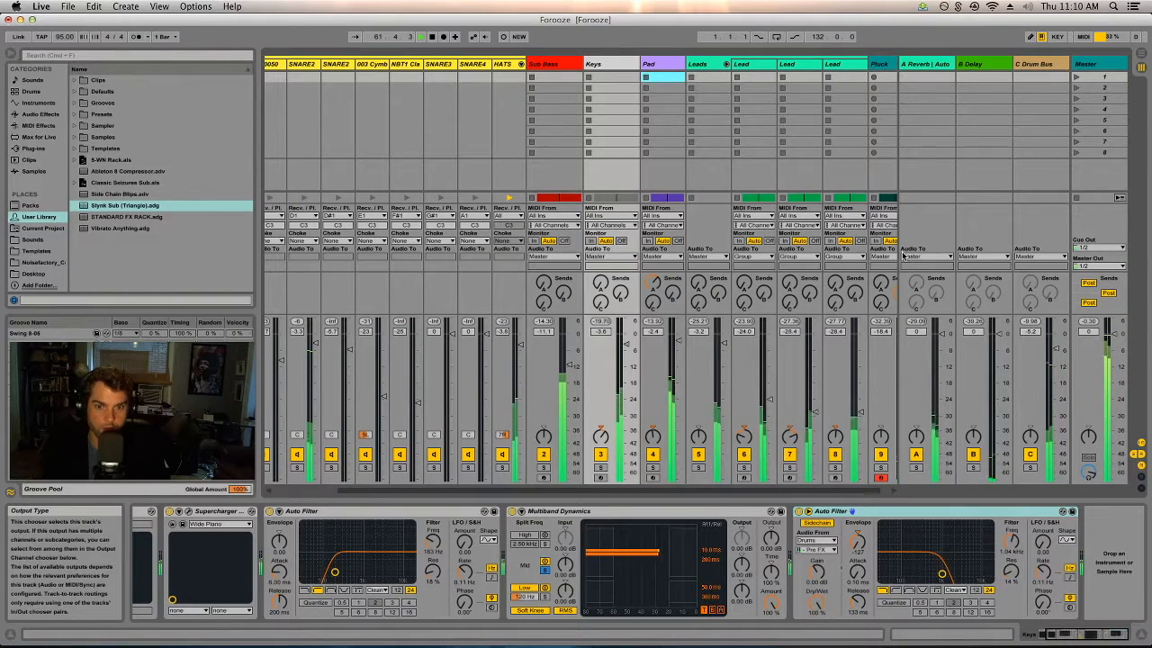
click(1120, 367)
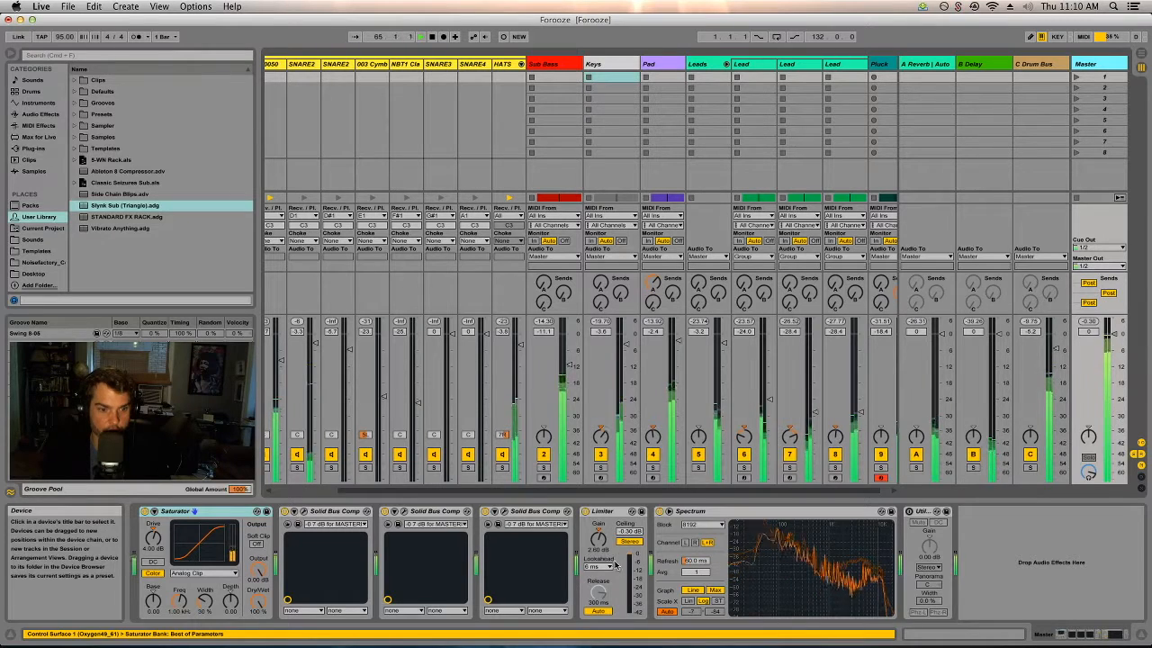
click(544, 512)
click(436, 512)
click(339, 513)
click(538, 565)
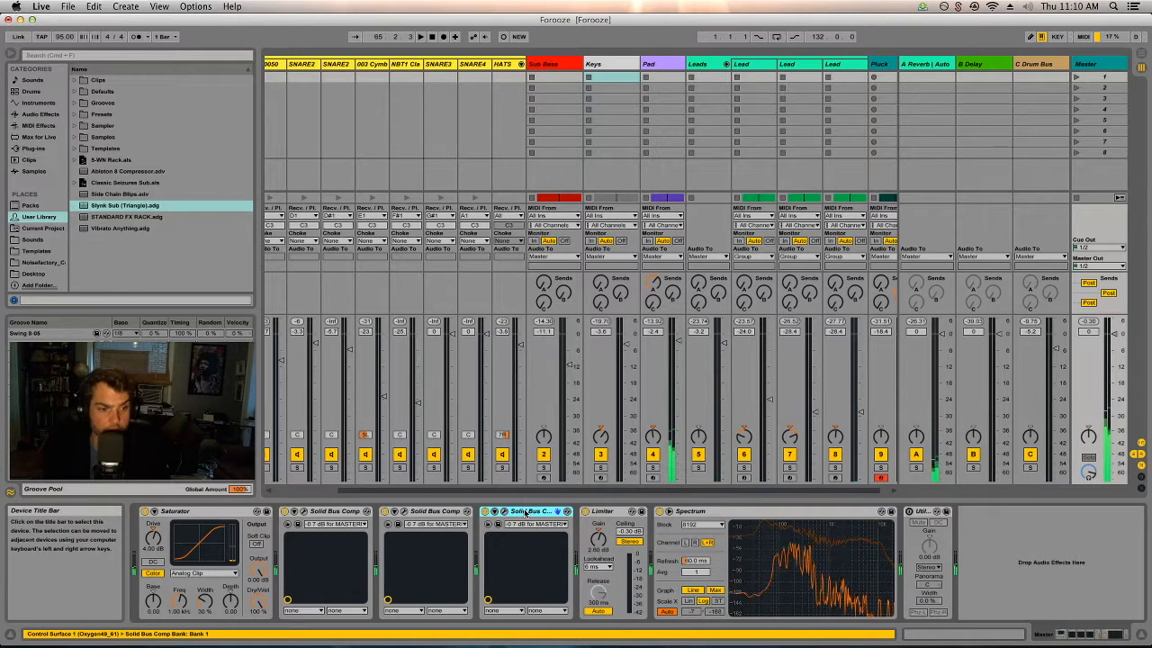
click(159, 537)
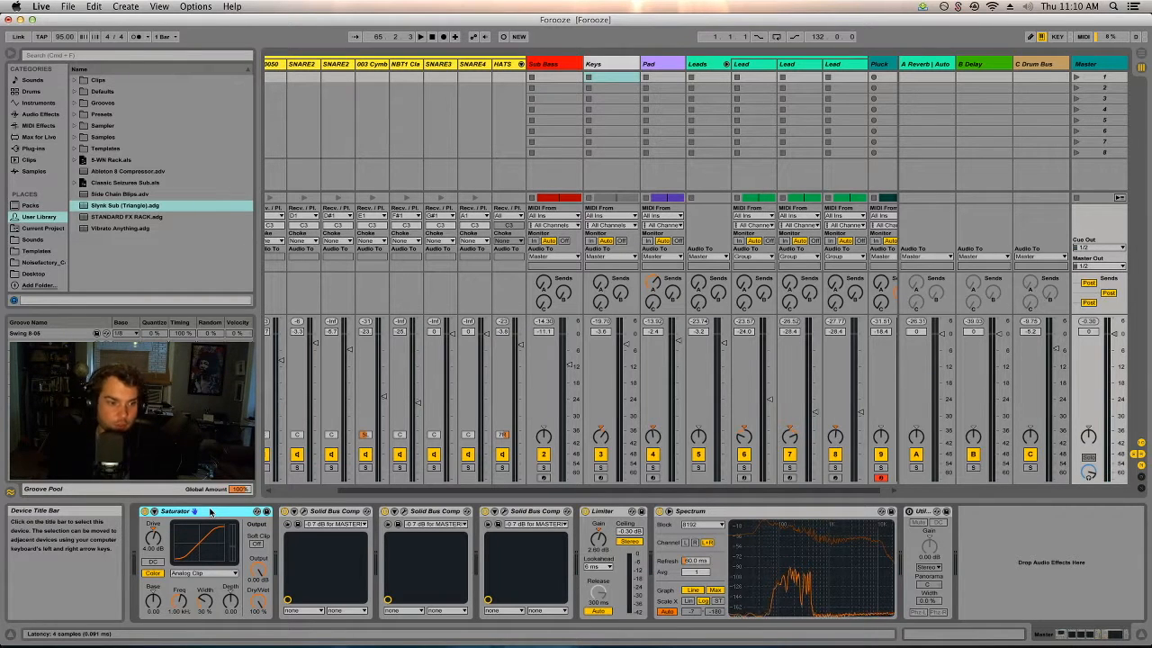
click(614, 512)
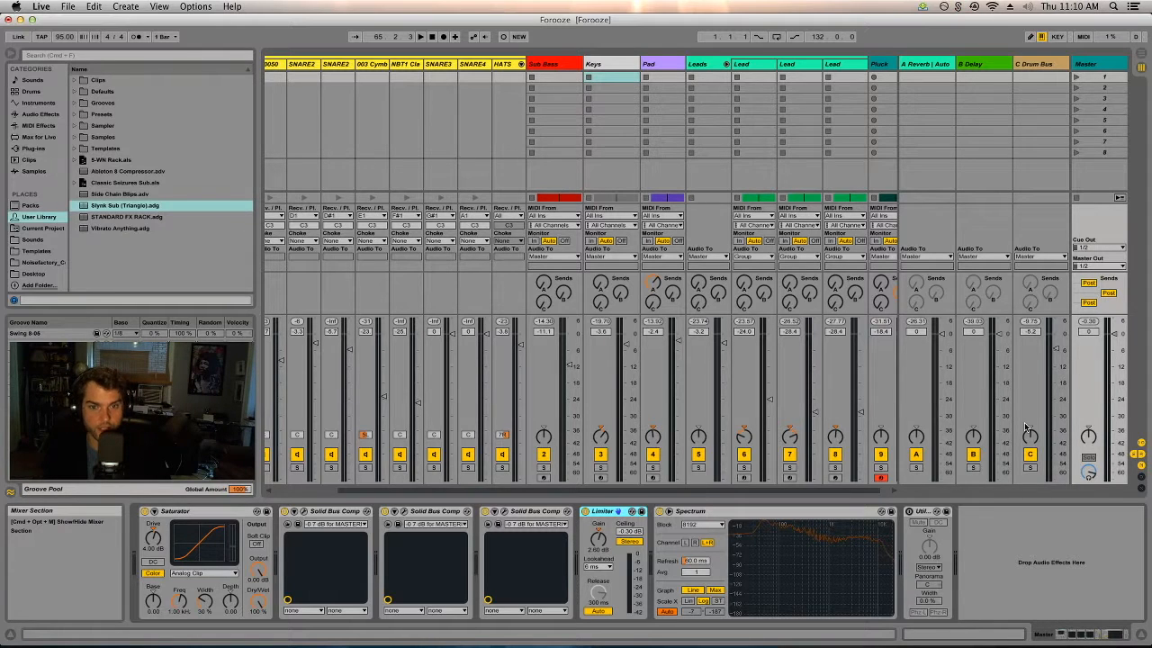
Fold the Drums track's individual drum chains in the Session mixer and select the Drums track.
key(Tab)
key(Tab)
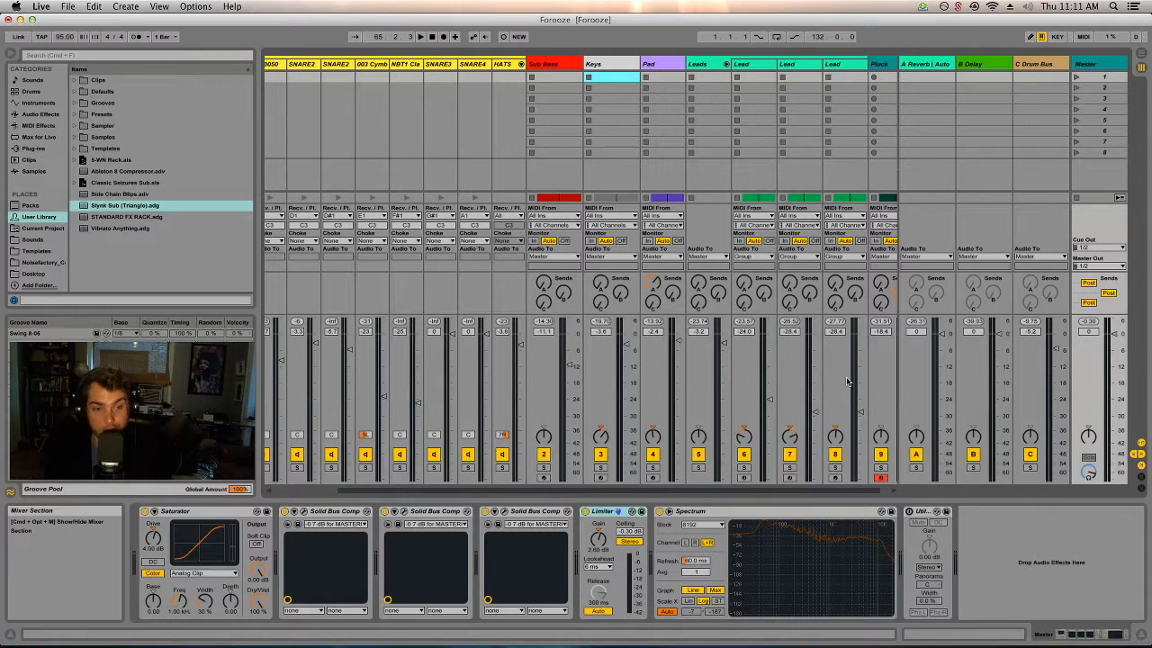
drag(537, 490, 350, 491)
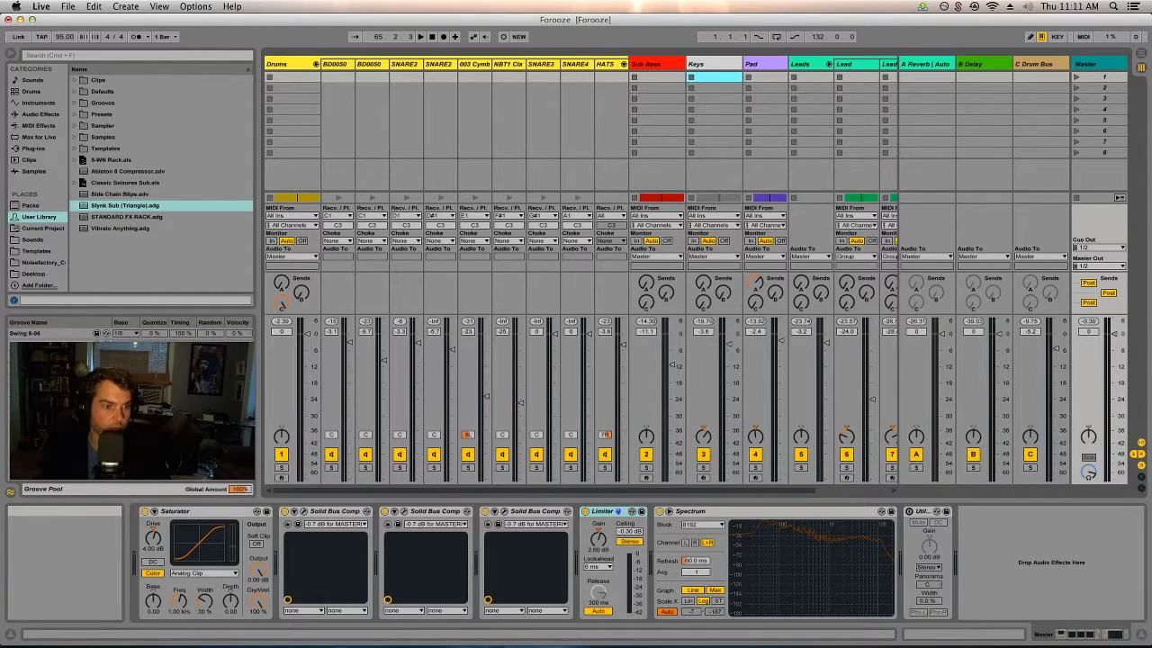
click(315, 64)
click(303, 64)
click(331, 63)
click(284, 64)
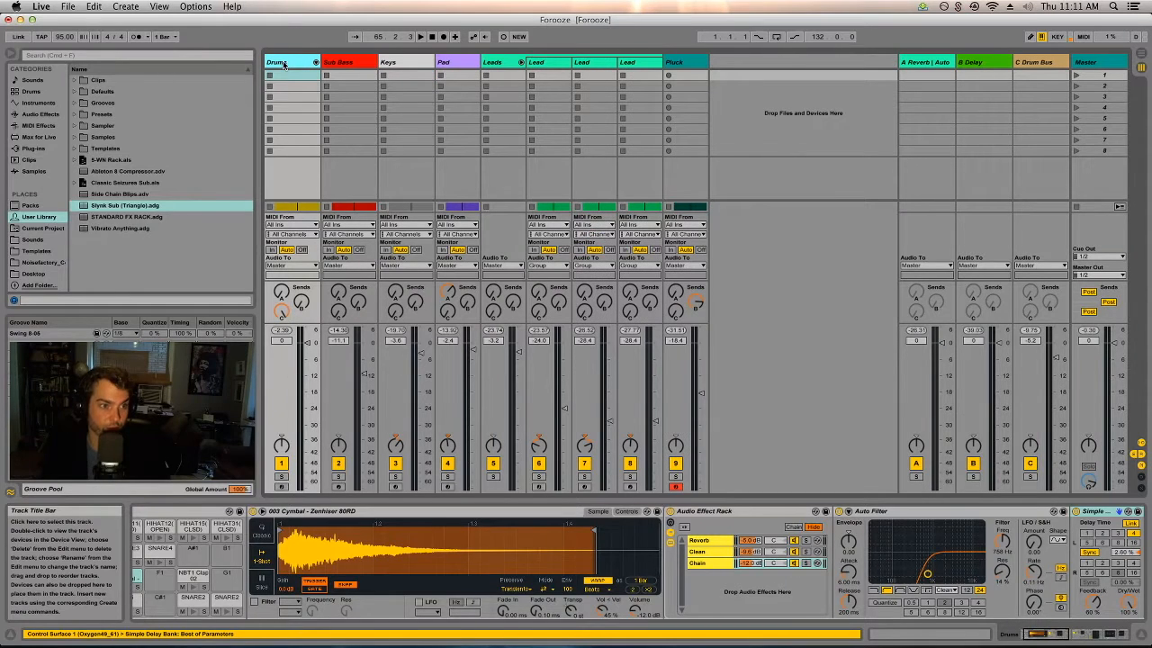
Fold the Leads group and show the Pluck track with its devices in the Arrangement view.
click(521, 62)
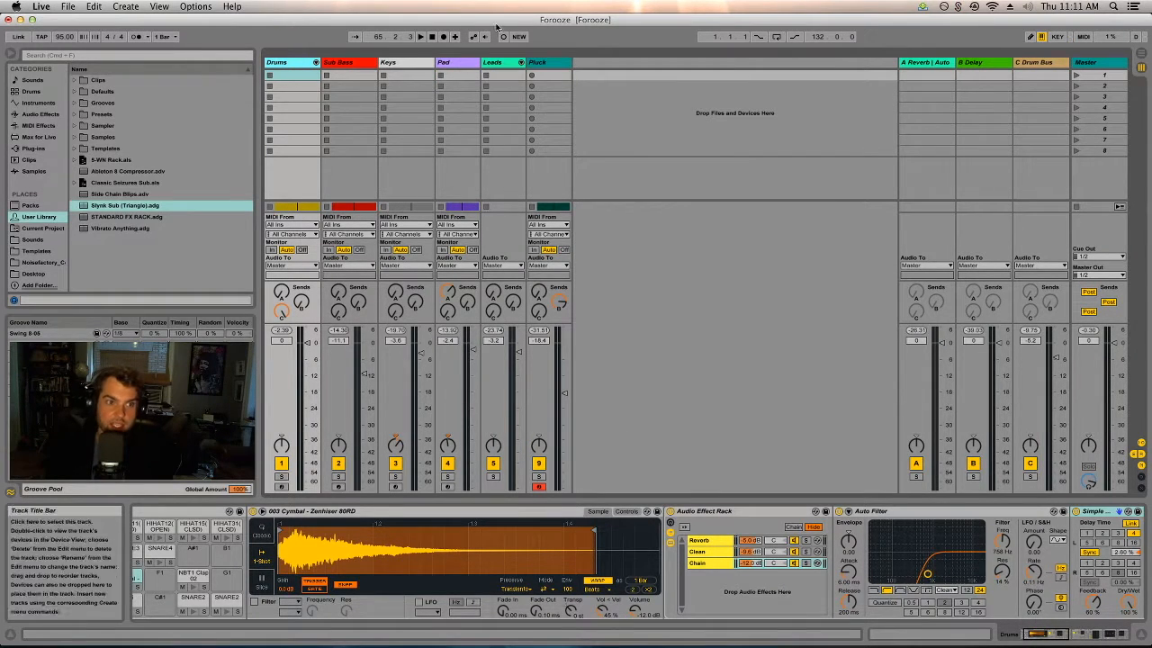
click(553, 63)
key(Tab)
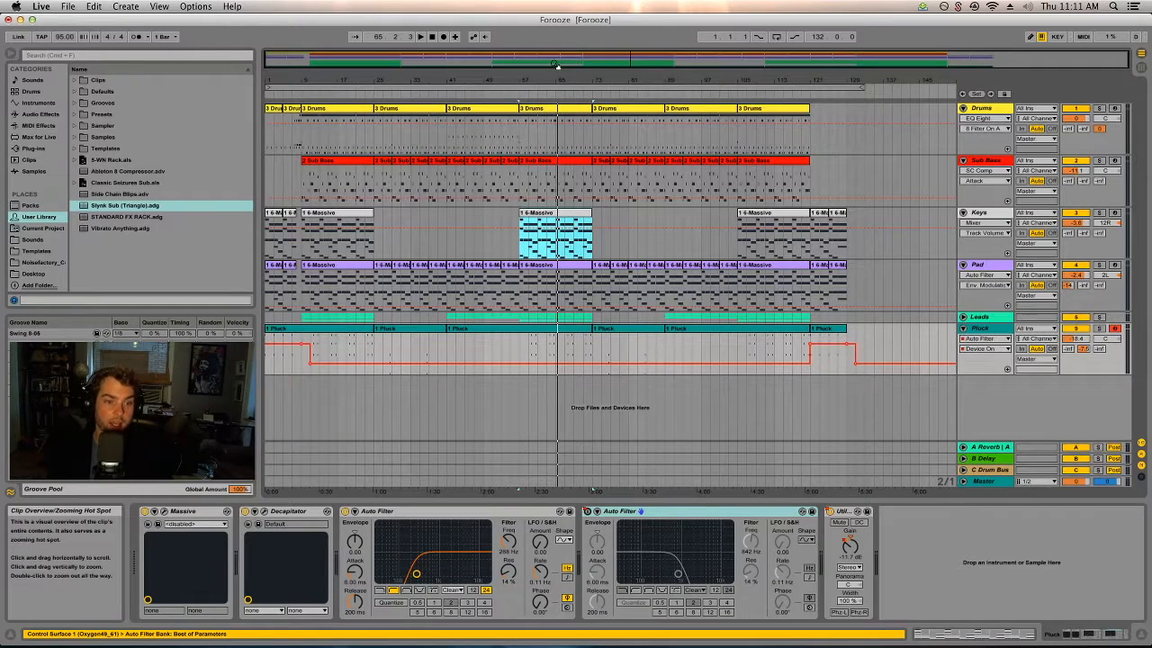